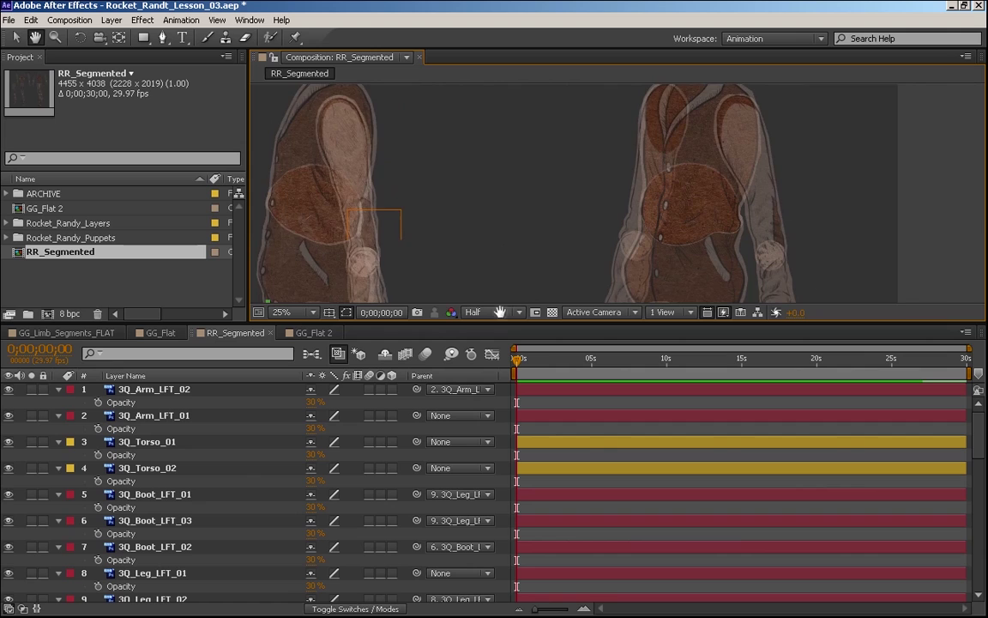
# Return to 0;00;00;00, maximize the composition view and move the side-view lower torso's anchor point down to the hips.
pyautogui.press('space')
pyautogui.moveTo(542, 204); pyautogui.dragTo(556, 137)
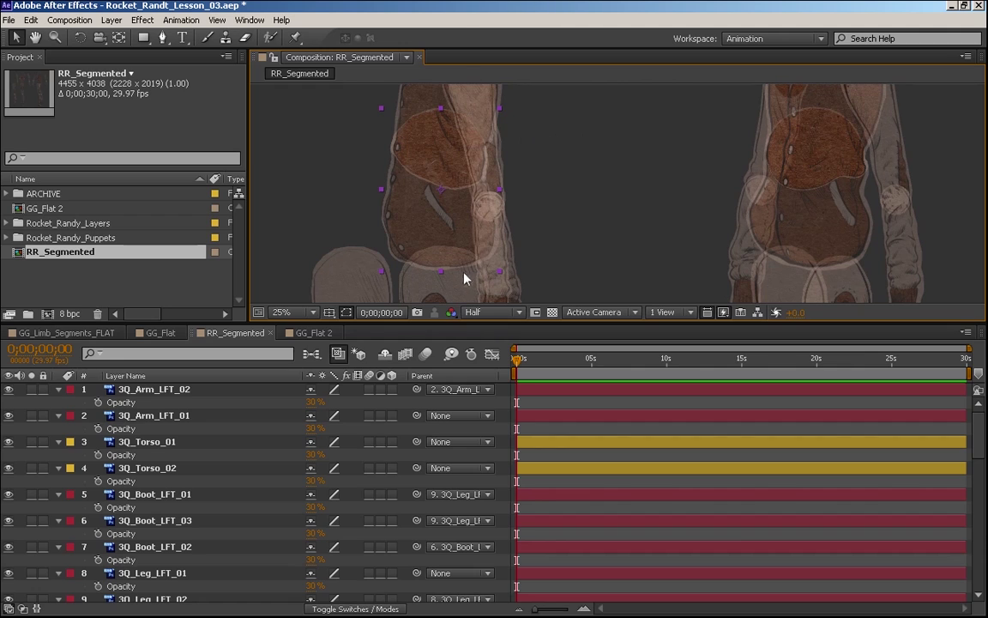
pyautogui.press('space')
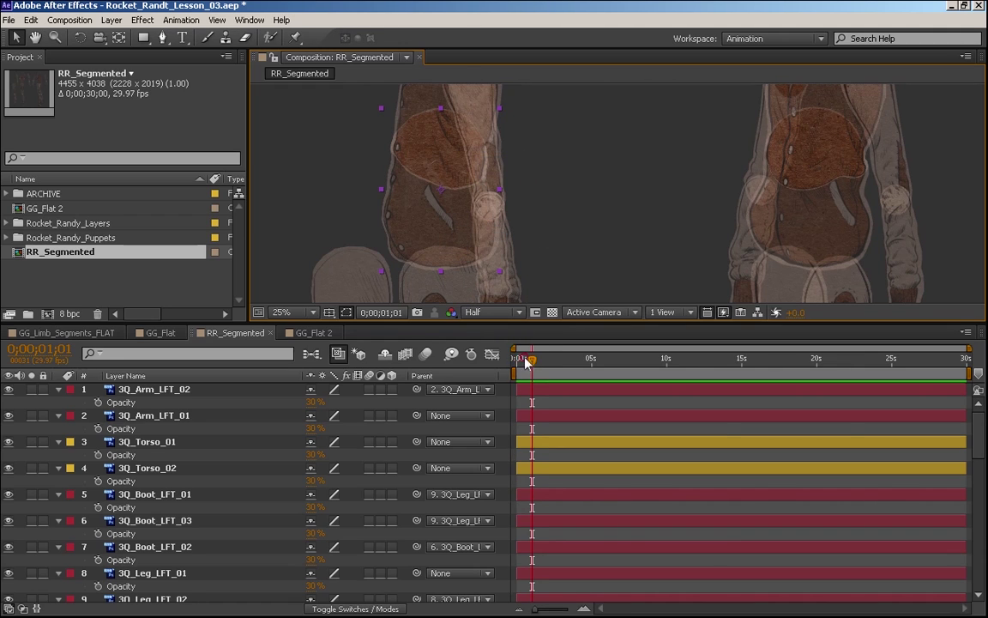
pyautogui.moveTo(525, 363); pyautogui.dragTo(507, 342)
pyautogui.press('y')
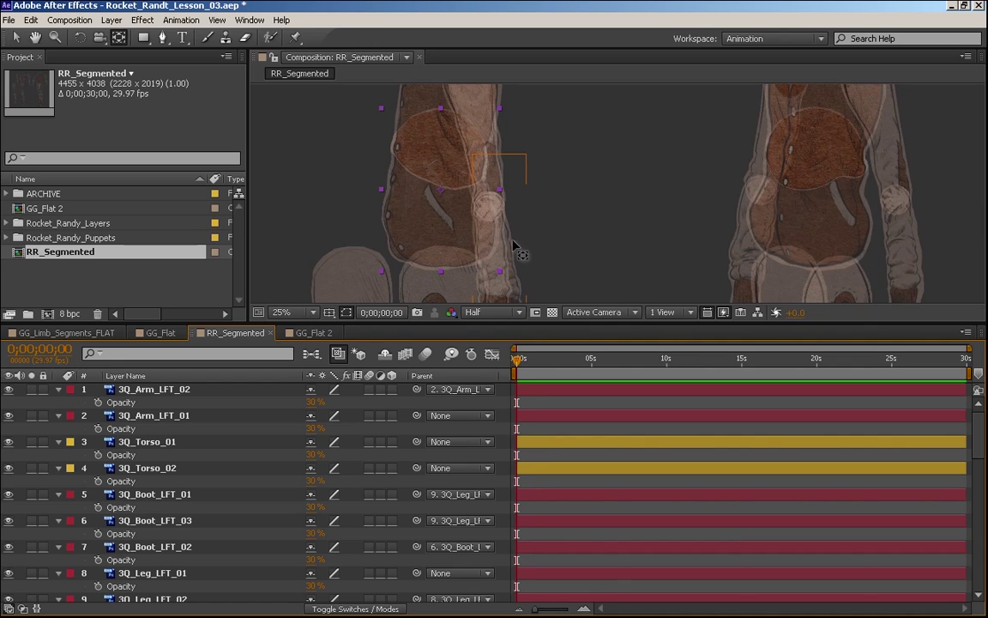
pyautogui.press('`')
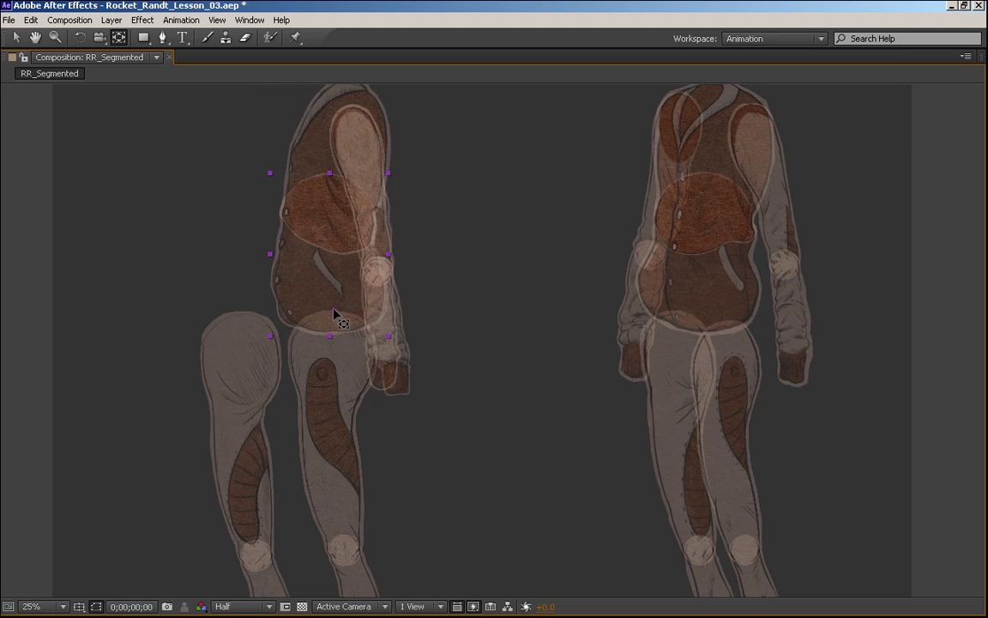
# Place the side-view upper torso's anchor point in the middle of the waist overlap and test its rotation.
pyautogui.click(323, 160)
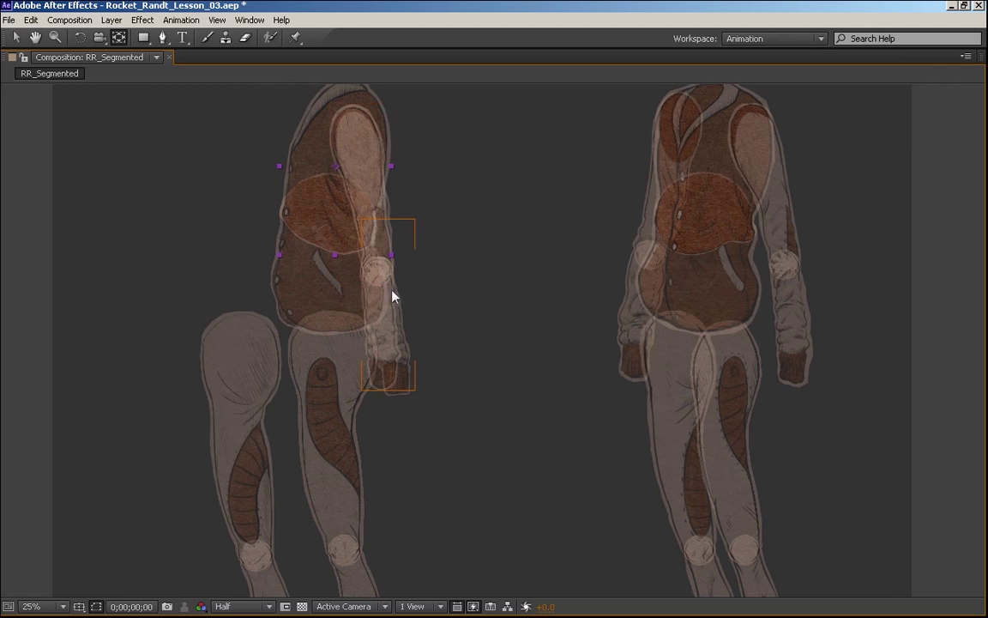
pyautogui.press('.')
pyautogui.moveTo(284, 146); pyautogui.dragTo(422, 374)
pyautogui.press('y')
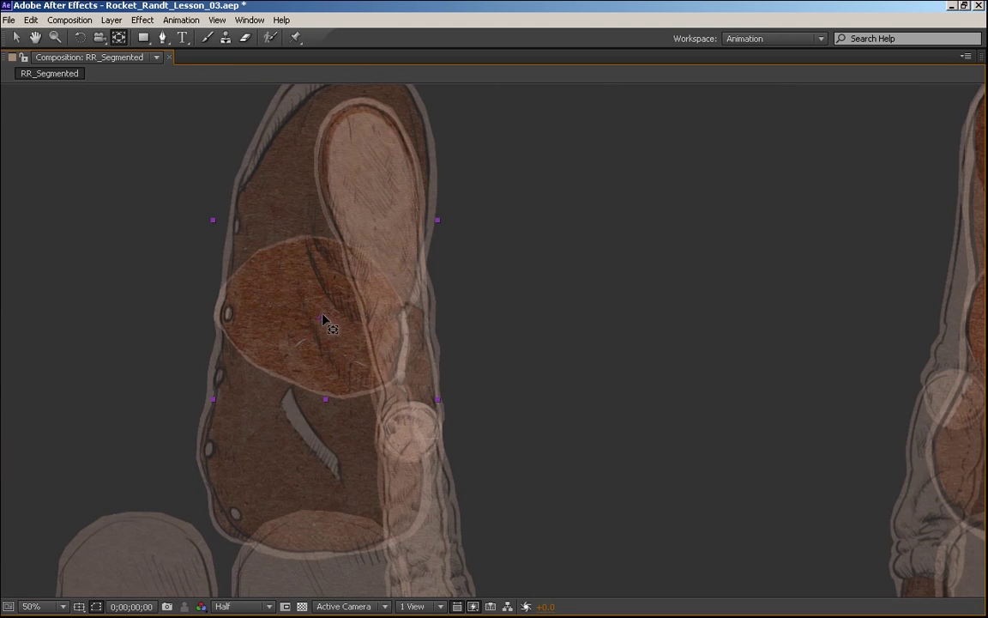
pyautogui.press('w')
pyautogui.moveTo(260, 198); pyautogui.dragTo(217, 221)
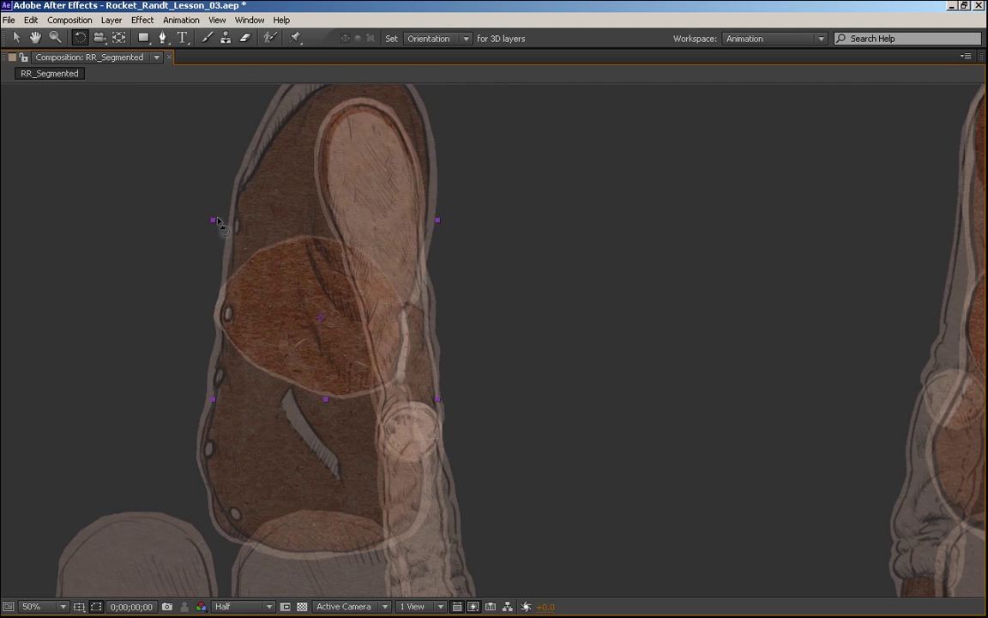
pyautogui.moveTo(291, 196); pyautogui.dragTo(278, 280)
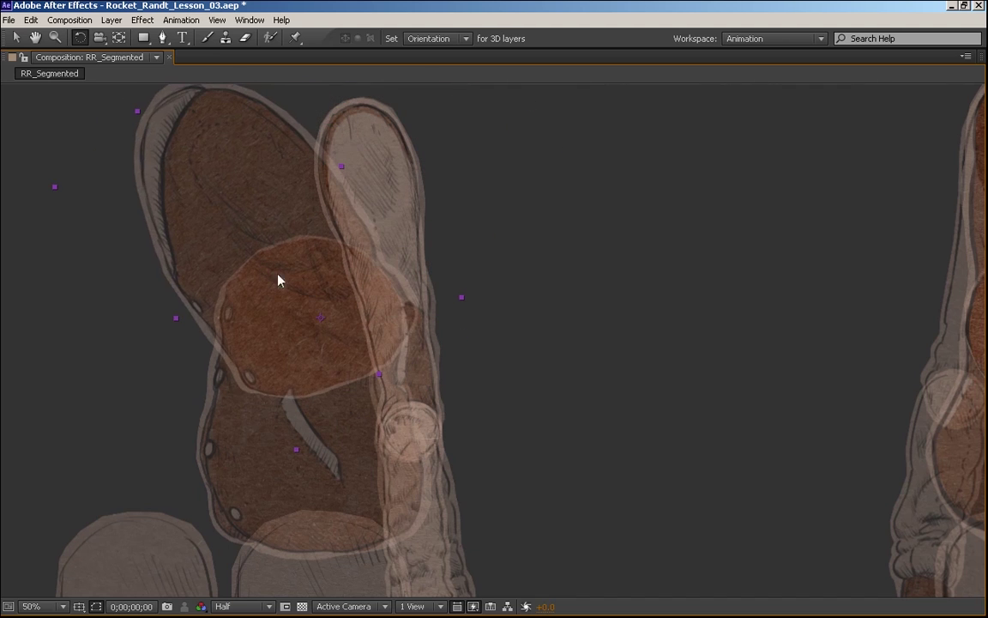
# Reset the rotation, move the side-view upper torso's anchor point onto the front button at the waist and test its rotation.
pyautogui.moveTo(257, 336); pyautogui.dragTo(255, 275)
pyautogui.moveTo(275, 215); pyautogui.dragTo(344, 201)
pyautogui.press('y')
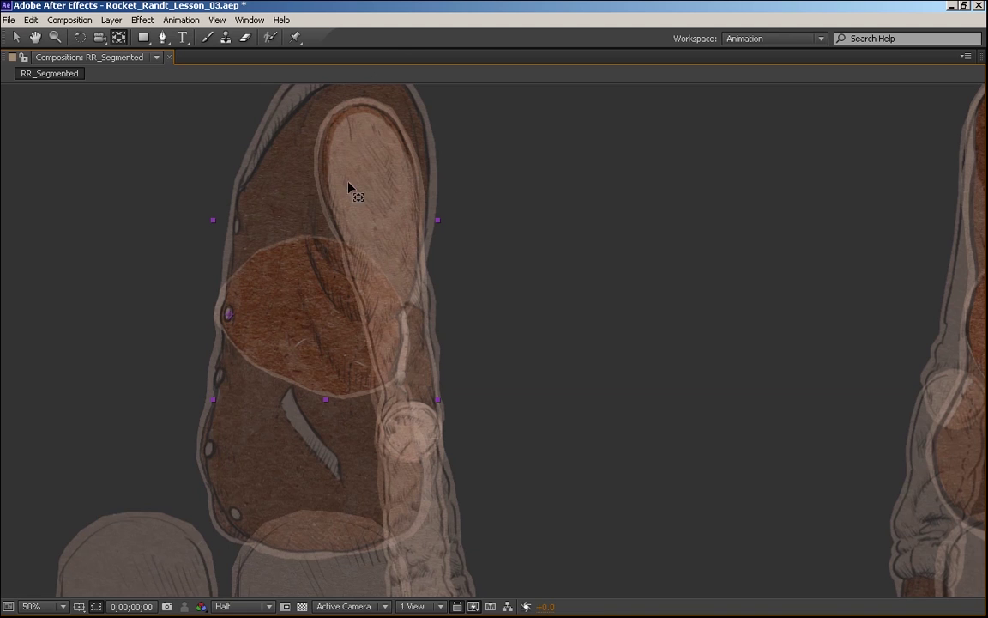
pyautogui.press('w')
pyautogui.moveTo(260, 182); pyautogui.dragTo(336, 271)
# Reposition the side-view upper torso's anchor point between the front button and the overlap's centre, and undo the test rotations.
pyautogui.press('y')
pyautogui.press('w')
pyautogui.moveTo(289, 187); pyautogui.dragTo(214, 189)
pyautogui.hotkey('ctrl', 'z')
pyautogui.press('space')
pyautogui.moveTo(484, 484); pyautogui.dragTo(369, 549)
pyautogui.moveTo(177, 229); pyautogui.dragTo(121, 257)
pyautogui.hotkey('ctrl', 'z')
# Move the three-quarter upper torso's anchor point onto the lowest button in the waist overlap and test its rotation.
pyautogui.press('space')
pyautogui.moveTo(530, 467); pyautogui.dragTo(245, 464)
pyautogui.click(434, 268)
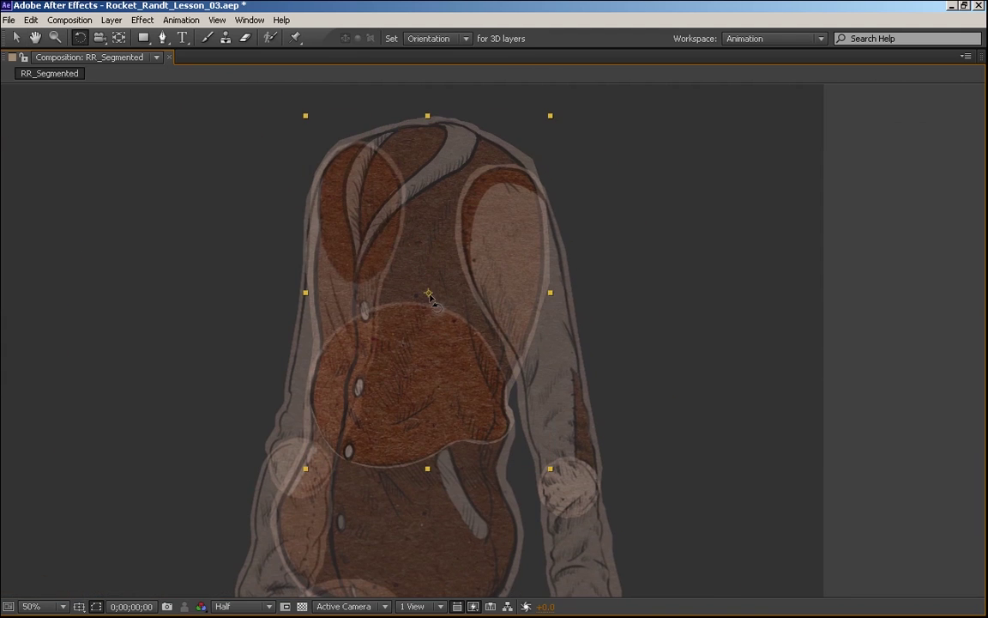
pyautogui.press('y')
pyautogui.moveTo(427, 293); pyautogui.dragTo(391, 341)
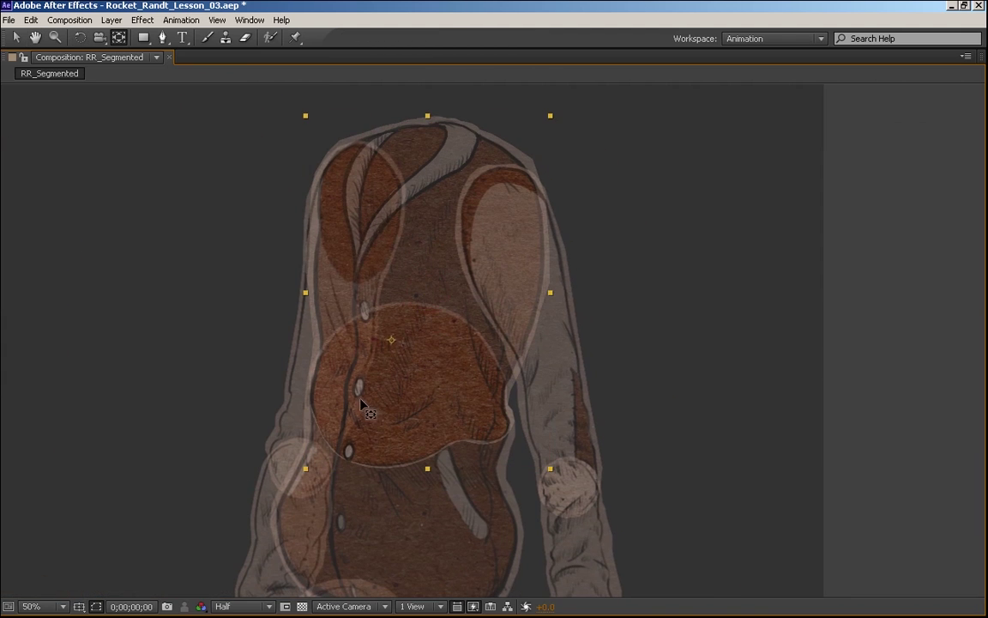
pyautogui.moveTo(358, 393); pyautogui.dragTo(349, 452)
pyautogui.press('w')
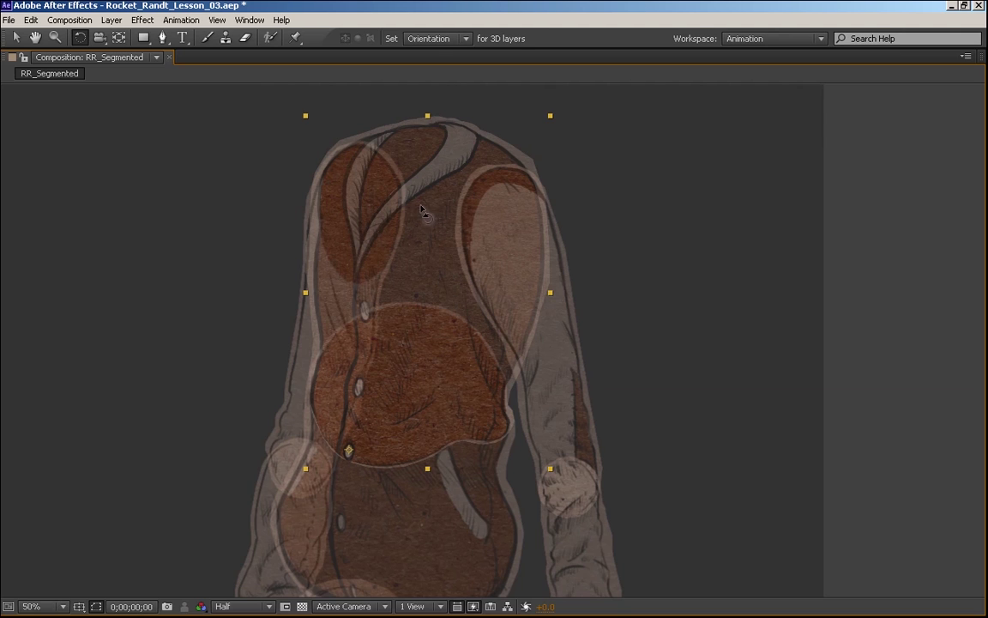
pyautogui.moveTo(429, 214); pyautogui.dragTo(417, 234)
# Move the three-quarter upper torso's anchor point inward from the buttons within the waist overlap, and undo its test rotation.
pyautogui.press('y')
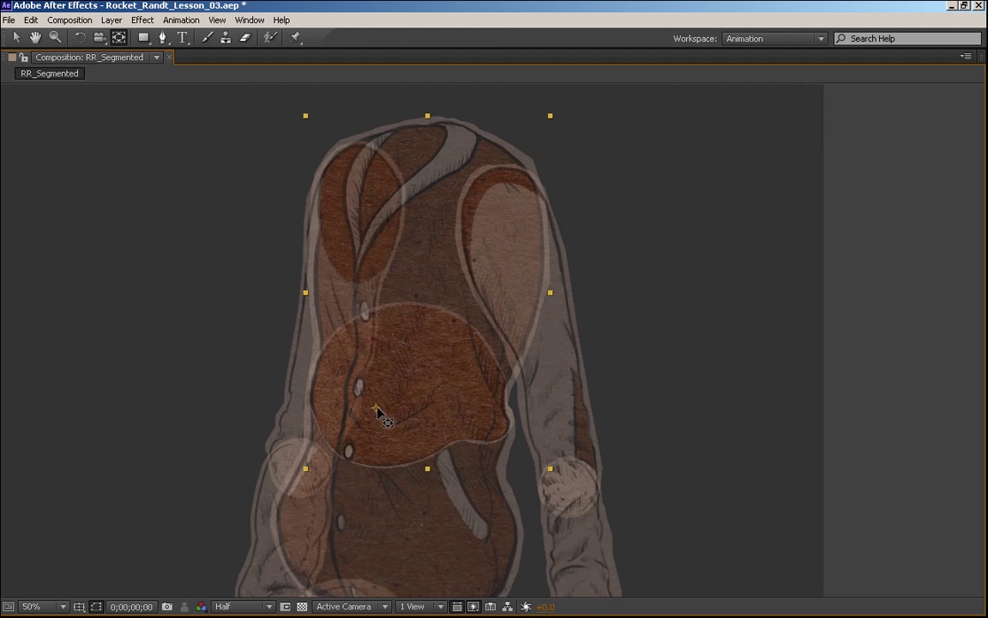
pyautogui.press('w')
pyautogui.moveTo(386, 333); pyautogui.dragTo(343, 206)
pyautogui.hotkey('ctrl', 'z')
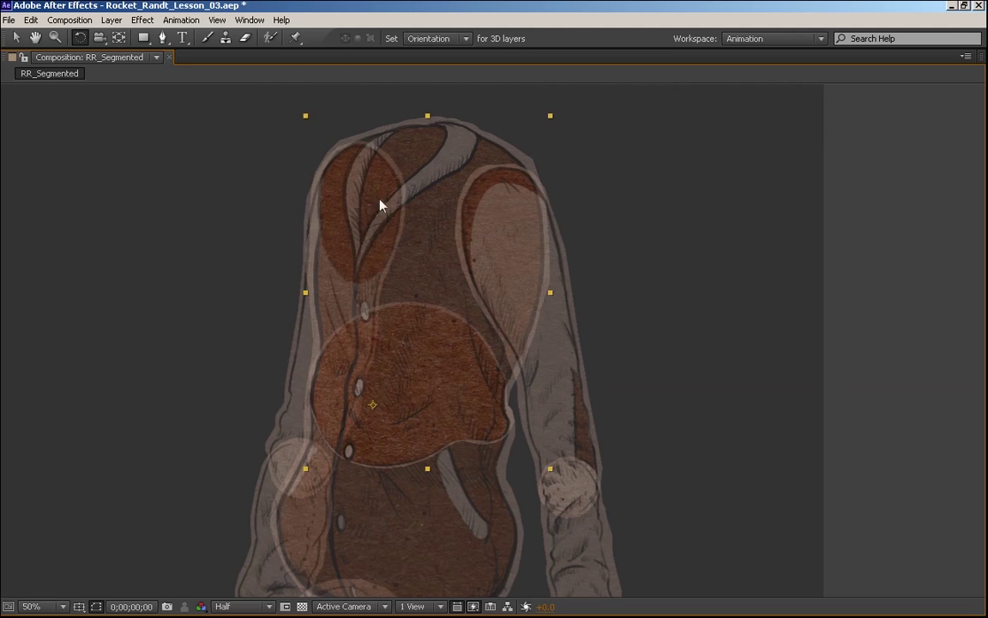
# Test the three-quarter upper torso's bend with several rotations around the waist and undo them.
pyautogui.moveTo(407, 275); pyautogui.dragTo(346, 452)
pyautogui.moveTo(348, 416); pyautogui.dragTo(373, 442)
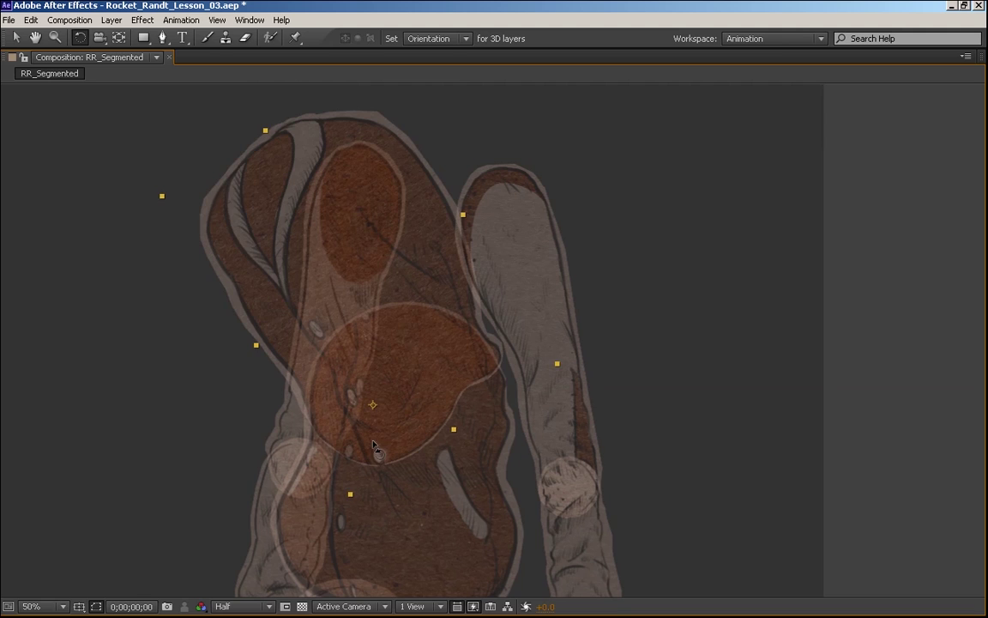
pyautogui.hotkey('ctrl', 'z')
pyautogui.moveTo(418, 357); pyautogui.dragTo(355, 262)
pyautogui.moveTo(416, 343); pyautogui.dragTo(558, 142)
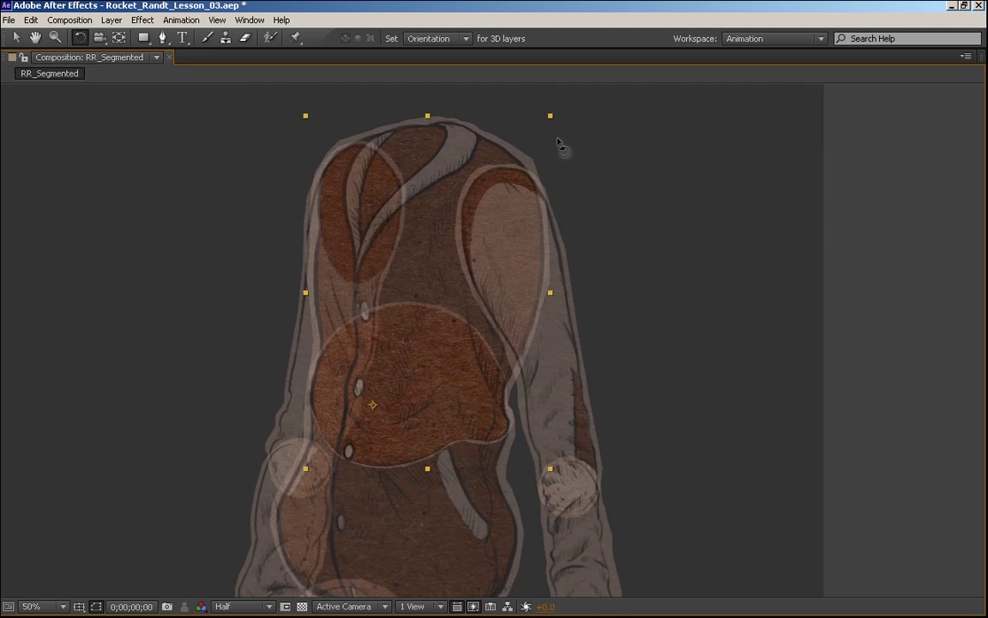
pyautogui.press(',')
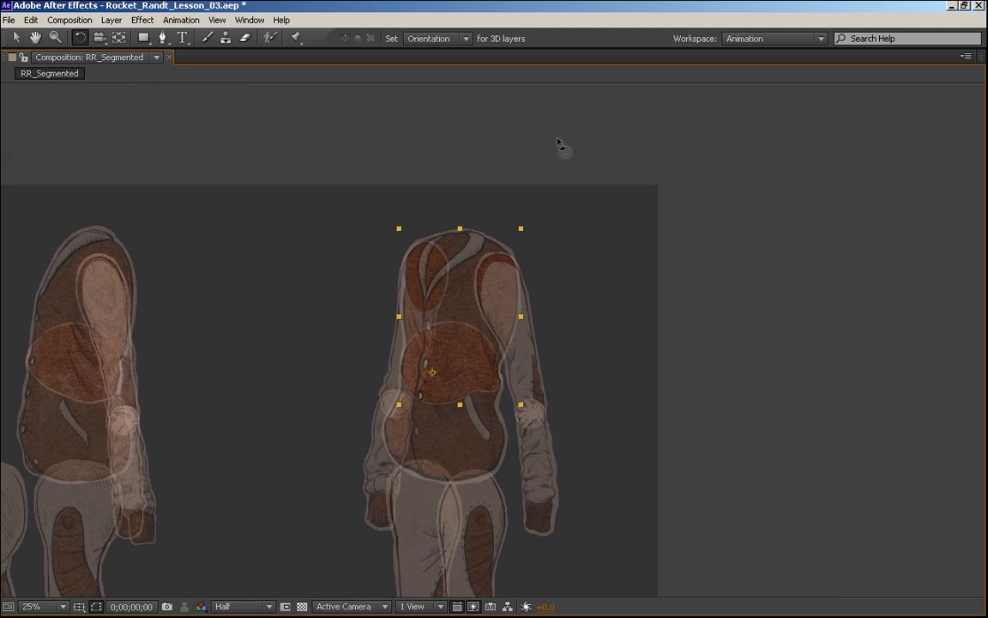
pyautogui.press('space')
pyautogui.moveTo(557, 415); pyautogui.dragTo(648, 336)
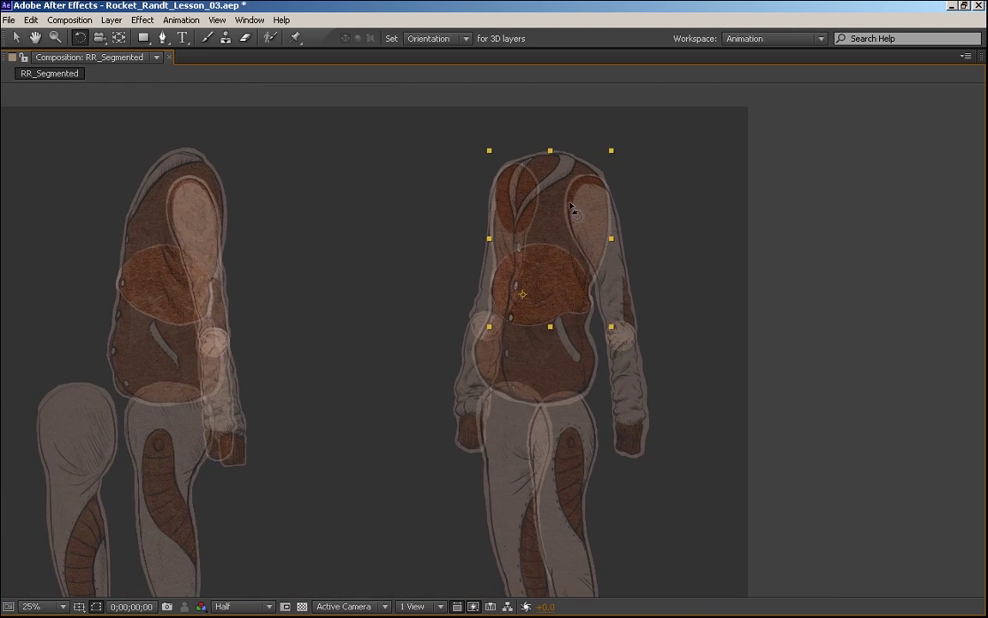
pyautogui.moveTo(542, 221); pyautogui.dragTo(455, 170)
pyautogui.hotkey('ctrl', 'z')
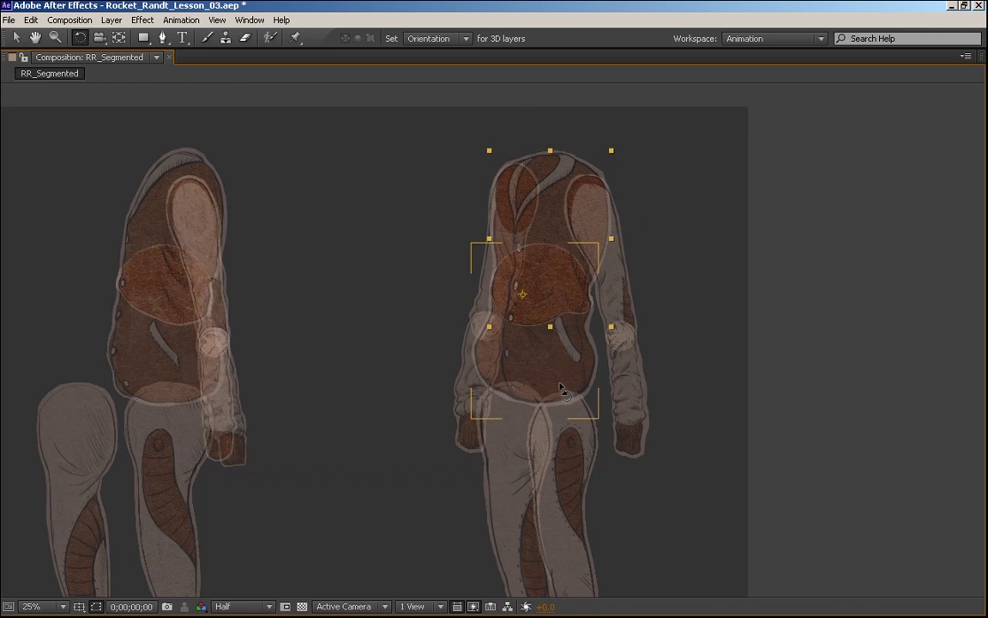
# Move the three-quarter lower torso's anchor point down to the hips, and undo a test rotation of the upper torso.
pyautogui.click(562, 362)
pyautogui.press('y')
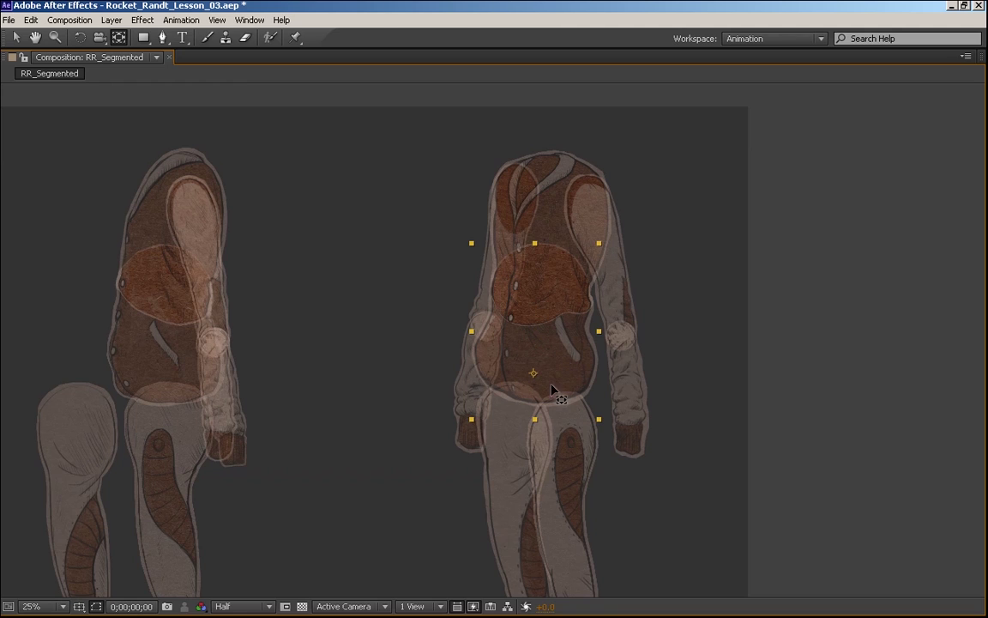
pyautogui.click(545, 209)
pyautogui.press('w')
pyautogui.moveTo(562, 208); pyautogui.dragTo(598, 220)
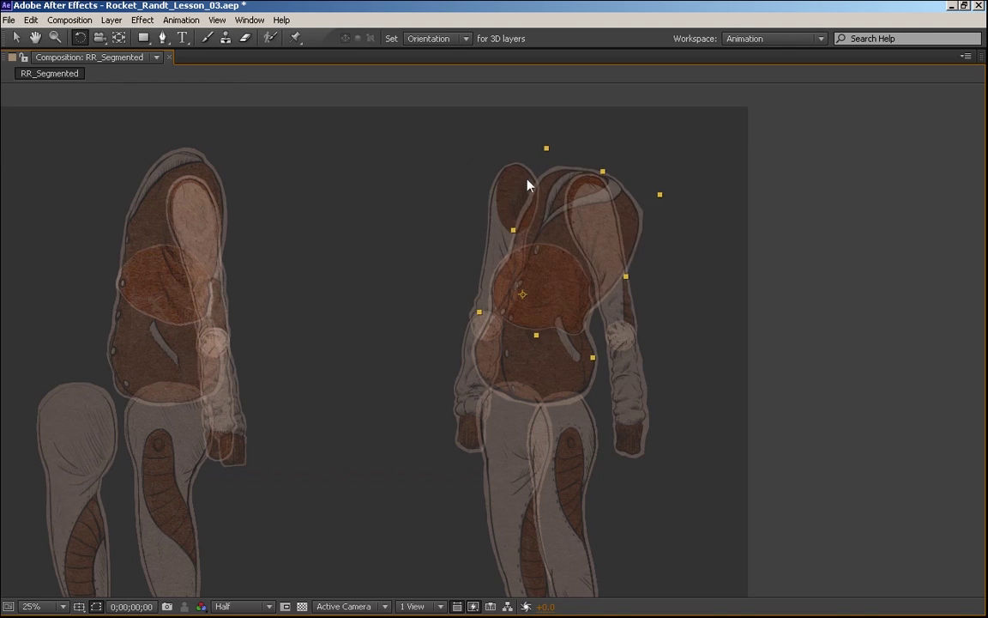
pyautogui.hotkey('ctrl', 'z')
# Restore the full panel layout and parent 3Q_Torso_01 to 3Q_Torso_02.
pyautogui.press('`')
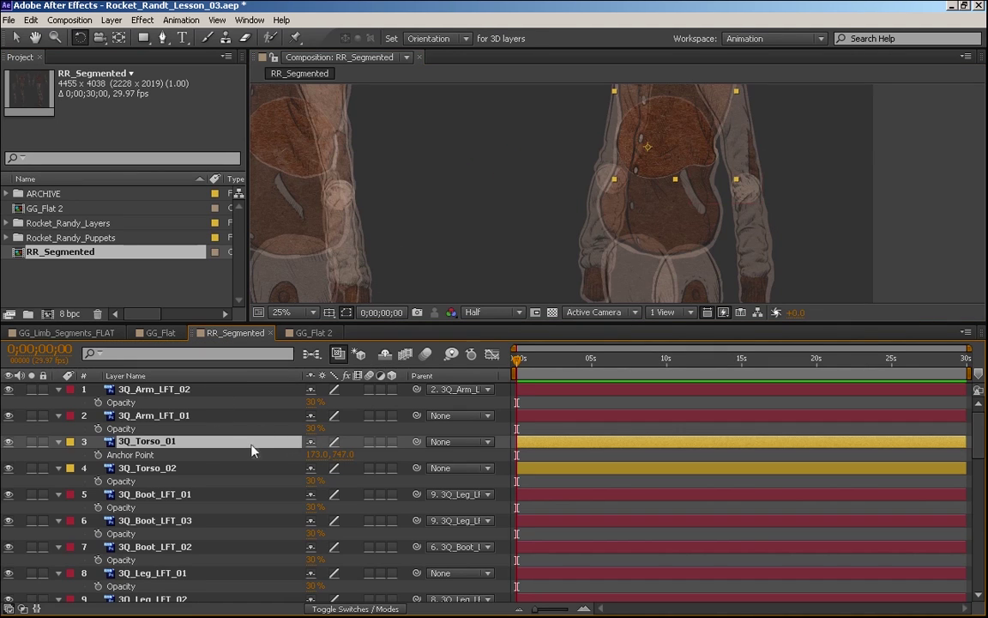
pyautogui.moveTo(416, 441); pyautogui.dragTo(159, 468)
# Test-rotate 3Q_Arm_LFT_01 outward from the shoulder and undo the rotation.
pyautogui.press('space')
pyautogui.moveTo(695, 248); pyautogui.dragTo(633, 326)
pyautogui.moveTo(646, 220); pyautogui.dragTo(809, 232)
pyautogui.press('w')
pyautogui.press('space')
pyautogui.click(674, 242)
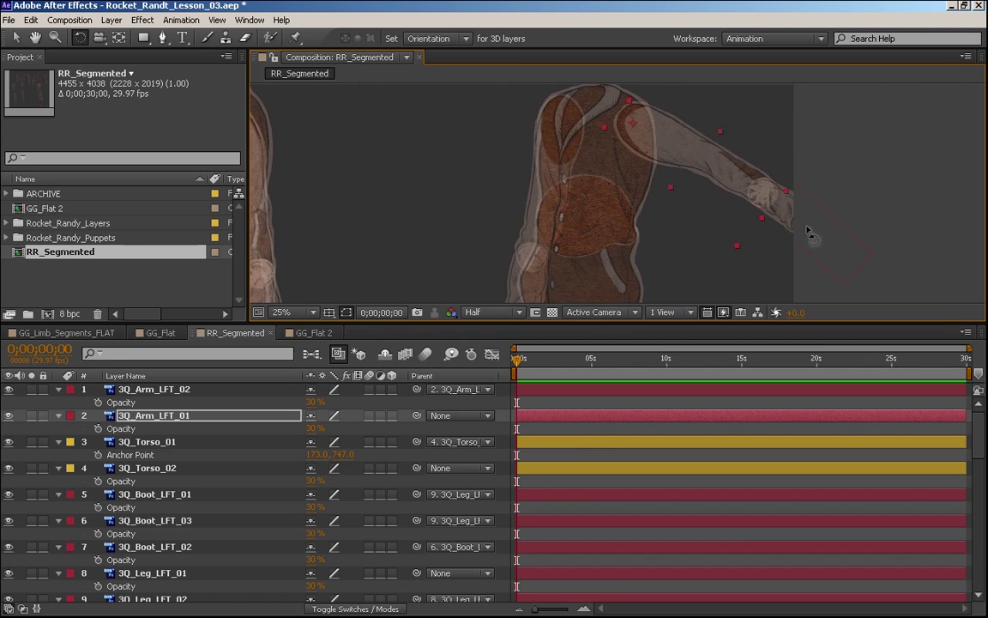
pyautogui.hotkey('ctrl', 'z')
# Test-rotate 3Q_Torso_02 around the hips to check the torso parenting, and undo the rotation.
pyautogui.press('space')
pyautogui.moveTo(664, 170); pyautogui.dragTo(672, 135)
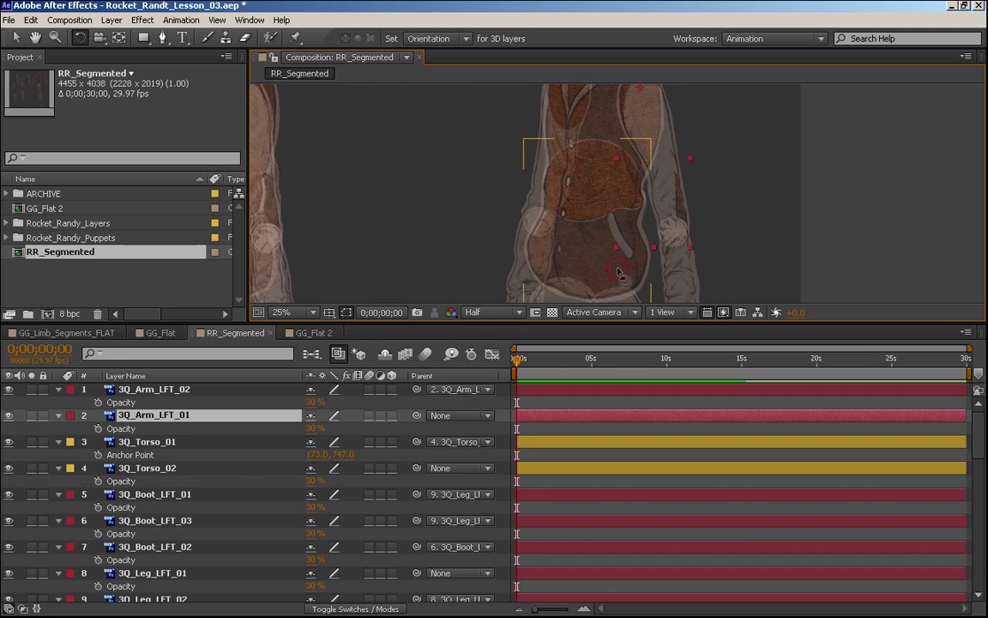
pyautogui.click(605, 275)
pyautogui.press('space')
pyautogui.moveTo(599, 267); pyautogui.dragTo(652, 252)
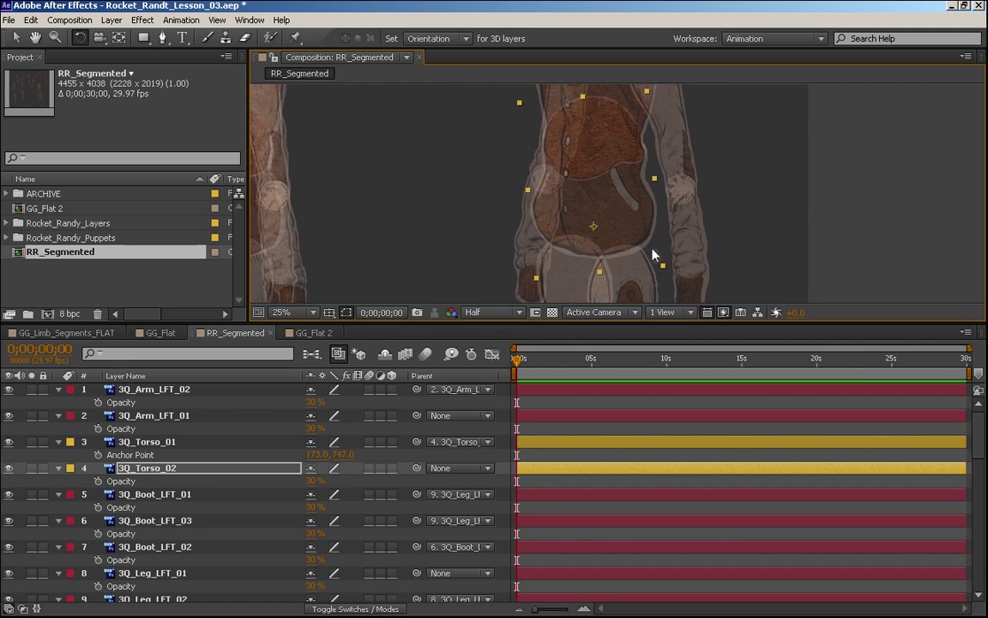
pyautogui.hotkey('ctrl', 'z')
pyautogui.press('space')
pyautogui.moveTo(628, 208); pyautogui.dragTo(653, 161)
pyautogui.hotkey('ctrl', 'z')
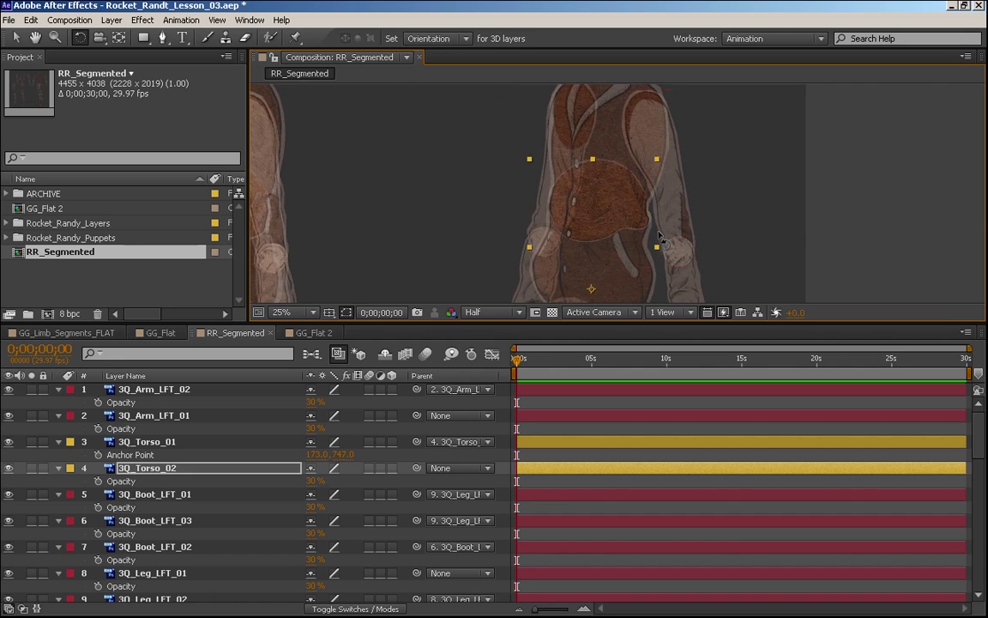
# Bend the three-quarter torso forward by rotating 3Q_Torso_02 and 3Q_Torso_01, and undo both rotations.
pyautogui.press('space')
pyautogui.moveTo(655, 205); pyautogui.dragTo(668, 128)
pyautogui.press('w')
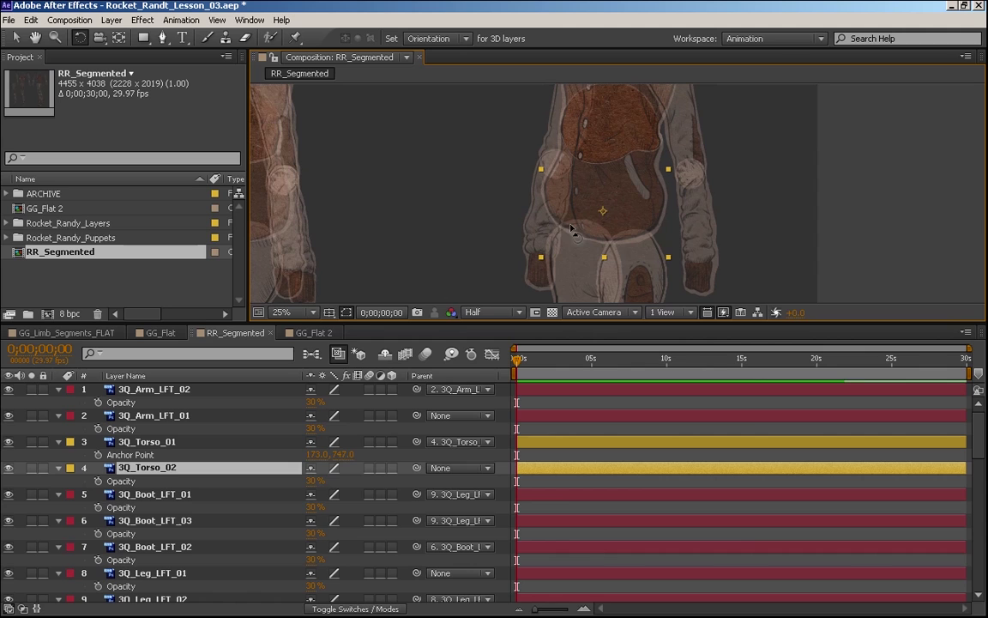
pyautogui.moveTo(645, 180); pyautogui.dragTo(657, 131)
pyautogui.click(426, 190)
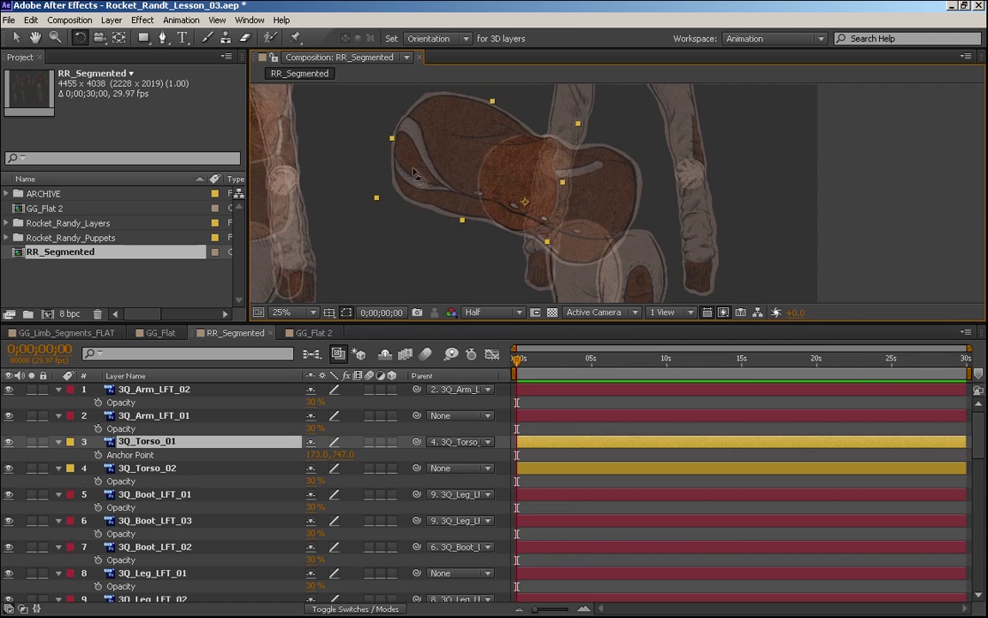
pyautogui.moveTo(414, 172); pyautogui.dragTo(403, 255)
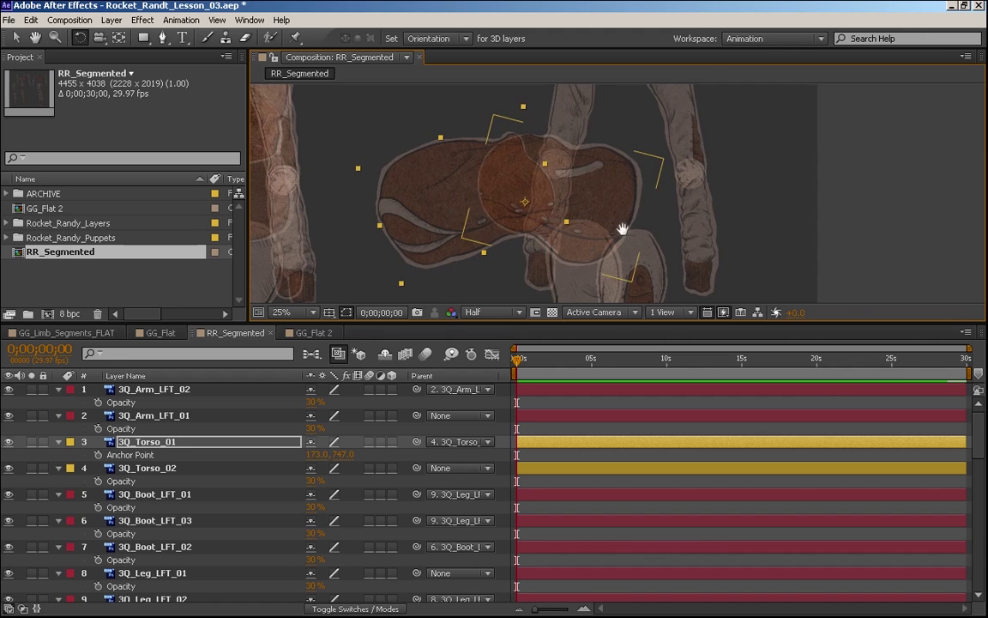
pyautogui.moveTo(624, 229); pyautogui.dragTo(698, 297)
pyautogui.hotkey('ctrl', 'z')
pyautogui.hotkey('ctrl', 'z')
# Parent SIDE_Torso_01 to SIDE_Torso_02.
pyautogui.press('space')
pyautogui.moveTo(657, 251); pyautogui.dragTo(780, 207)
pyautogui.click(397, 241)
pyautogui.press('space')
pyautogui.moveTo(391, 241); pyautogui.dragTo(423, 237)
pyautogui.press('w')
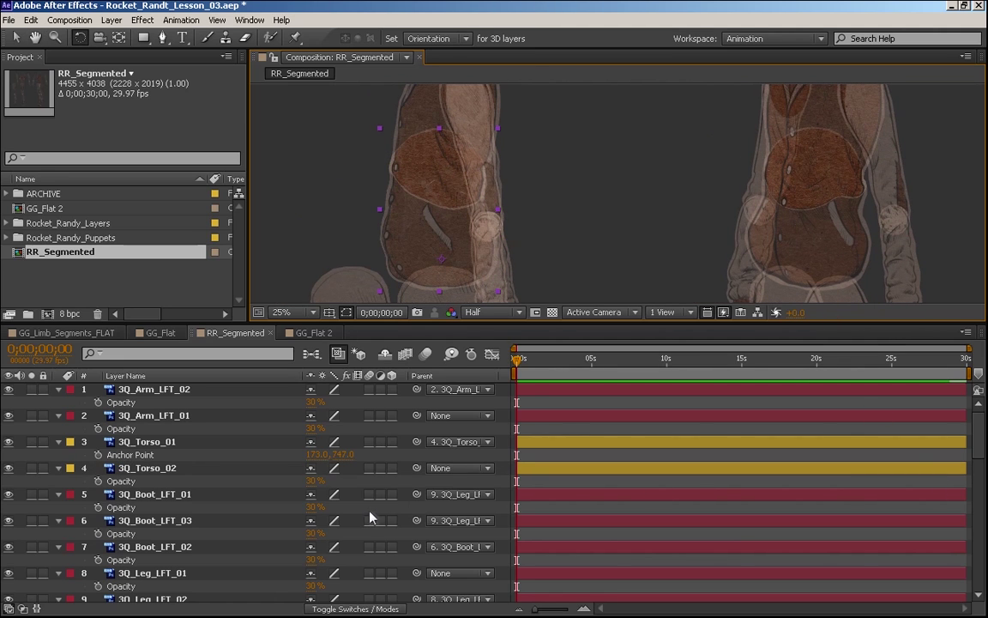
pyautogui.scroll(-5, 336, 457)
pyautogui.press('r')
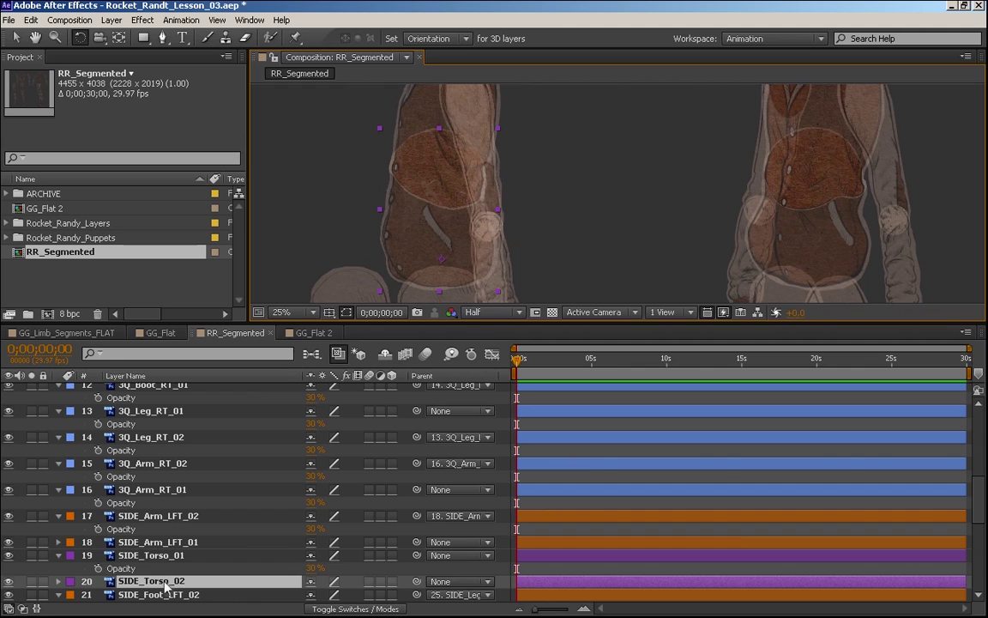
pyautogui.click(198, 556)
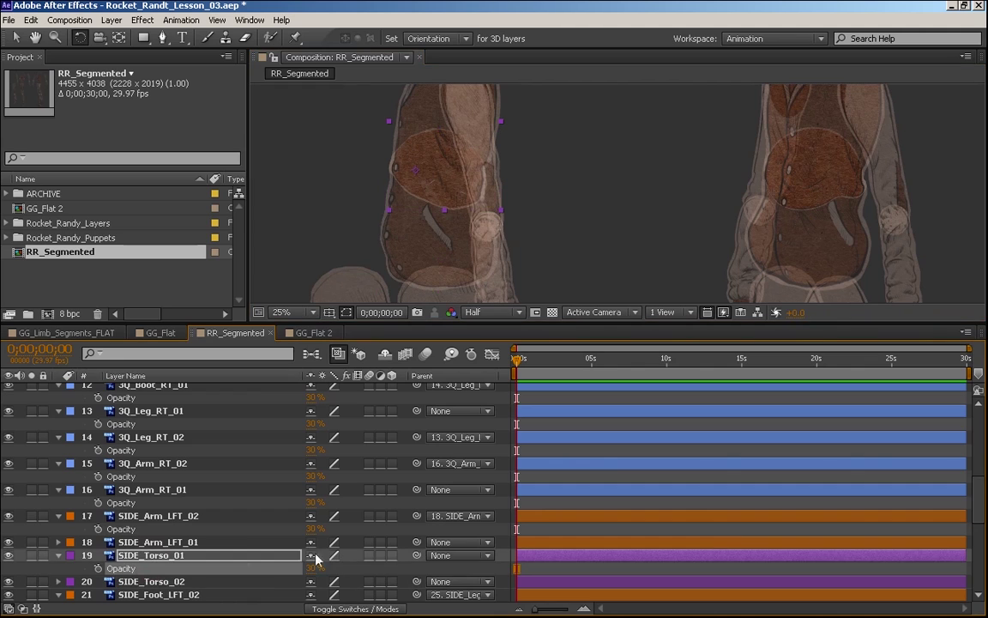
pyautogui.click(163, 556)
pyautogui.moveTo(416, 555); pyautogui.dragTo(151, 581)
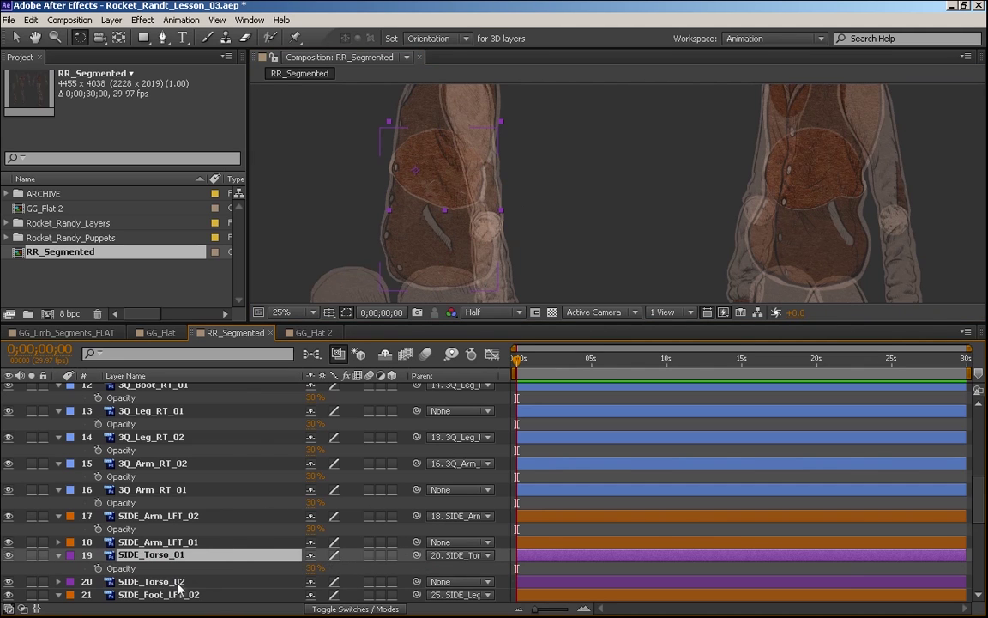
# Bend the side-view torso forward by rotating SIDE_Torso_02 at the hips and SIDE_Torso_01 at the waist.
pyautogui.moveTo(410, 259); pyautogui.dragTo(351, 331)
pyautogui.moveTo(316, 158); pyautogui.dragTo(300, 262)
pyautogui.moveTo(496, 265); pyautogui.dragTo(613, 260)
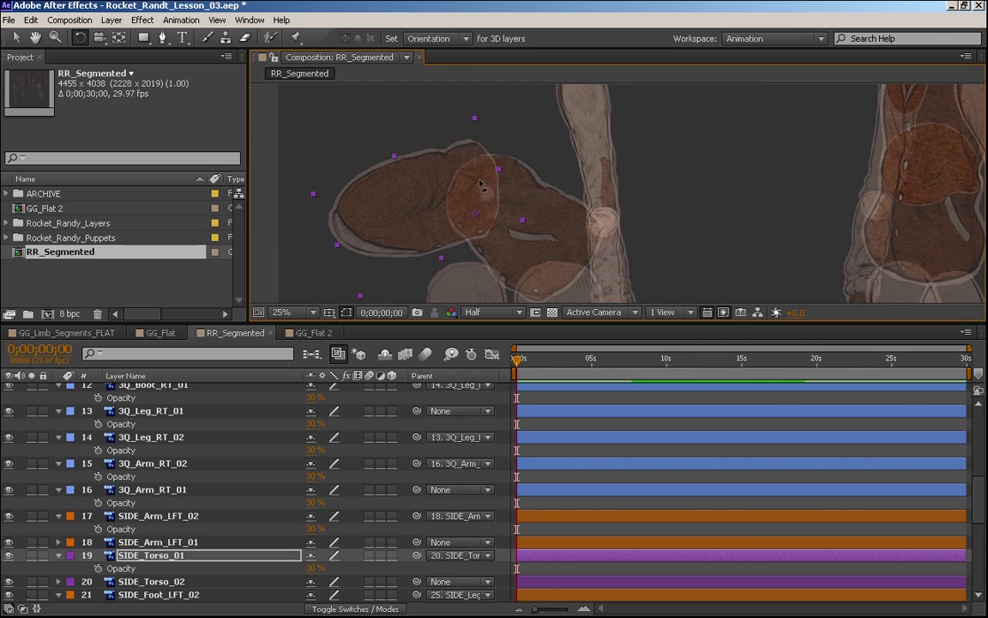
pyautogui.hotkey('ctrl', 'z')
pyautogui.moveTo(430, 168); pyautogui.dragTo(390, 164)
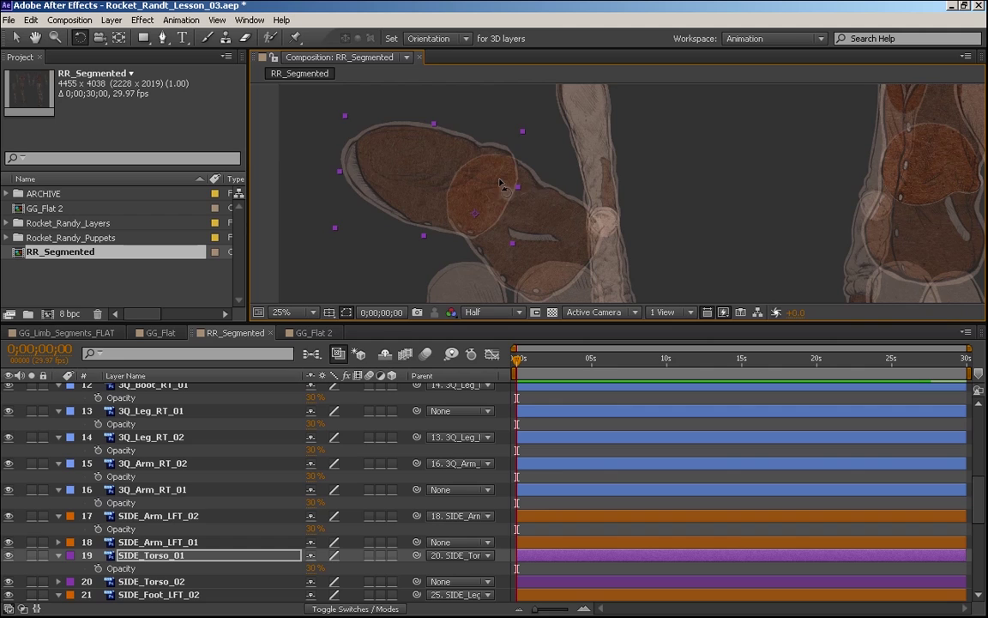
# Rotate SIDE_Torso_01 back in line with the lower torso and move its anchor point to the centre of the waist overlap.
pyautogui.moveTo(517, 210); pyautogui.dragTo(467, 127)
pyautogui.press('y')
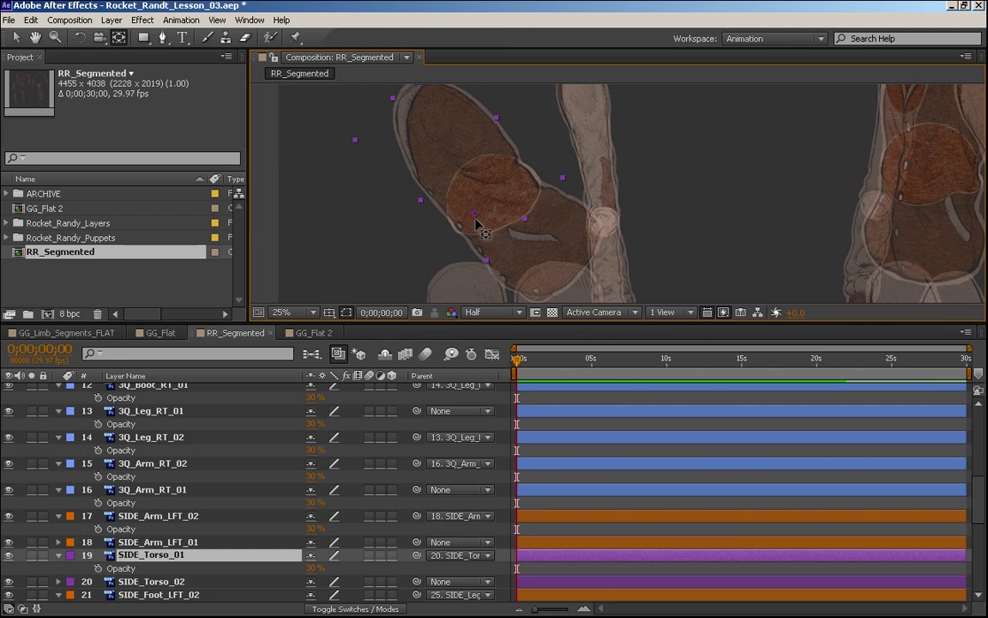
pyautogui.moveTo(475, 214); pyautogui.dragTo(487, 197)
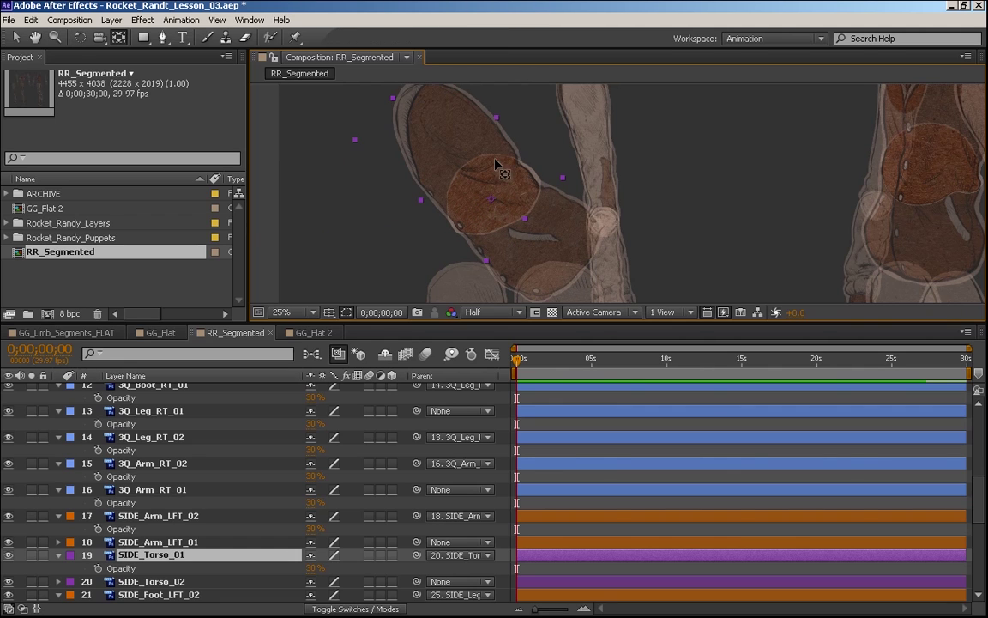
# Test-rotate SIDE_Torso_01 back and forth around the waist anchor point, and restore its pose.
pyautogui.press('Return')
pyautogui.press('w')
pyautogui.moveTo(386, 158); pyautogui.dragTo(353, 249)
pyautogui.moveTo(480, 219); pyautogui.dragTo(452, 156)
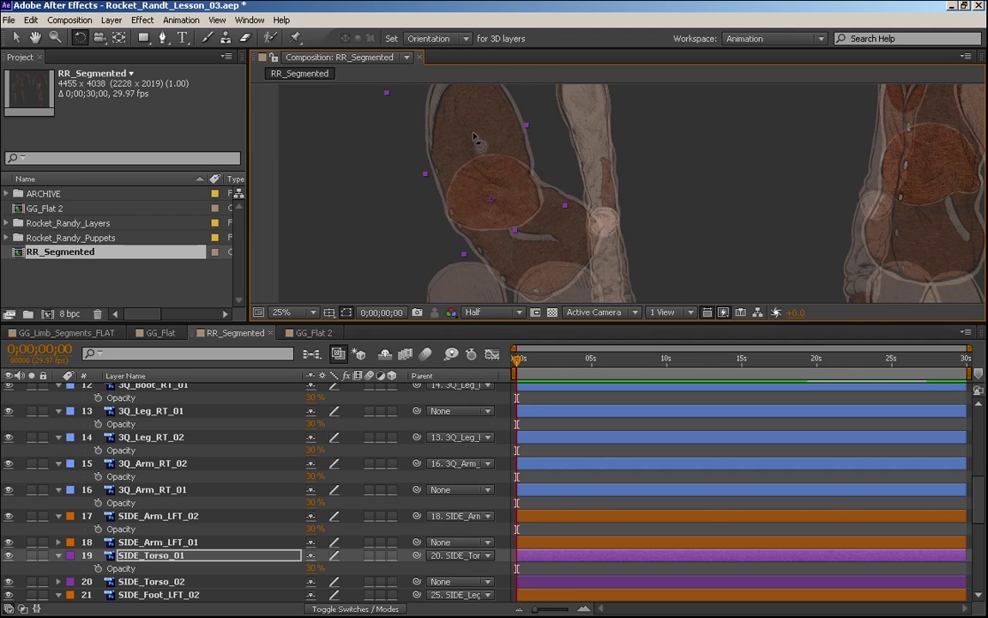
pyautogui.moveTo(473, 137); pyautogui.dragTo(496, 209)
# Try the SIDE_Torso_01 anchor point near the back edge of the waist overlap and test-rotate the upper torso around it.
pyautogui.press('y')
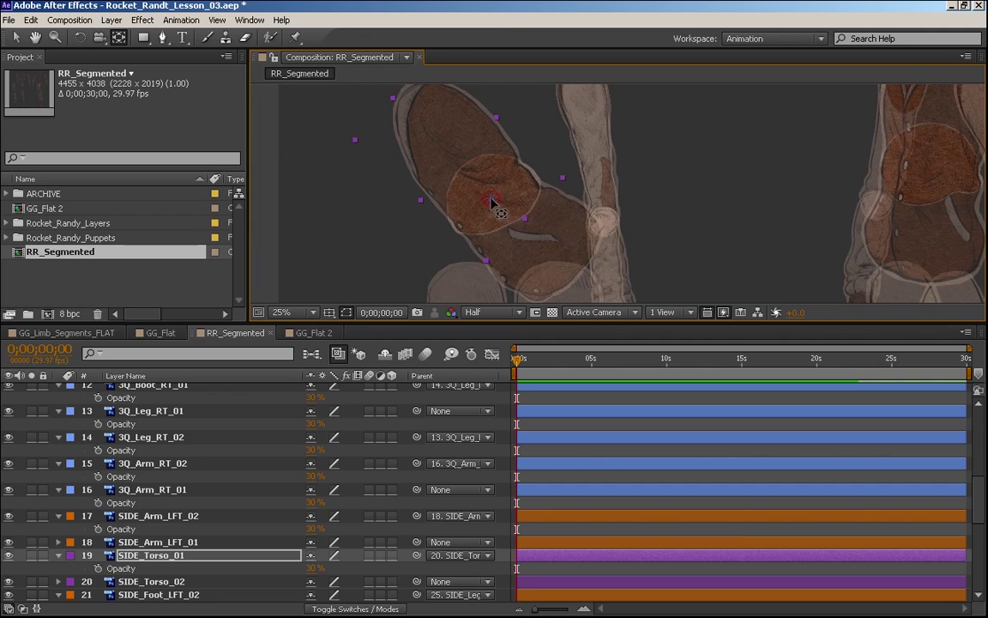
pyautogui.press('w')
pyautogui.moveTo(442, 138)
pyautogui.mouseDown()
pyautogui.moveTo(429, 146)
pyautogui.moveTo(479, 160)
pyautogui.moveTo(448, 195)
pyautogui.moveTo(459, 142)
pyautogui.mouseUp()
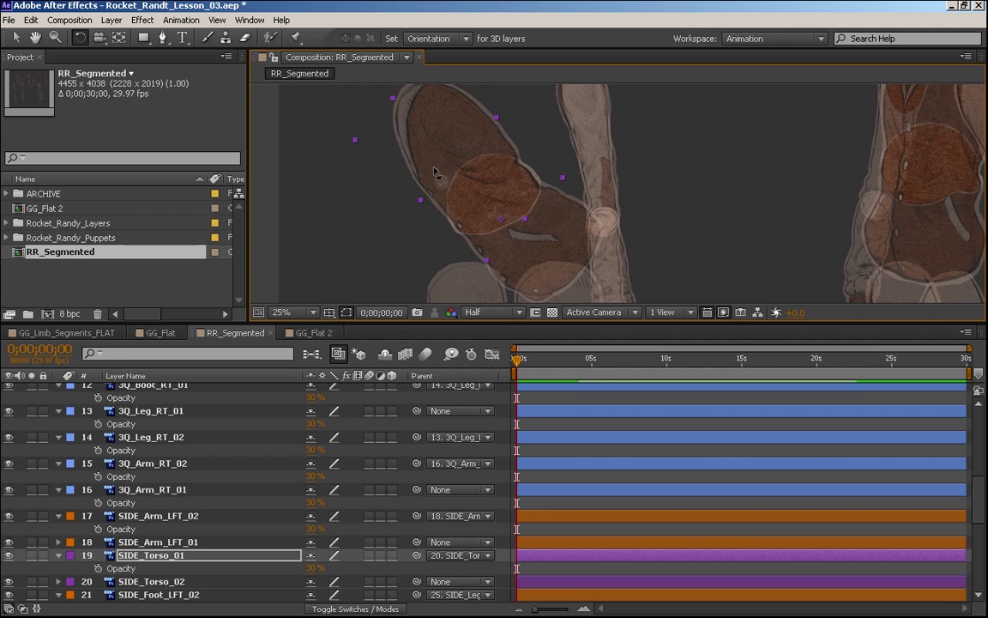
pyautogui.press('y')
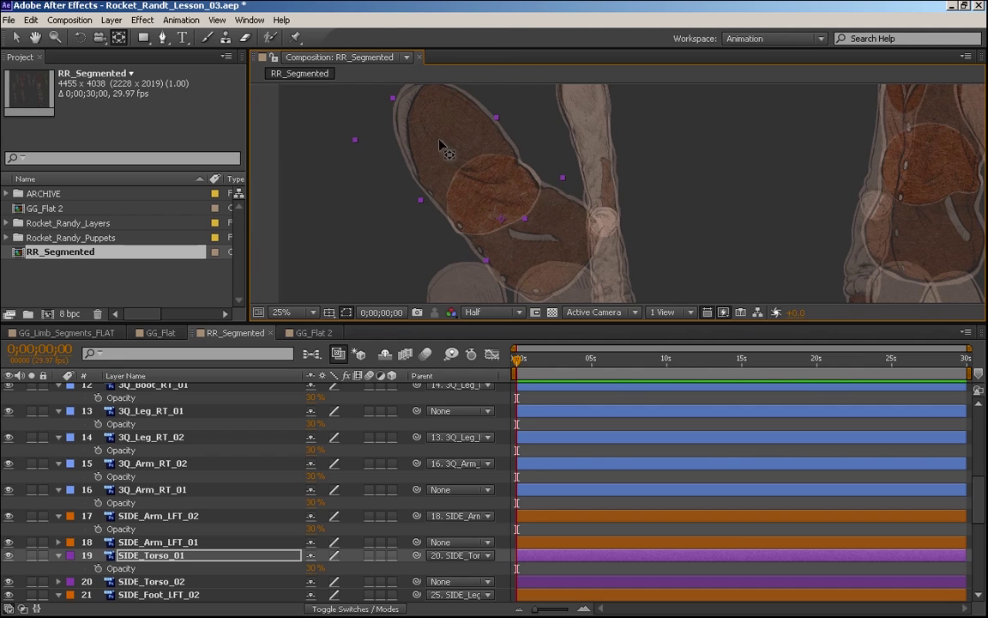
pyautogui.press('w')
pyautogui.moveTo(410, 133); pyautogui.dragTo(552, 194)
# Move the SIDE_Torso_01 anchor point back to the centre of the waist overlap and test-rotate the upper torso.
pyautogui.press('y')
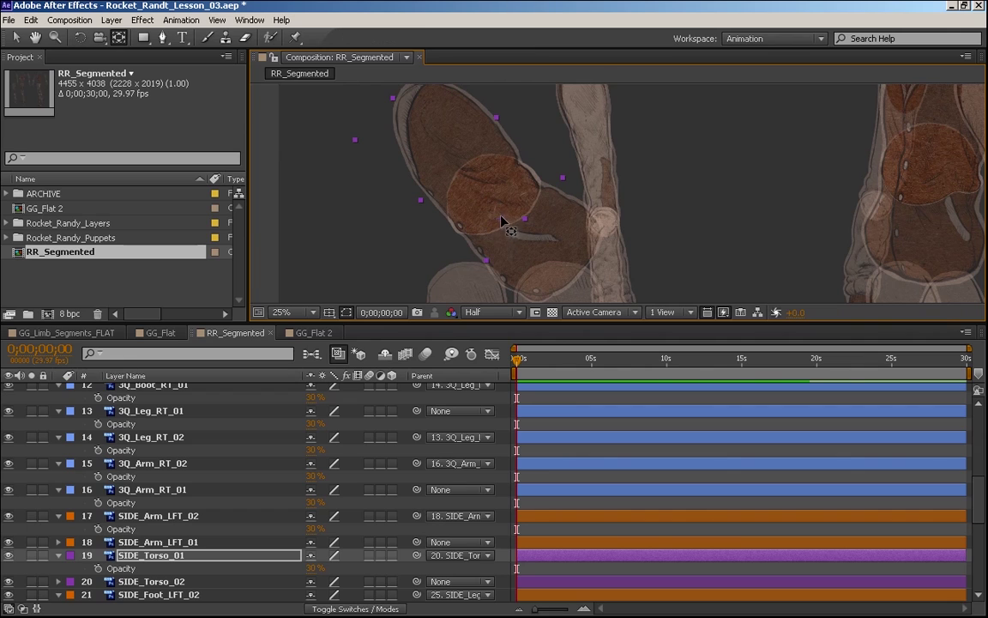
pyautogui.press('w')
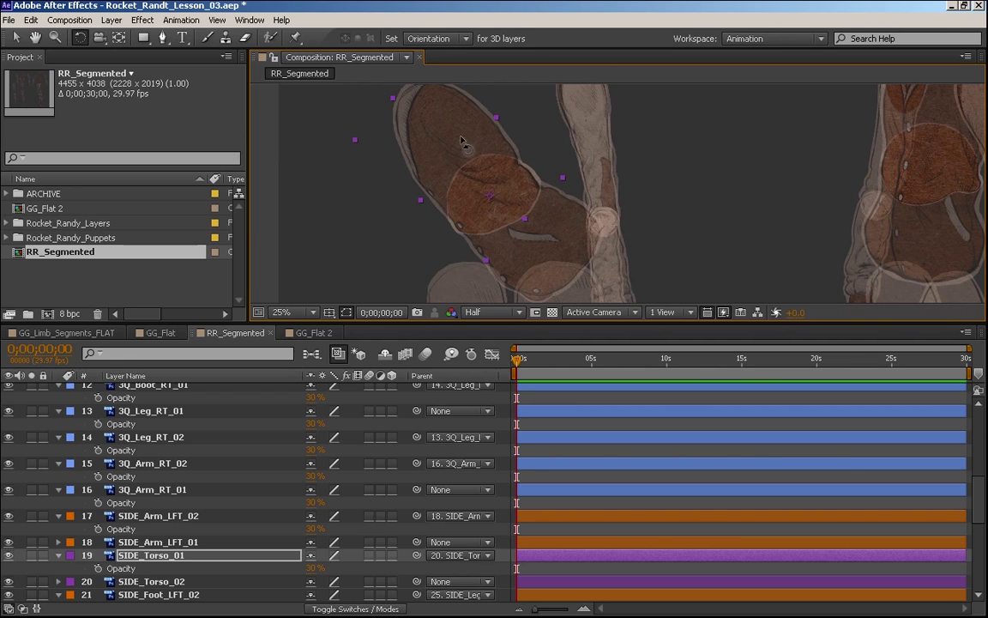
pyautogui.moveTo(420, 124); pyautogui.dragTo(478, 168)
# Reset the rotation of SIDE_Torso_02 to 0° so the side-view torso stands upright.
pyautogui.press('v')
pyautogui.click(551, 268)
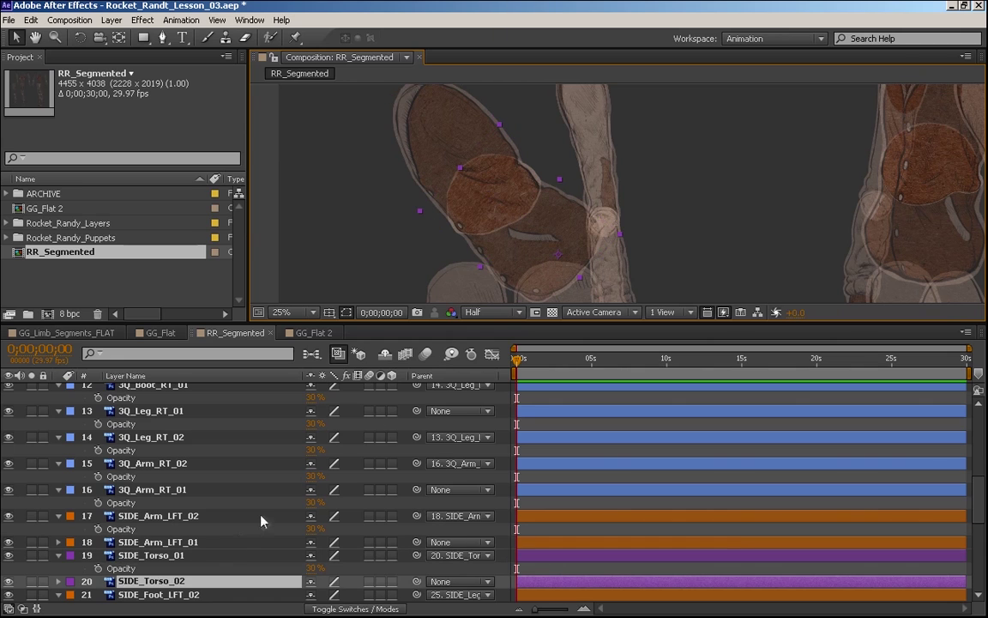
pyautogui.press('r')
pyautogui.click(334, 606)
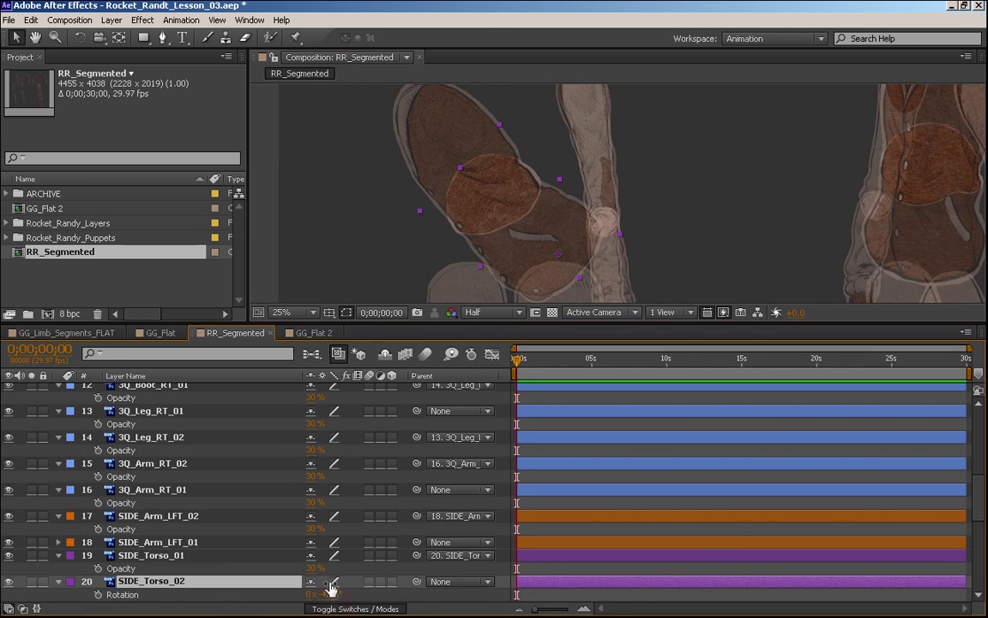
pyautogui.click(328, 594)
pyautogui.write('0')
pyautogui.press('Return')
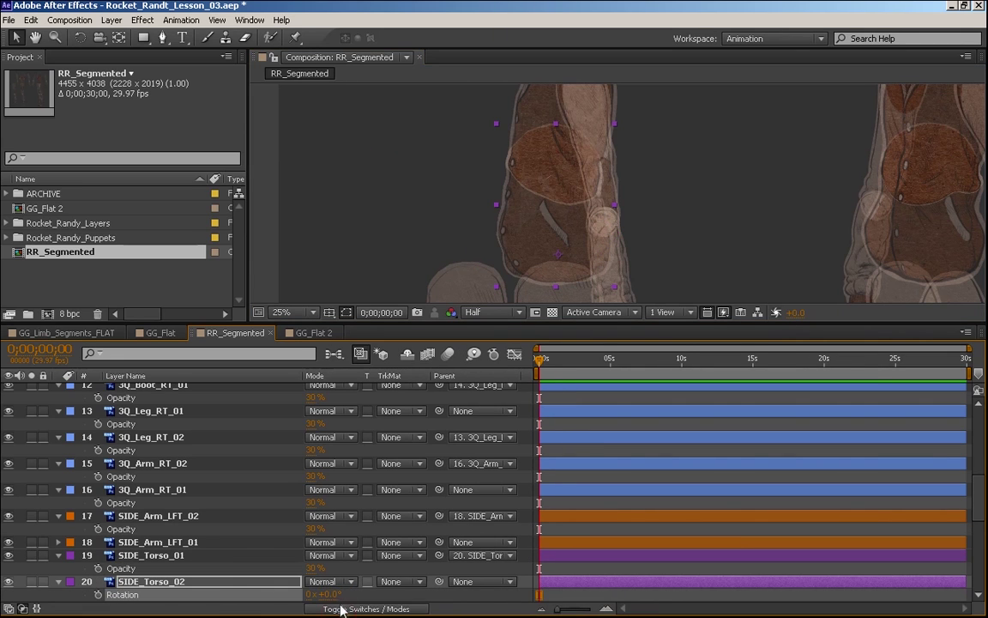
pyautogui.click(347, 608)
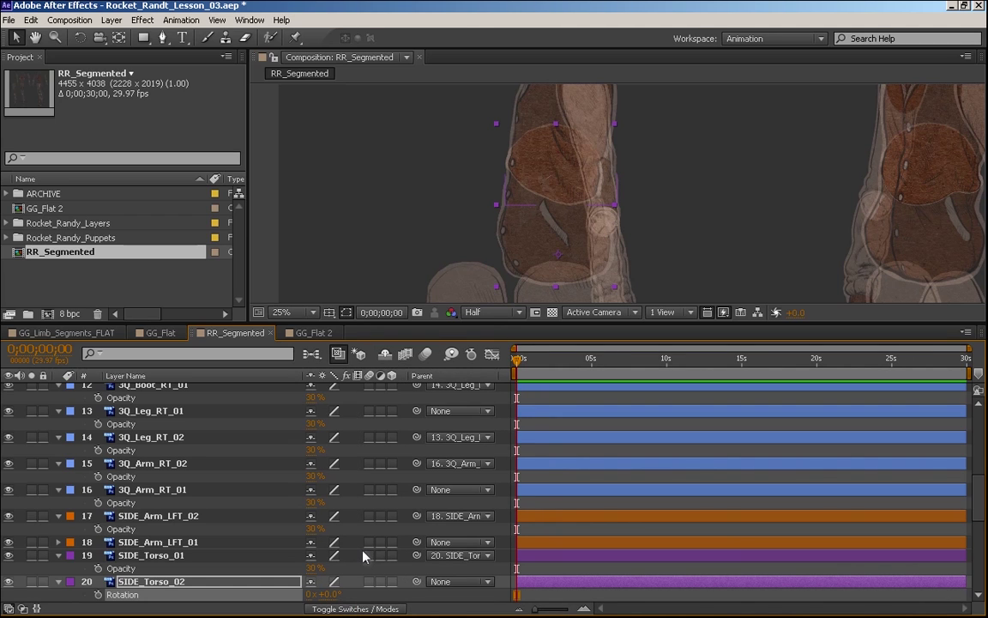
# Clone jacket texture over the uppermost button of SIDE_Torso_02 with a 40-pixel Clone Stamp brush, and return to the RR_Segmented composition.
pyautogui.doubleClick(519, 250)
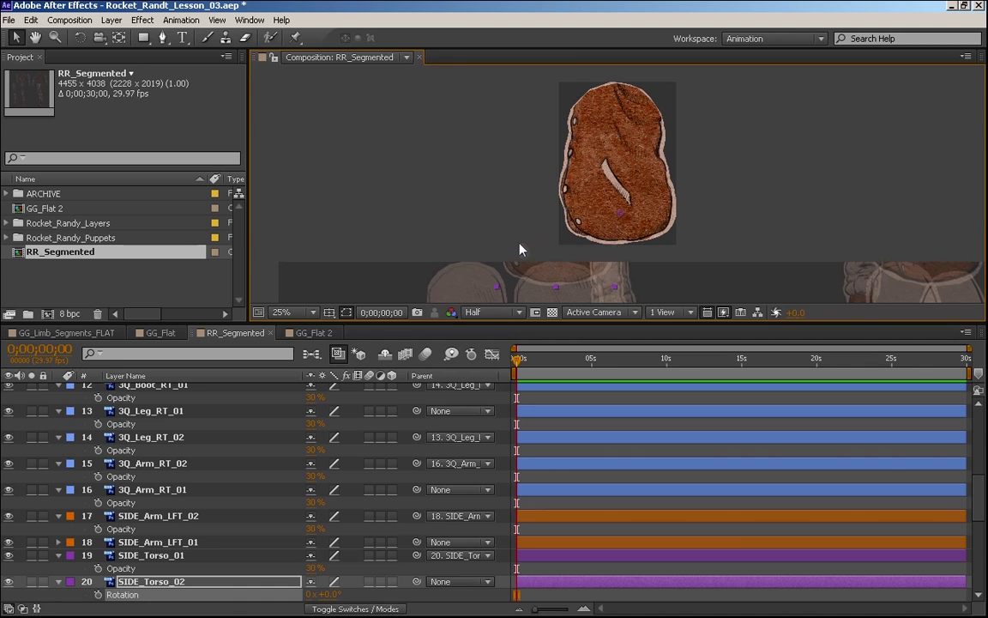
pyautogui.press('space')
pyautogui.moveTo(599, 140); pyautogui.dragTo(614, 279)
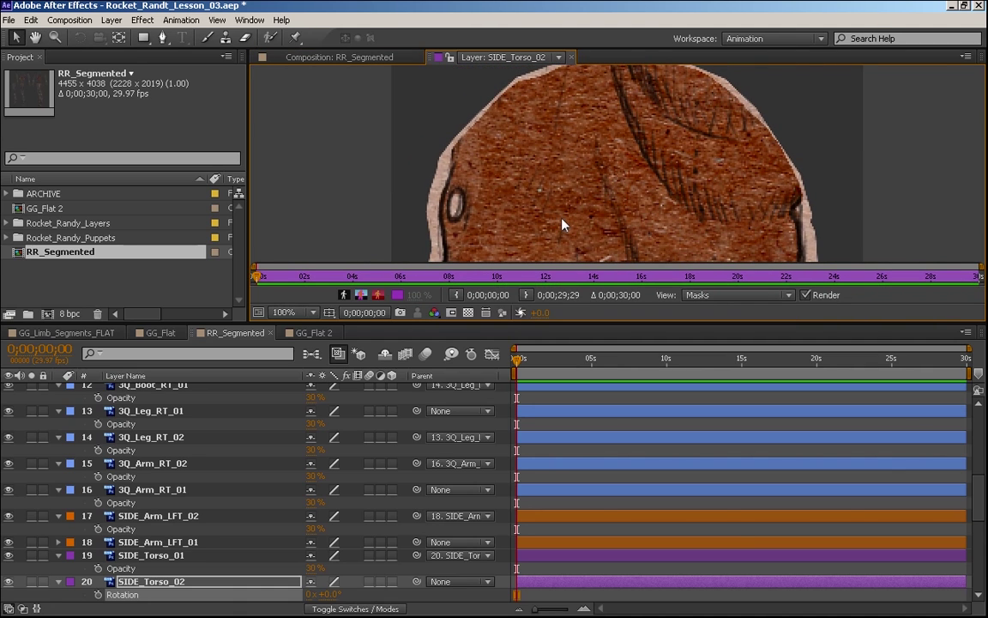
pyautogui.click(226, 37)
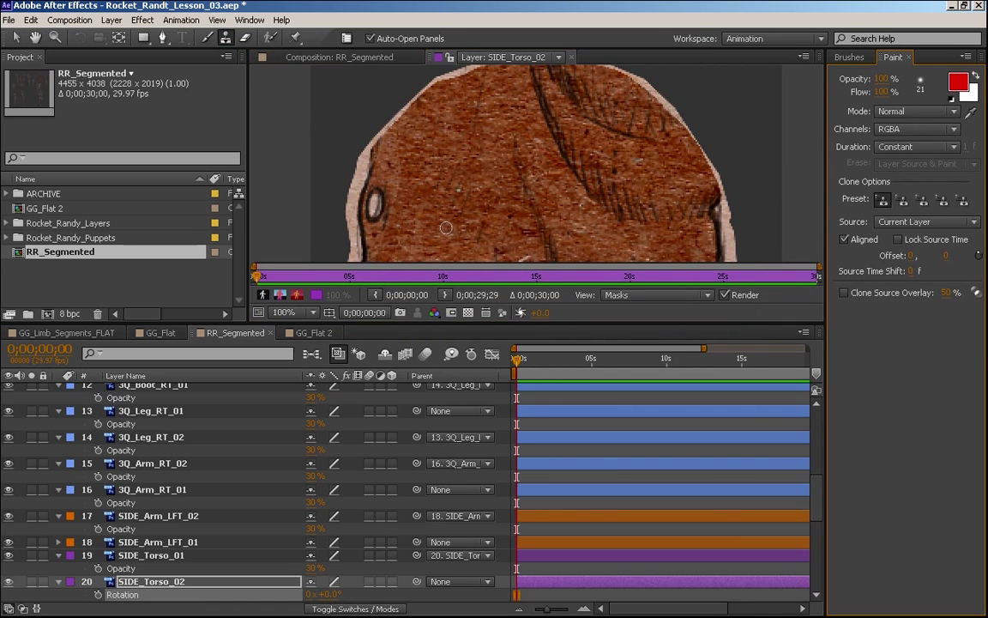
pyautogui.moveTo(454, 211)
pyautogui.mouseDown()
pyautogui.moveTo(510, 210)
pyautogui.moveTo(489, 212)
pyautogui.mouseUp()
pyautogui.keyDown('alt'); pyautogui.click(478, 167); pyautogui.keyUp('alt')
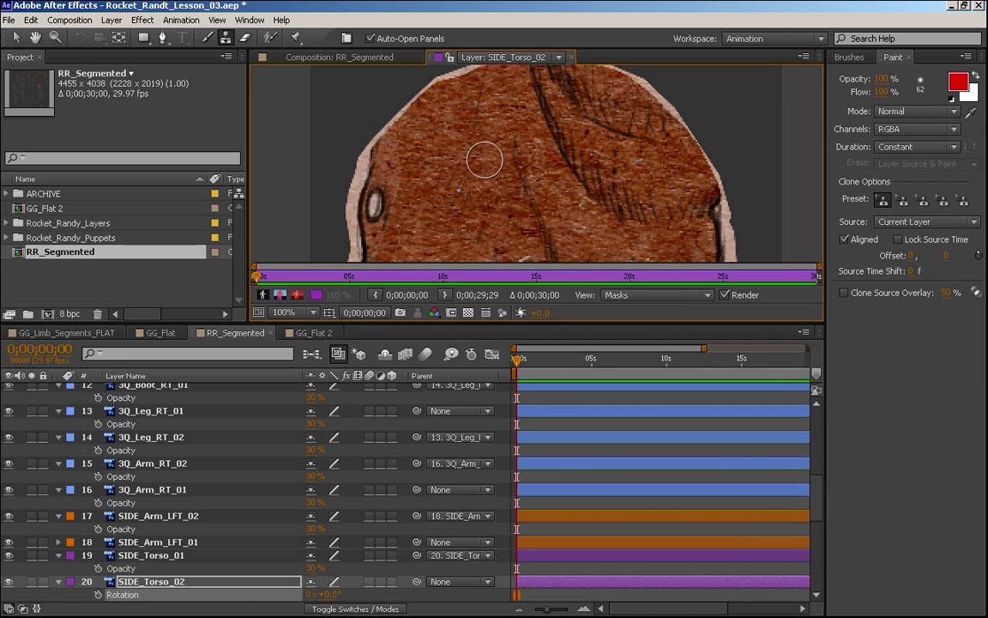
pyautogui.keyDown('alt'); pyautogui.click(484, 157); pyautogui.keyUp('alt')
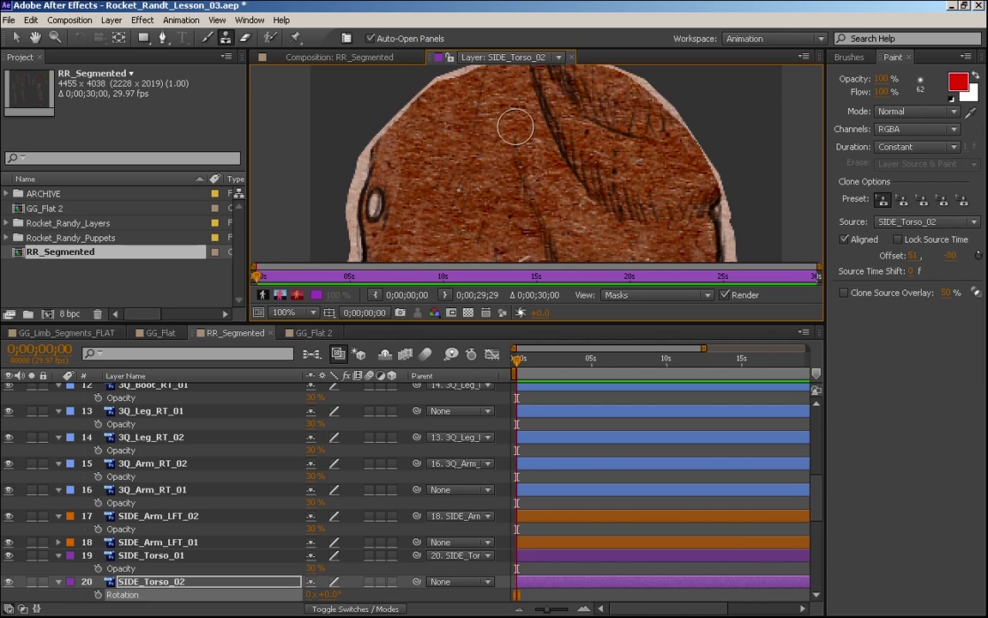
pyautogui.keyDown('alt'); pyautogui.click(498, 165); pyautogui.keyUp('alt')
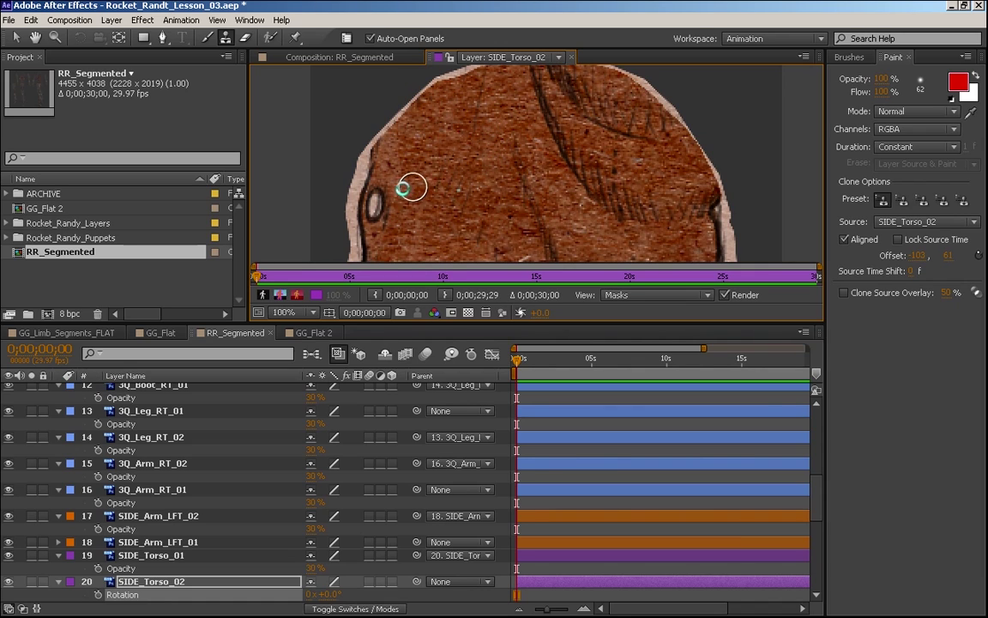
pyautogui.click(375, 215)
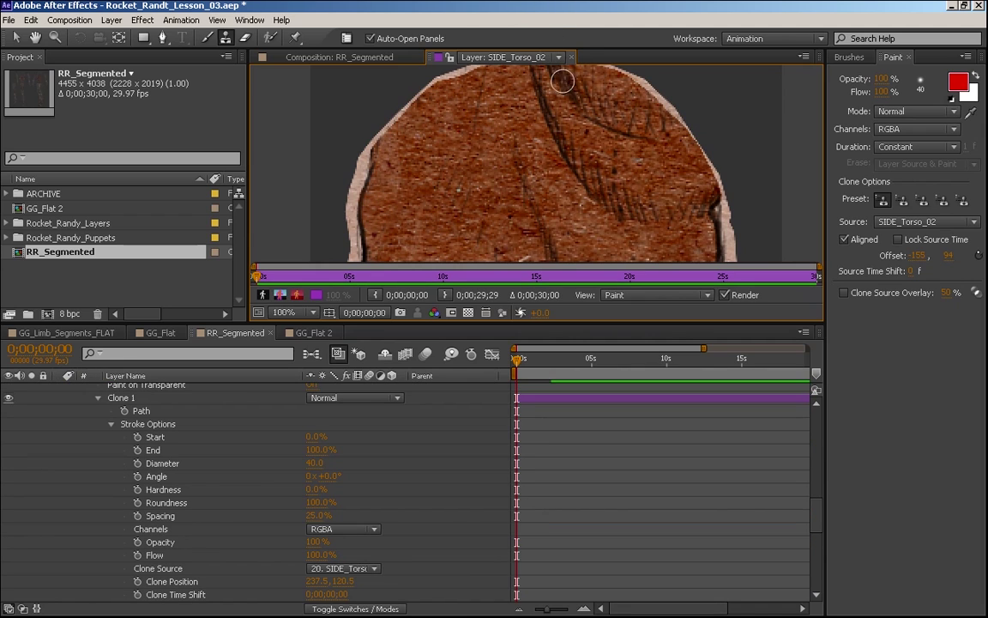
pyautogui.click(573, 59)
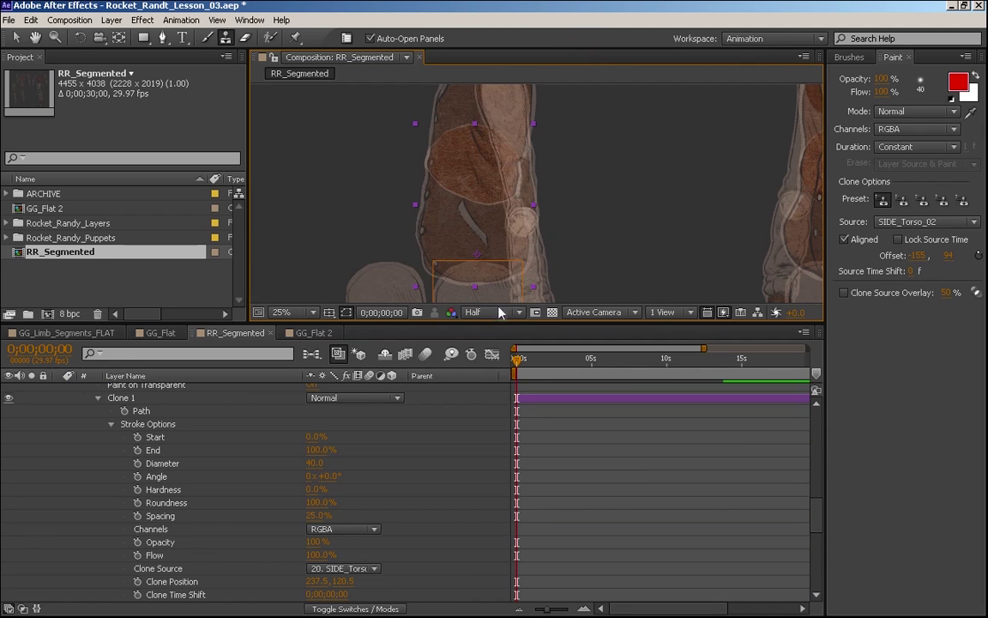
# Test-rotate SIDE_Torso_01 at the waist to check the joint without the button, and undo the rotation.
pyautogui.press('w')
pyautogui.moveTo(397, 221)
pyautogui.mouseDown()
pyautogui.moveTo(445, 154)
pyautogui.moveTo(448, 116)
pyautogui.moveTo(493, 90)
pyautogui.moveTo(519, 92)
pyautogui.moveTo(418, 144)
pyautogui.moveTo(437, 78)
pyautogui.moveTo(465, 45)
pyautogui.moveTo(452, 109)
pyautogui.moveTo(474, 103)
pyautogui.mouseUp()
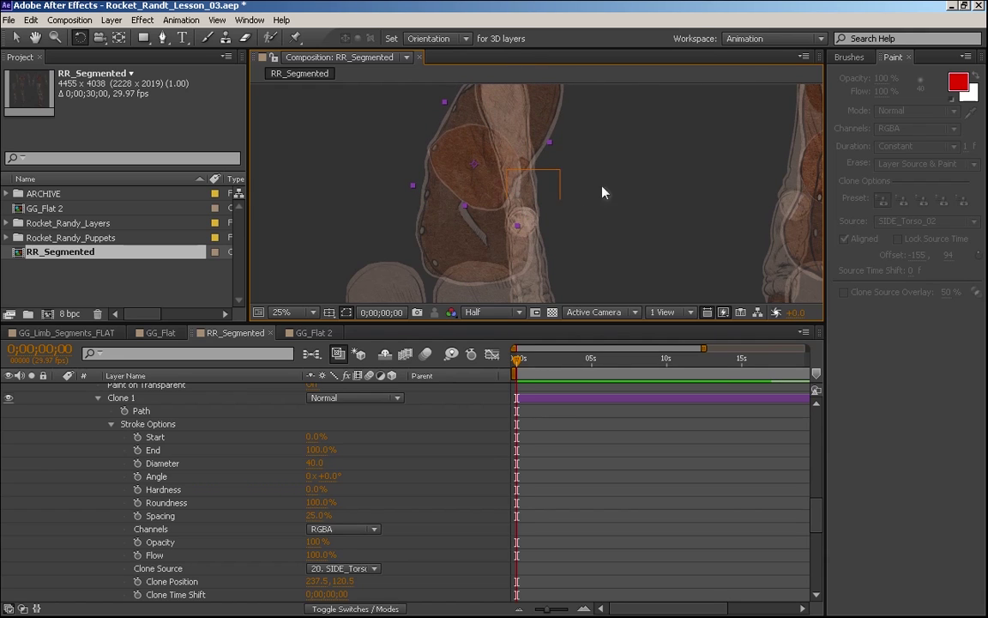
pyautogui.hotkey('ctrl', 'z')
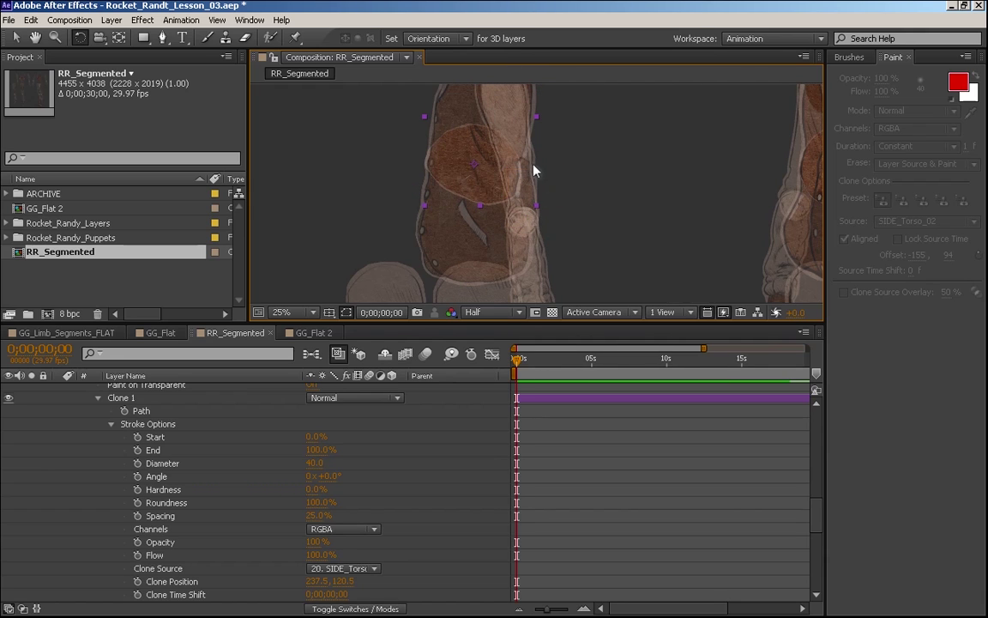
pyautogui.scroll(-1, 532, 170)
pyautogui.scroll(1, 551, 244)
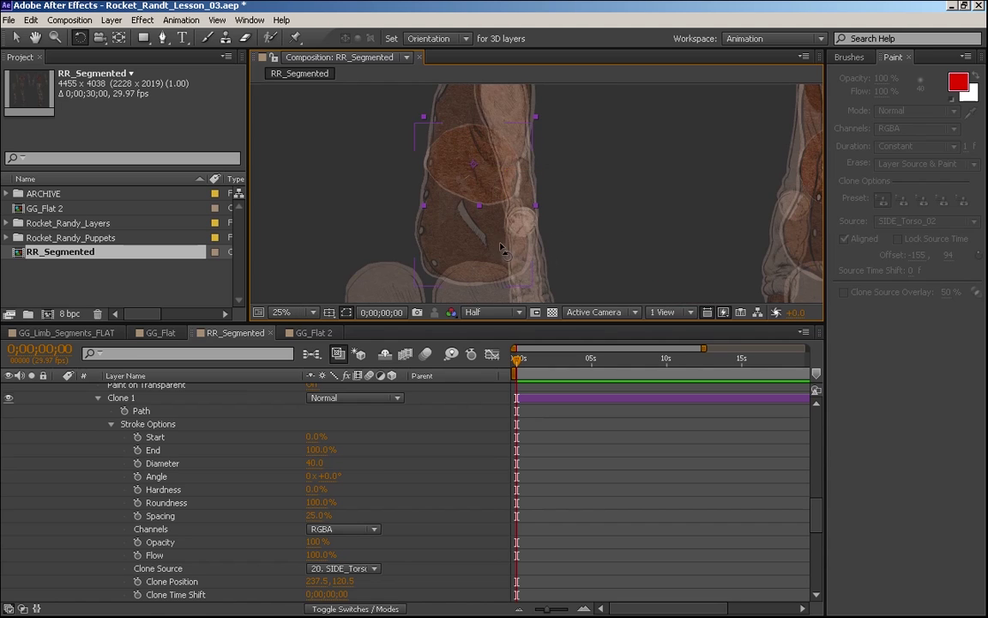
# Collapse the expanded Paint effect properties of SIDE_Torso_02 in the layer list.
pyautogui.press('`')
pyautogui.press('space')
pyautogui.moveTo(556, 359); pyautogui.dragTo(386, 270)
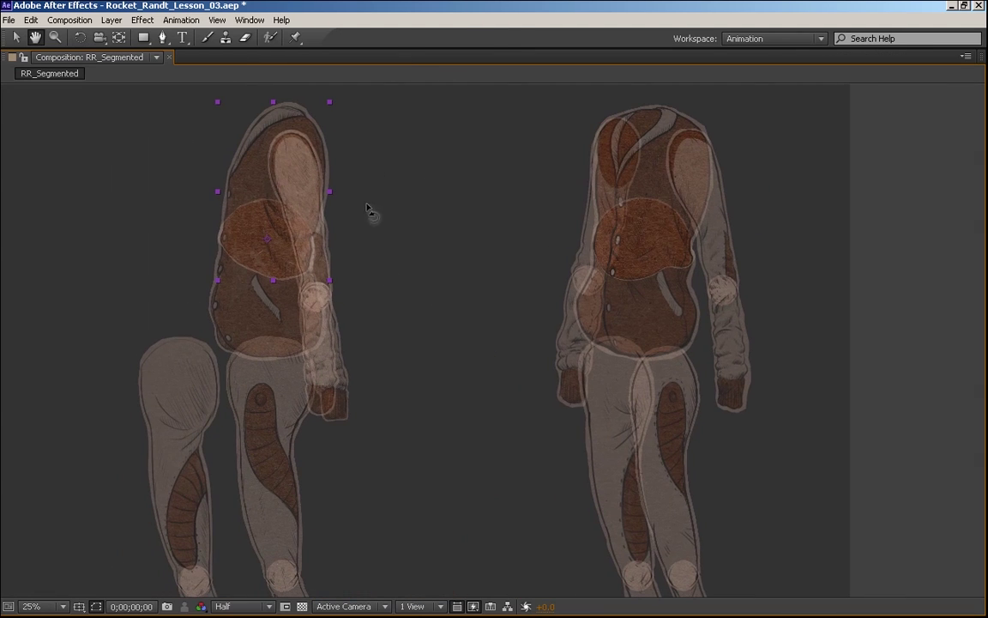
pyautogui.press('w')
pyautogui.press('`')
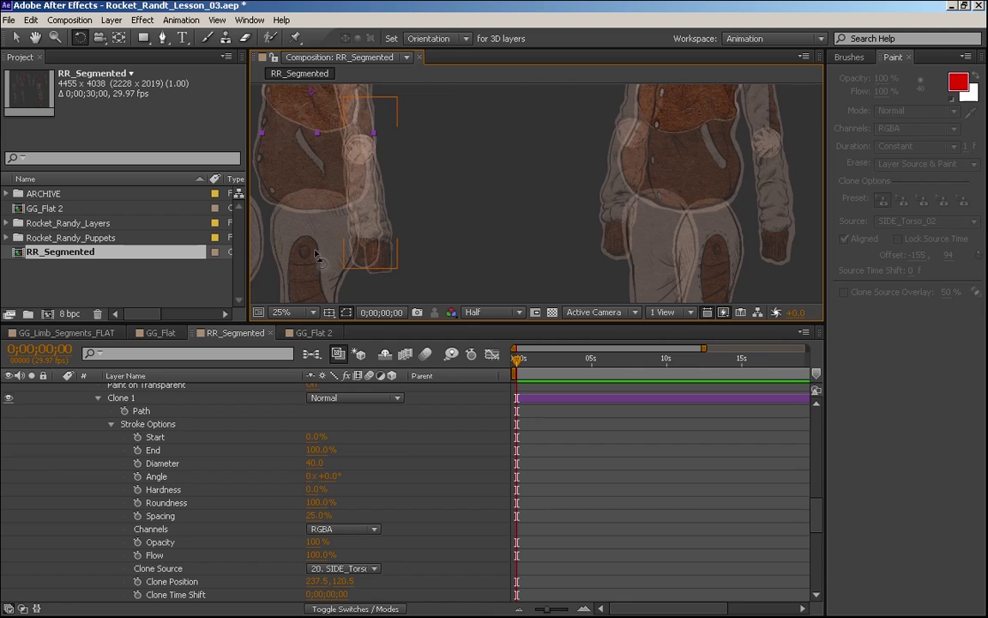
pyautogui.scroll(3, 816, 510)
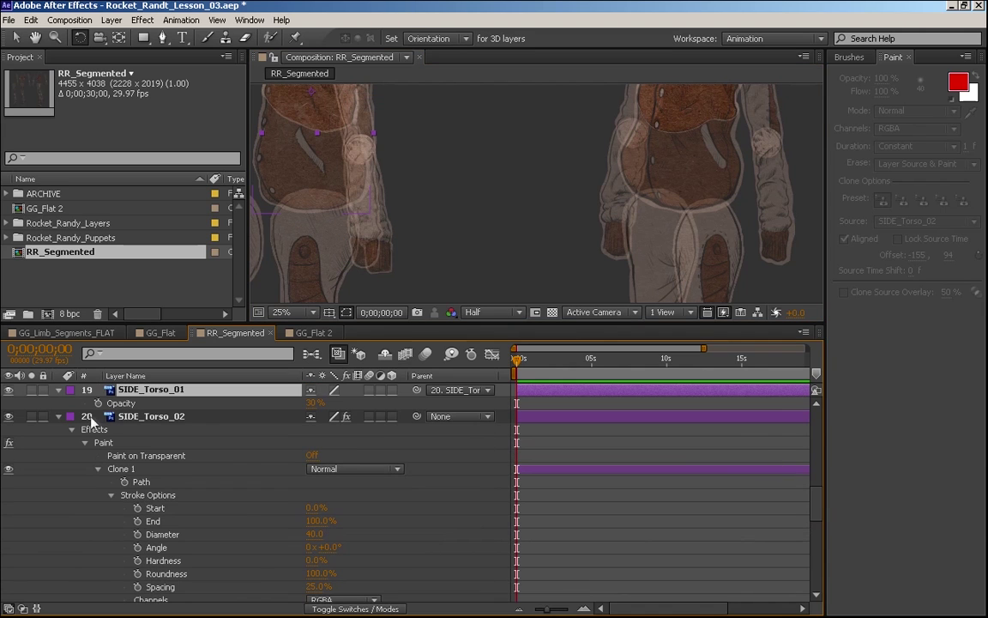
pyautogui.click(59, 416)
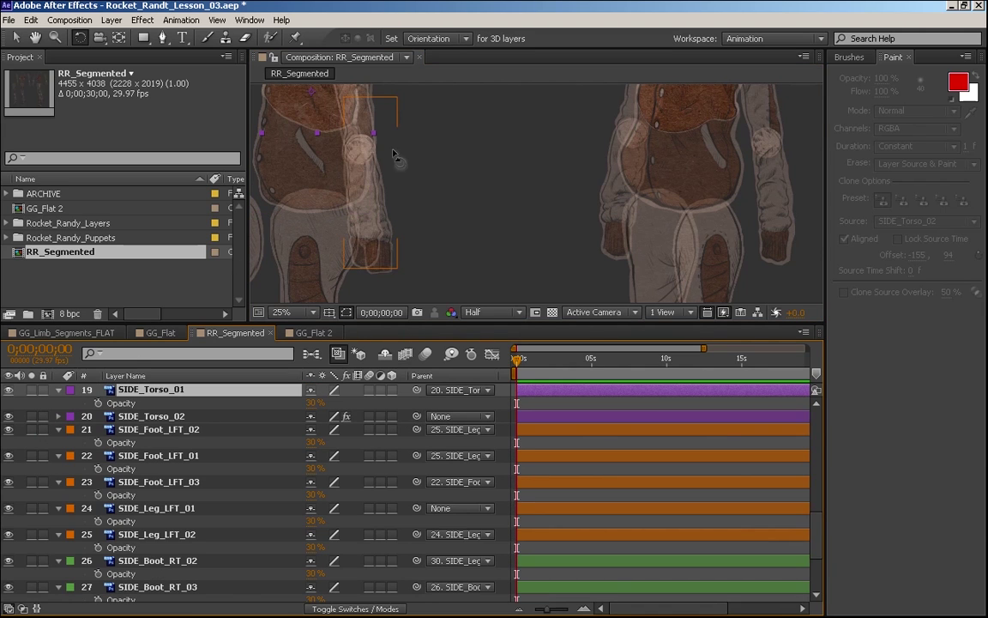
# Parent the side view's upper left arm, SIDE_Arm_LFT_01, to SIDE_Torso_01.
pyautogui.press('space')
pyautogui.moveTo(388, 92); pyautogui.dragTo(410, 190)
pyautogui.press('v')
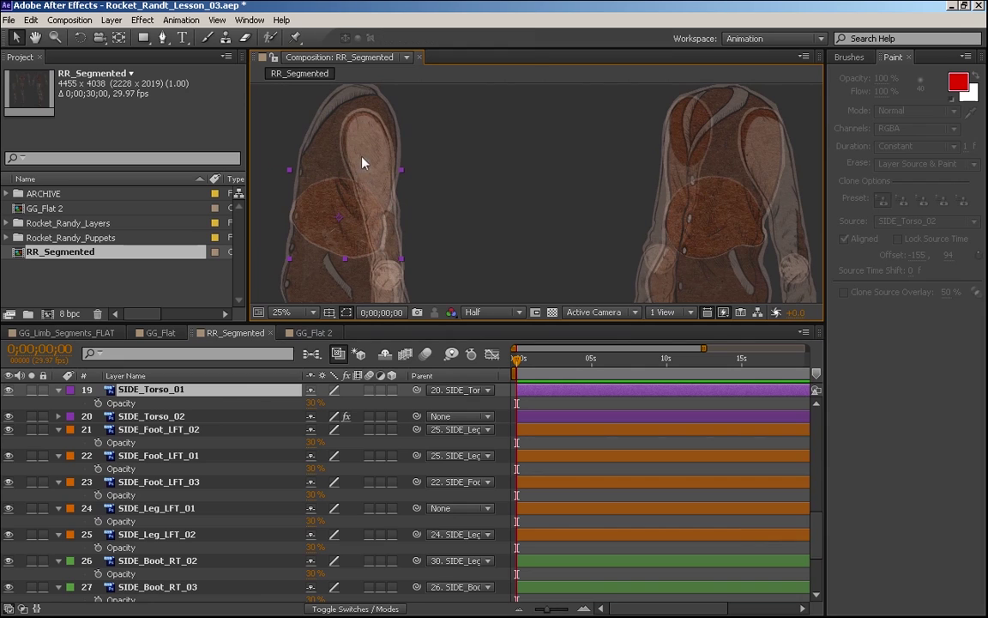
pyautogui.click(382, 140)
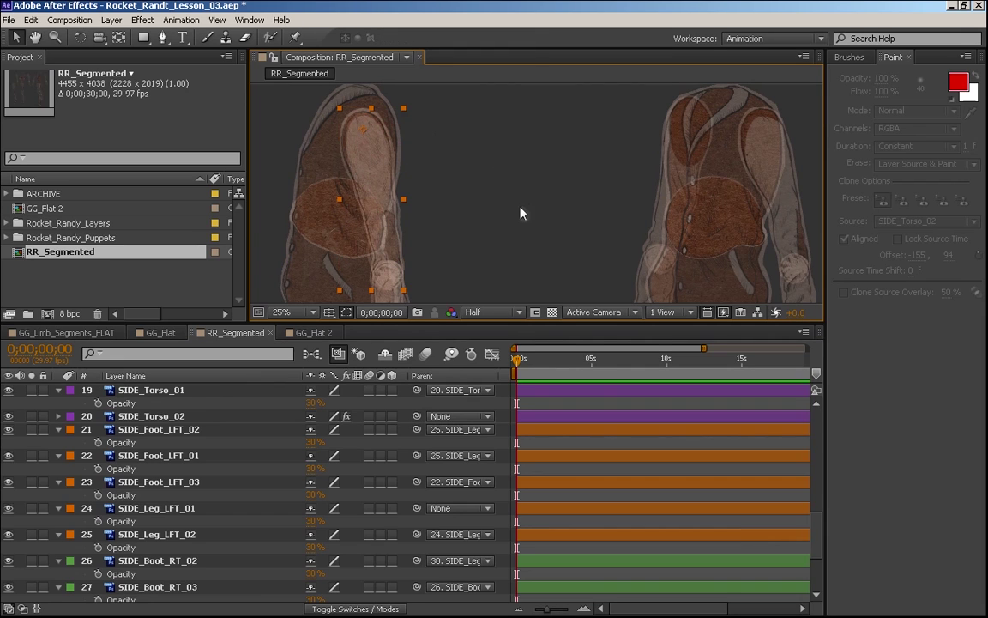
pyautogui.press('space')
pyautogui.moveTo(501, 191); pyautogui.dragTo(530, 112)
pyautogui.moveTo(513, 163); pyautogui.dragTo(499, 142)
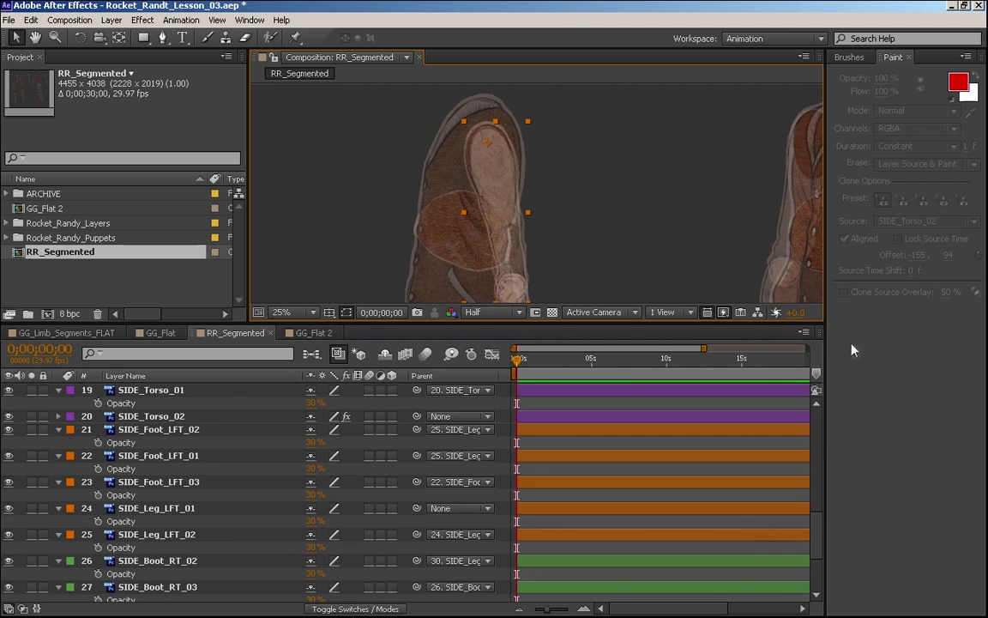
pyautogui.scroll(10, 815, 515)
pyautogui.scroll(-6, 819, 442)
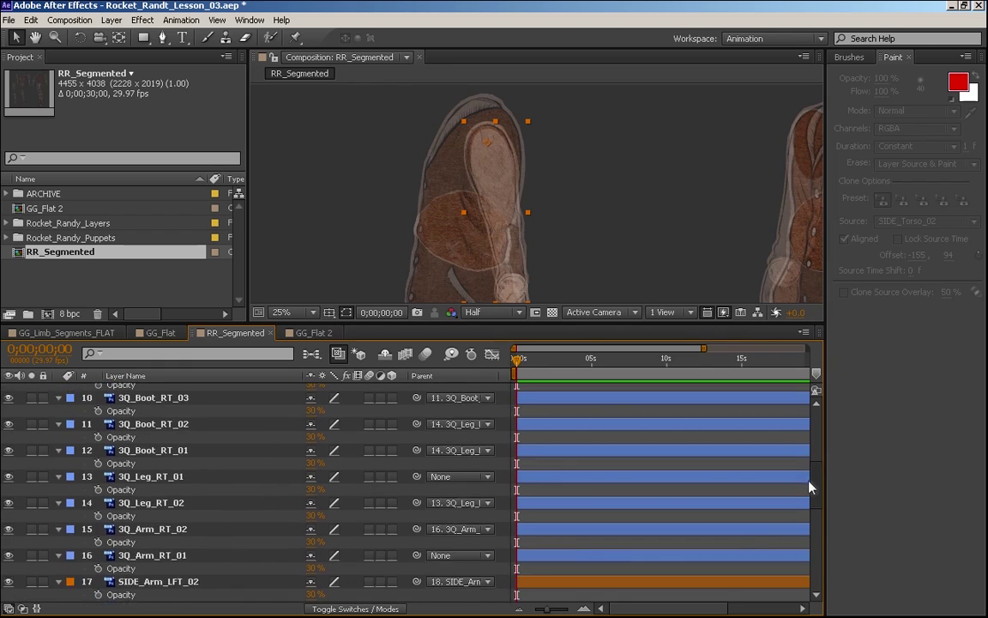
pyautogui.scroll(-1, 800, 507)
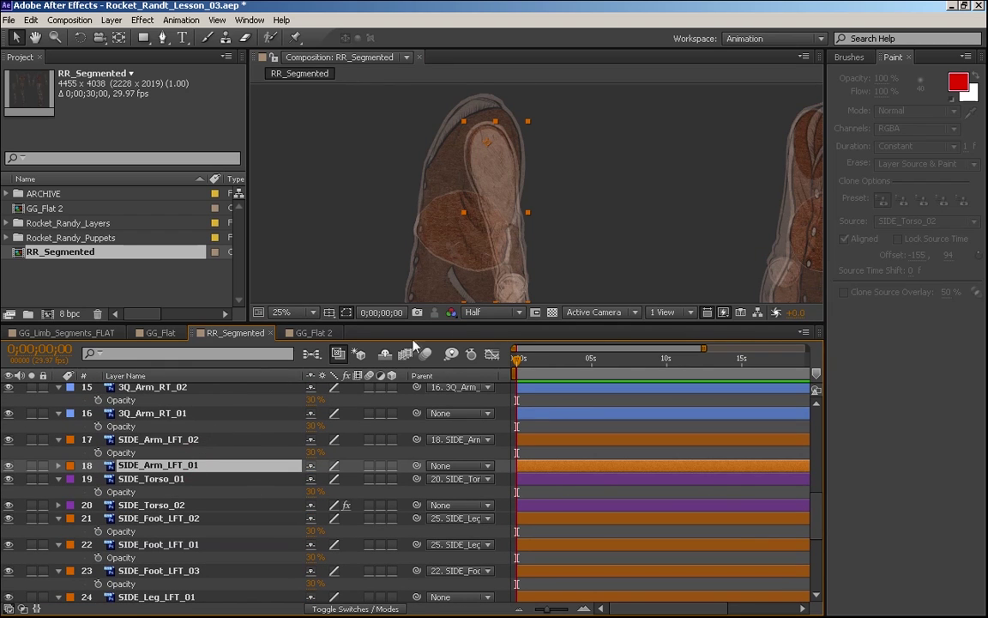
pyautogui.click(204, 479)
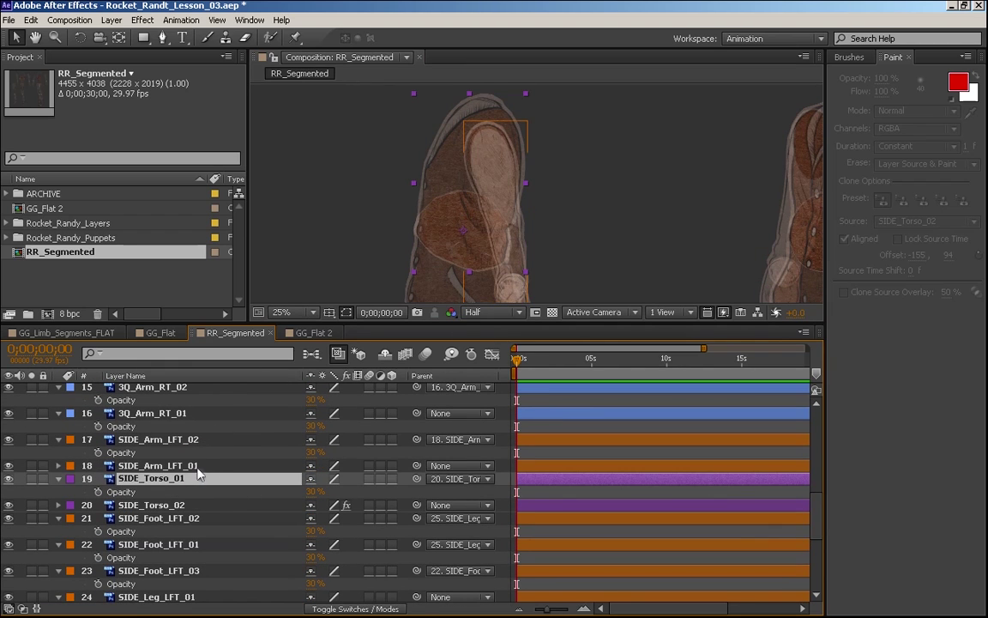
pyautogui.click(199, 465)
pyautogui.moveTo(313, 471); pyautogui.dragTo(196, 480)
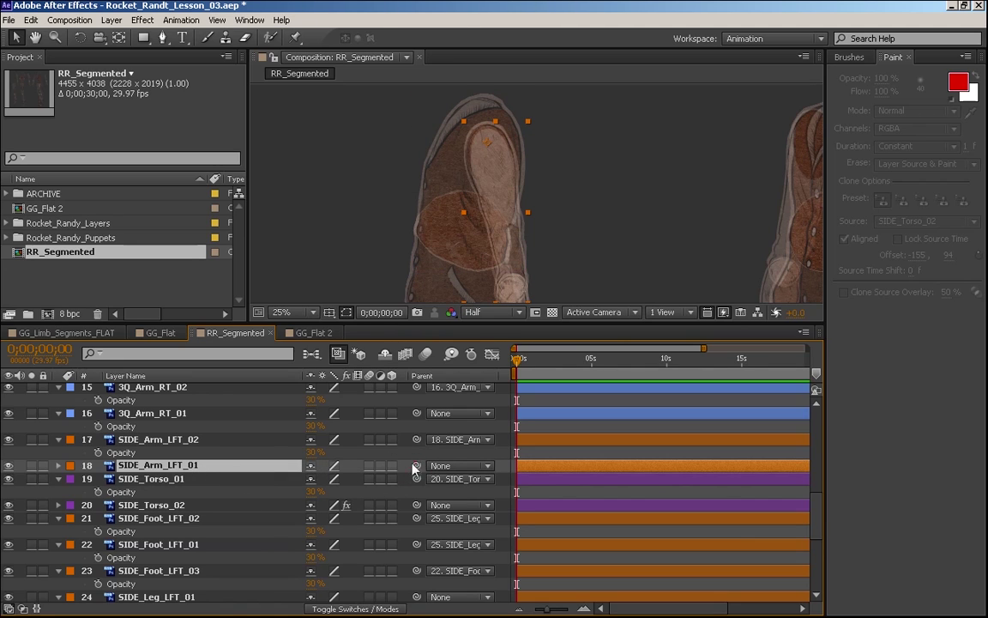
pyautogui.moveTo(416, 466); pyautogui.dragTo(180, 478)
# Check which arm segments the SIDE_Arm_RT_01 and SIDE_Arm_RT_02 layers correspond to in the side view.
pyautogui.moveTo(813, 504); pyautogui.dragTo(807, 563)
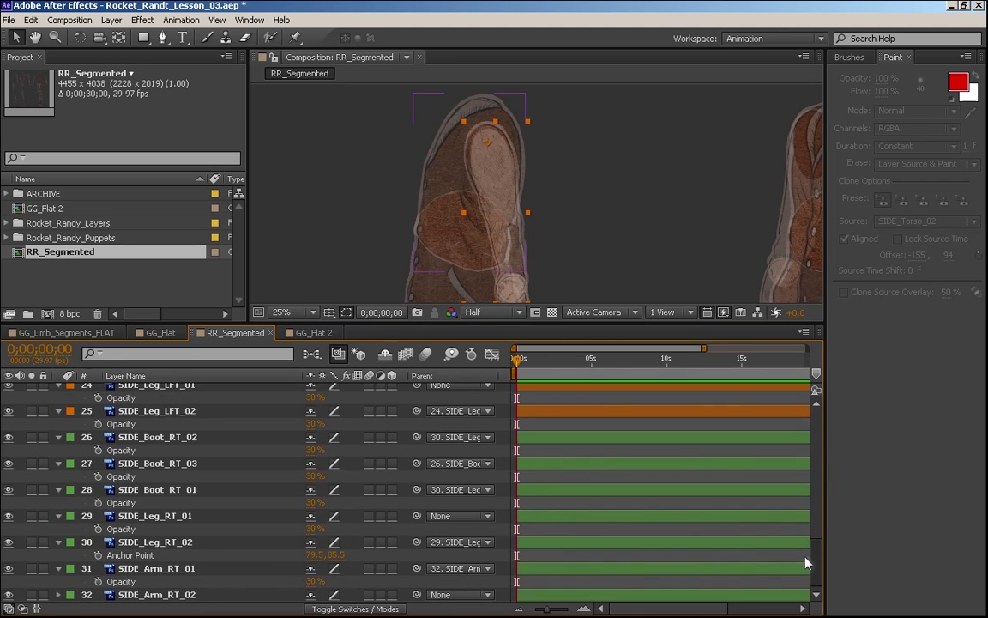
pyautogui.click(238, 569)
pyautogui.click(178, 596)
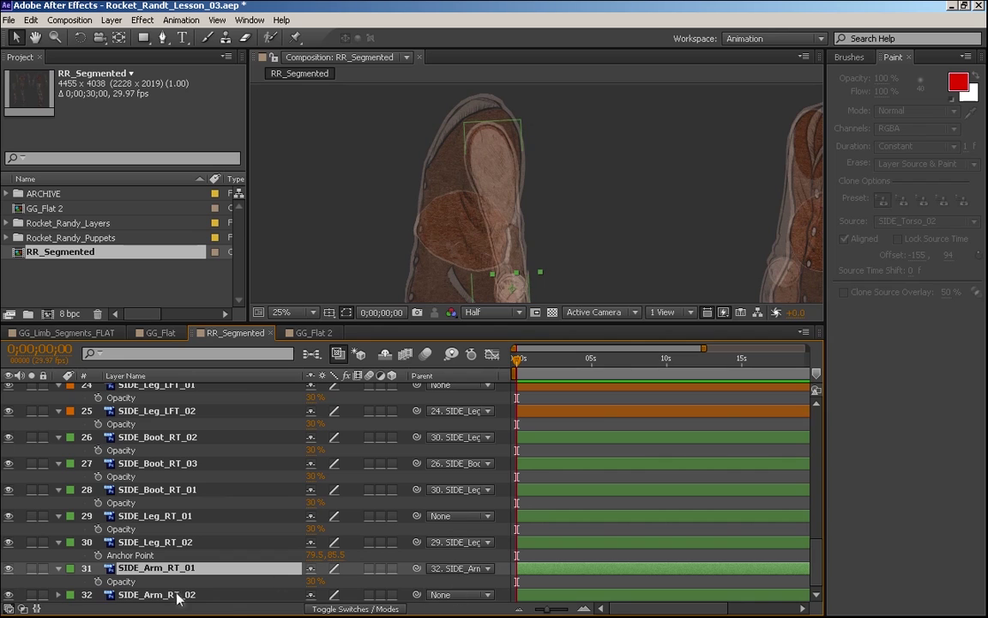
pyautogui.moveTo(558, 232); pyautogui.dragTo(550, 148)
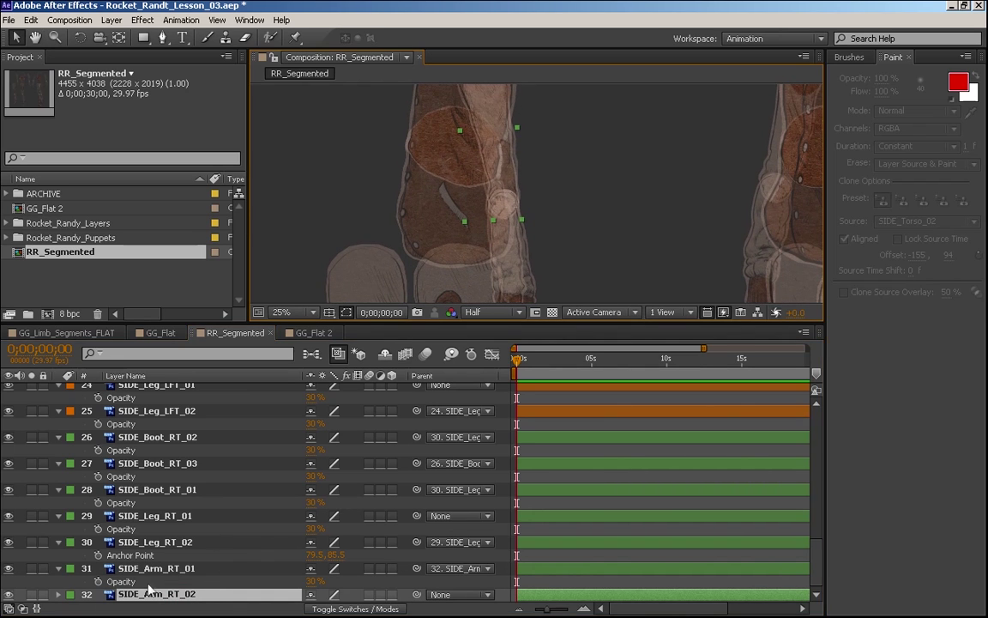
pyautogui.click(6, 594)
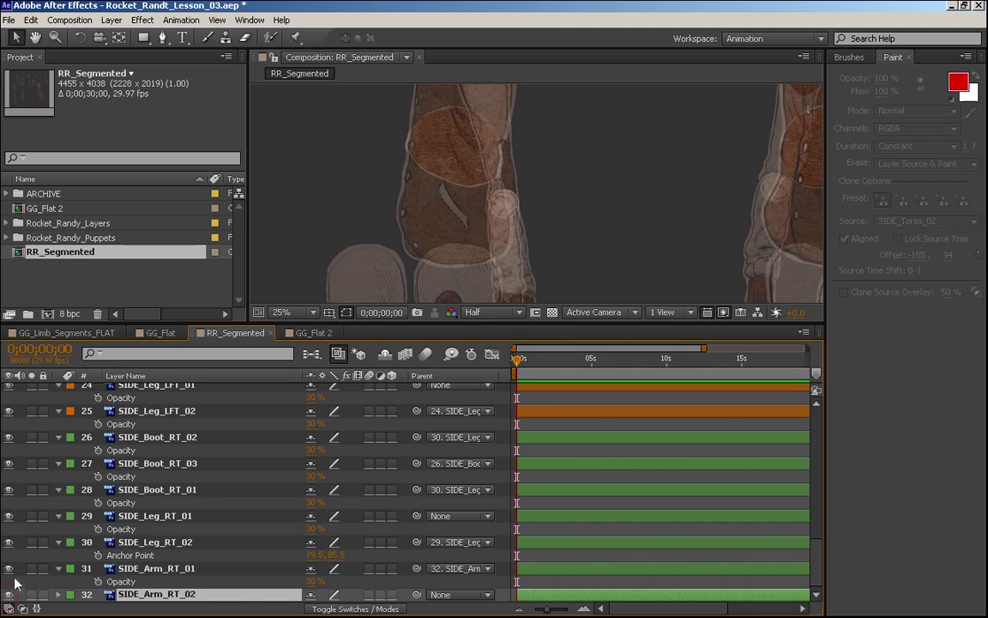
pyautogui.moveTo(549, 168); pyautogui.dragTo(532, 139)
pyautogui.press('v')
pyautogui.click(160, 573)
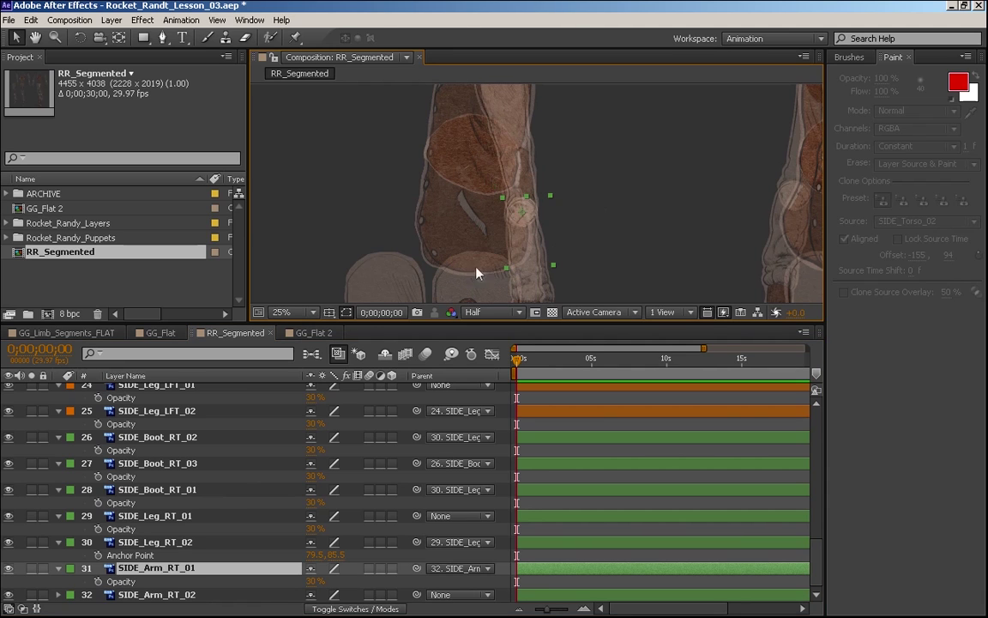
pyautogui.click(155, 592)
pyautogui.moveTo(530, 200); pyautogui.dragTo(503, 232)
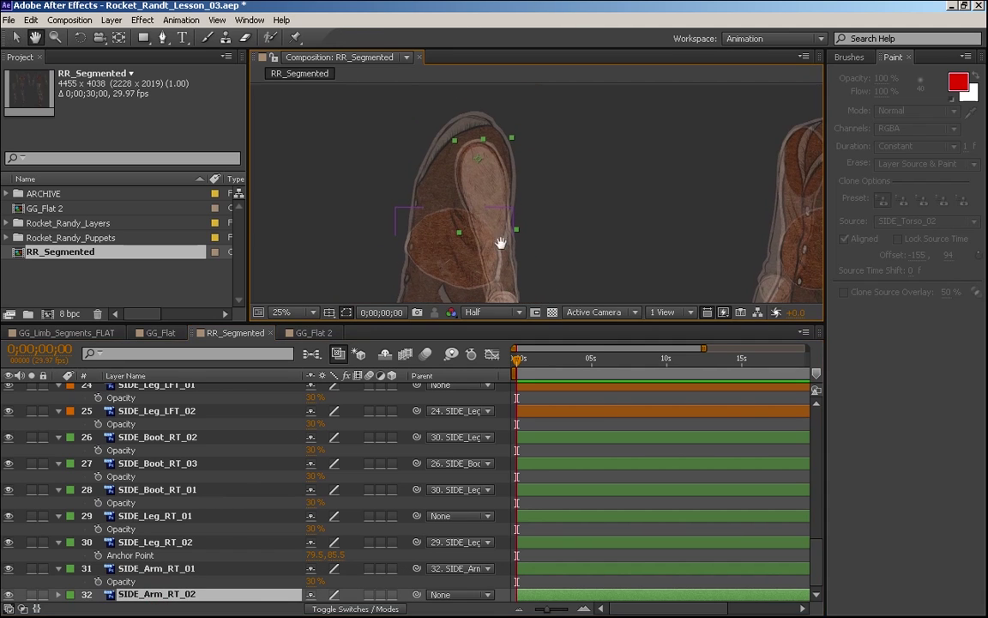
# Swap the side view's right arm layer names, making the upper arm SIDE_Arm_RT_01 and the lower arm SIDE_Arm_RT_02.
pyautogui.doubleClick(191, 595)
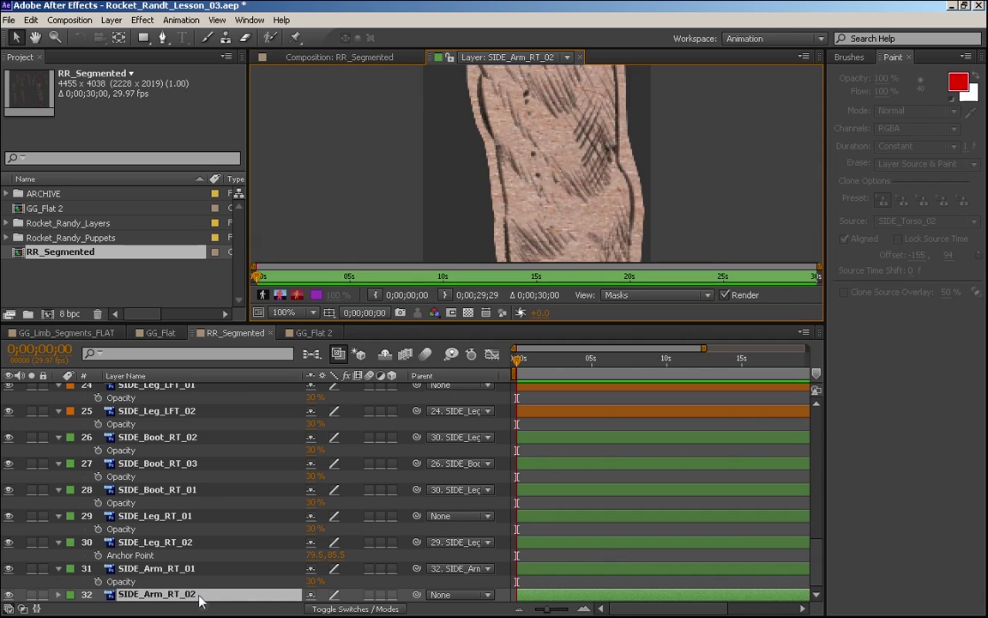
pyautogui.press('Return')
pyautogui.press('Return')
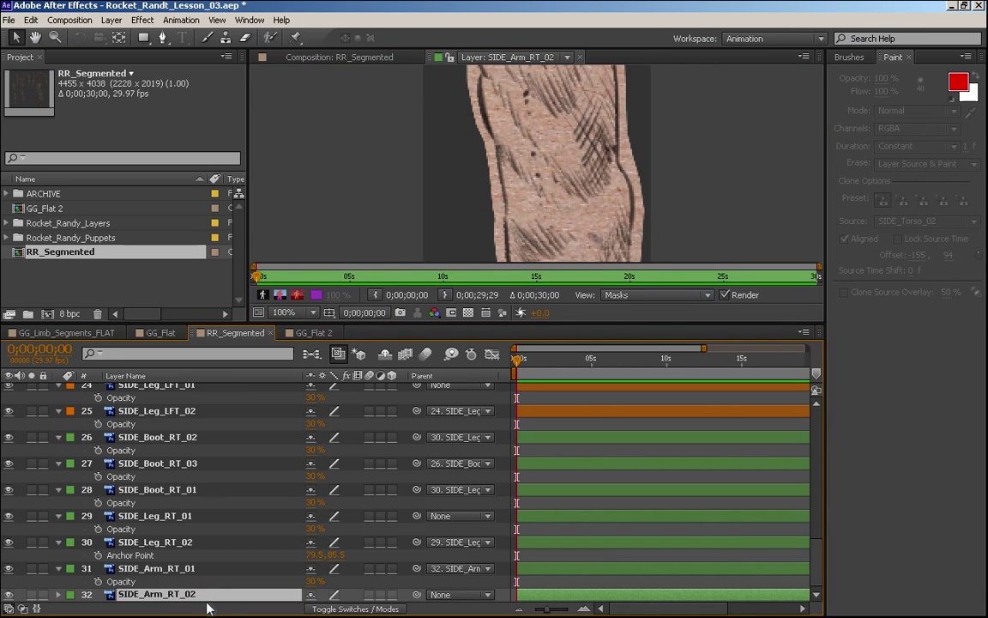
pyautogui.press('Return')
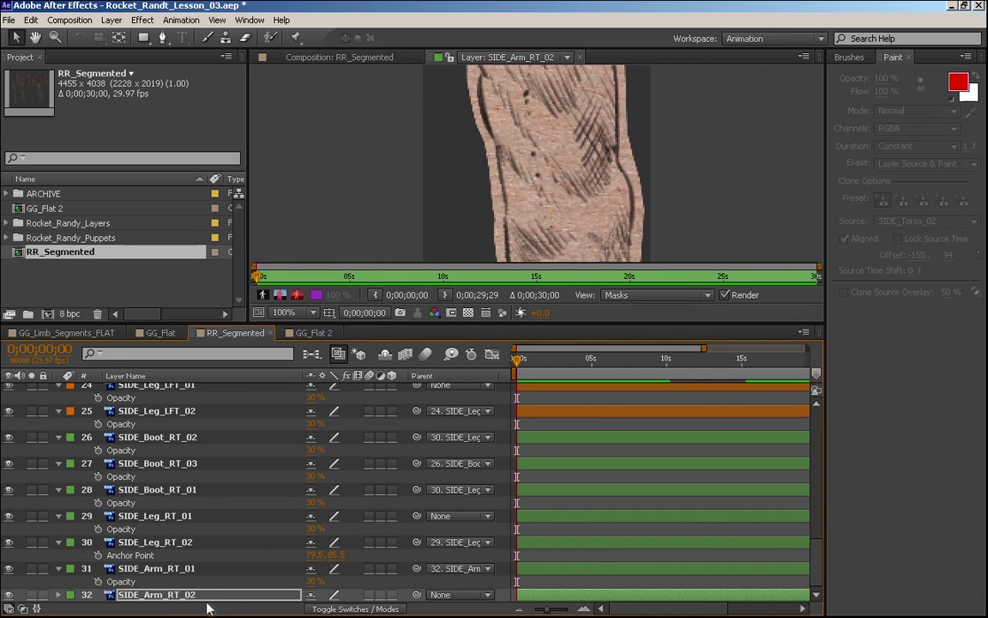
pyautogui.press('Return')
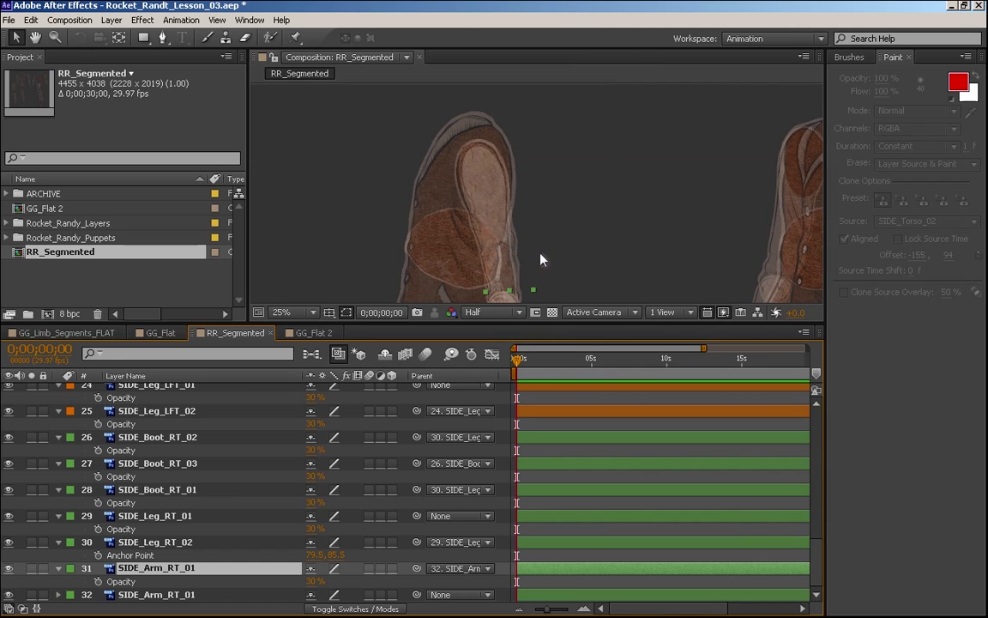
pyautogui.press('Return')
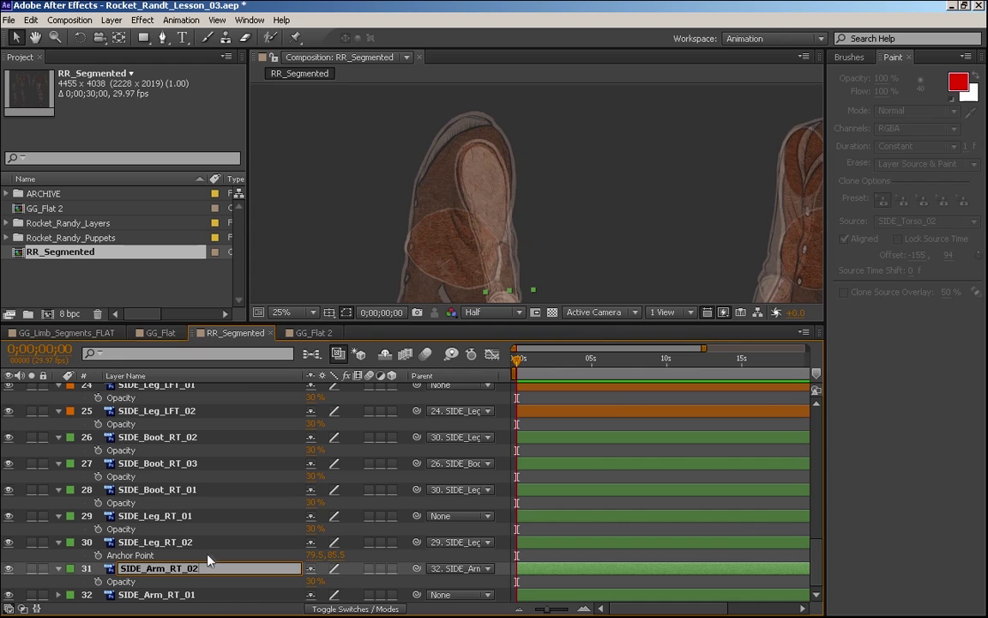
pyautogui.write('2')
pyautogui.press('Return')
# Parent the side view's upper right arm, SIDE_Arm_RT_01, to SIDE_Torso_01.
pyautogui.press('space')
pyautogui.moveTo(584, 249); pyautogui.dragTo(576, 187)
pyautogui.click(503, 188)
pyautogui.press('space')
pyautogui.click(182, 598)
pyautogui.click(183, 600)
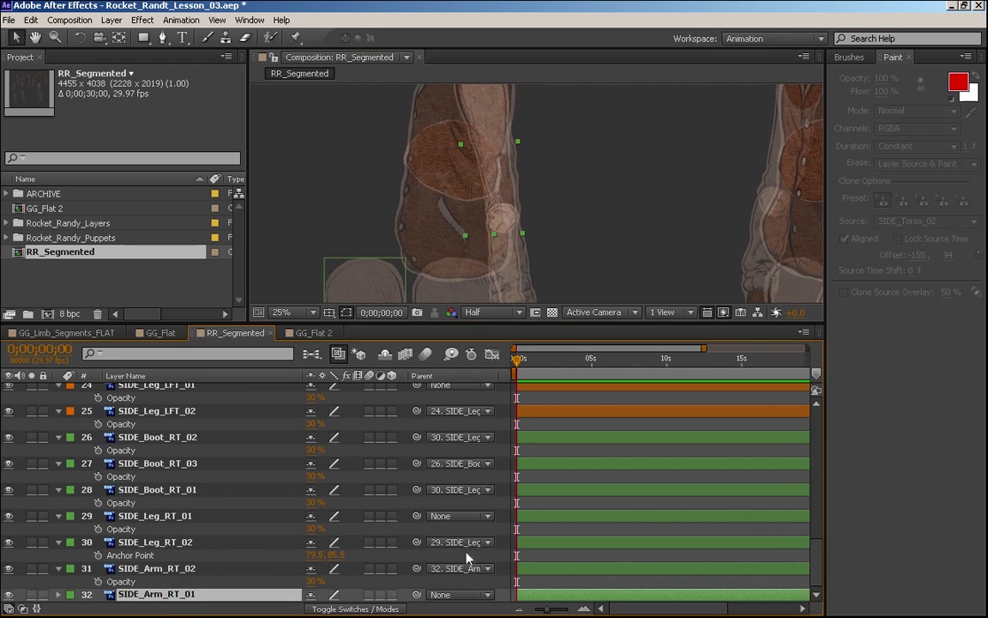
pyautogui.click(454, 594)
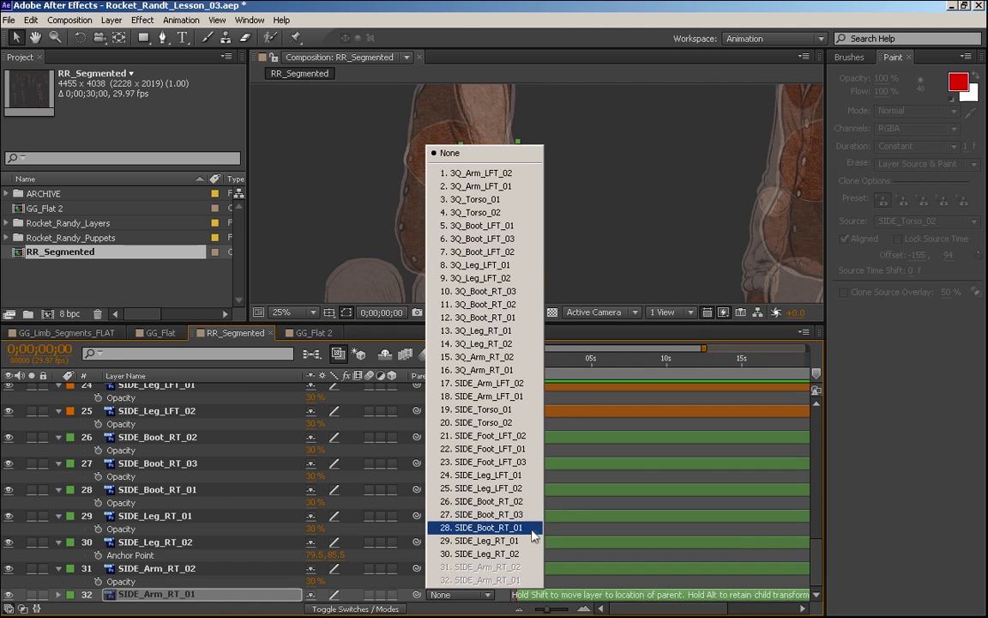
pyautogui.click(483, 409)
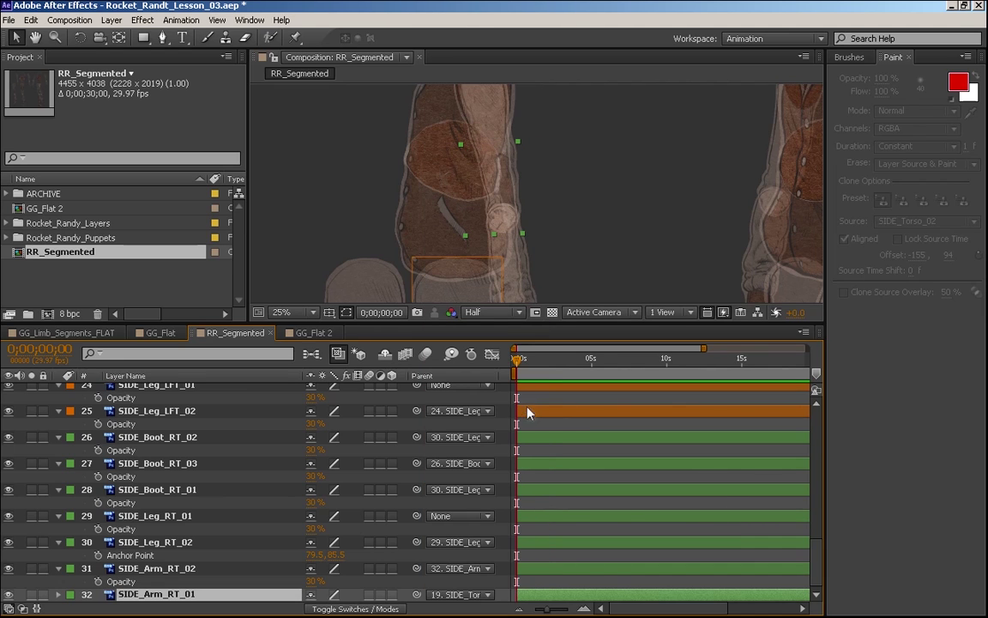
# Test the side view's torso and upper left arm joints by rotation, and undo the rotation.
pyautogui.moveTo(445, 107); pyautogui.dragTo(433, 203)
pyautogui.click(430, 188)
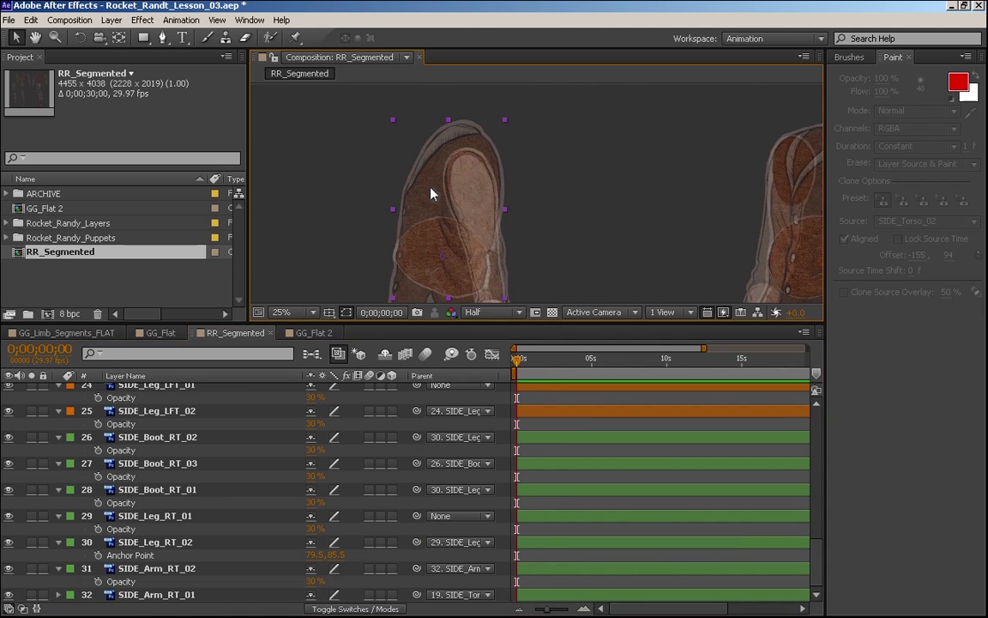
pyautogui.moveTo(579, 299); pyautogui.dragTo(584, 254)
pyautogui.moveTo(816, 556); pyautogui.dragTo(815, 503)
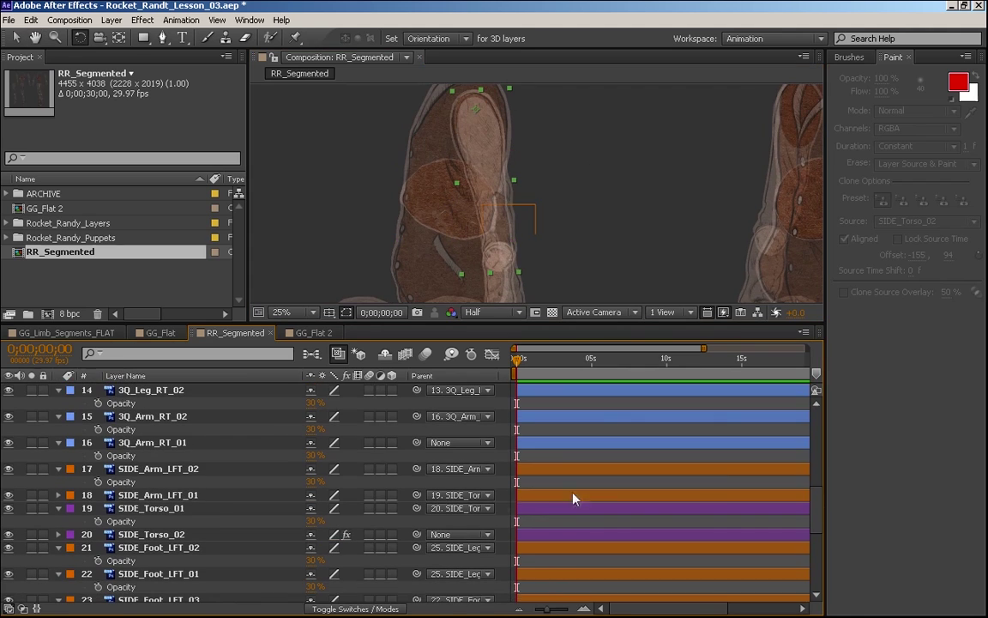
pyautogui.click(205, 497)
pyautogui.moveTo(492, 170); pyautogui.dragTo(492, 172)
pyautogui.hotkey('ctrl', 'z')
# Reselect SIDE_Torso_01 as the parent of SIDE_Arm_LFT_01, then test-rotate the upper torso and undo the rotation.
pyautogui.click(460, 495)
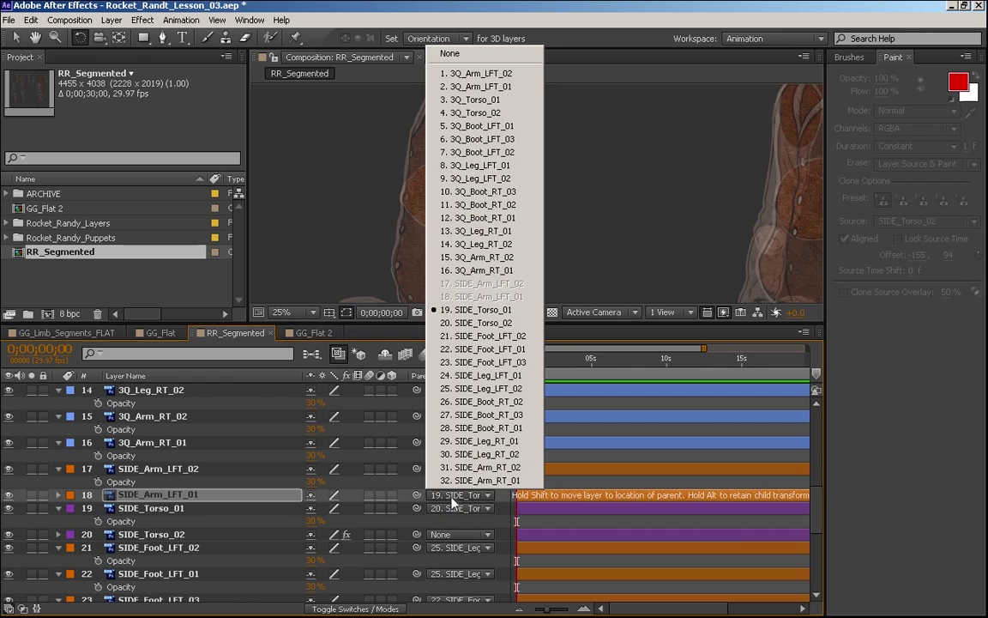
pyautogui.click(480, 310)
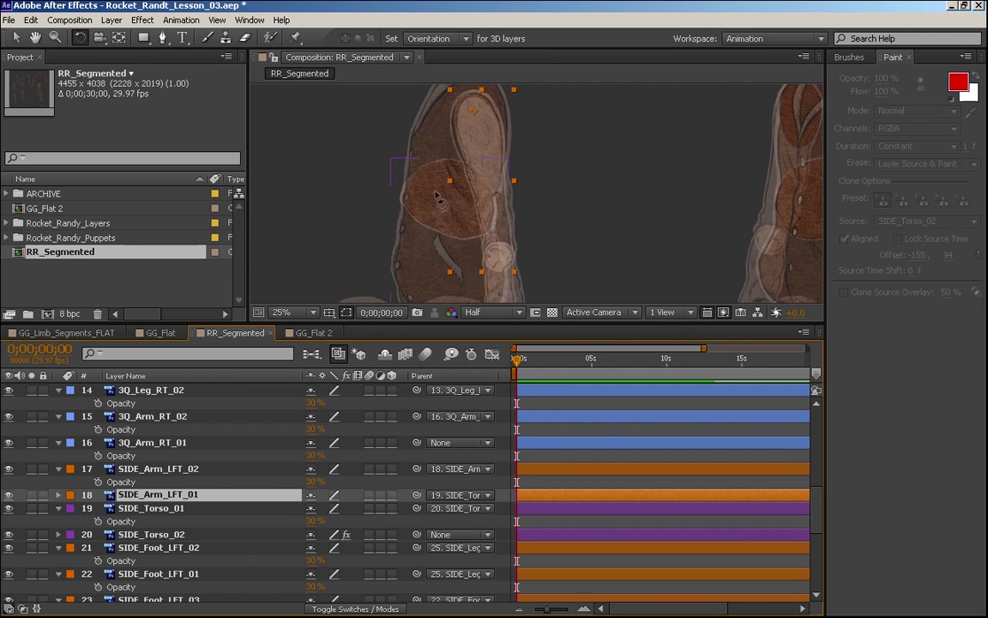
pyautogui.moveTo(400, 193); pyautogui.dragTo(524, 141)
pyautogui.hotkey('ctrl', 'z')
# Parent the three-quarter view's upper left arm, 3Q_Arm_LFT_01, to 3Q_Torso_01.
pyautogui.moveTo(809, 192); pyautogui.dragTo(456, 251)
pyautogui.click(471, 194)
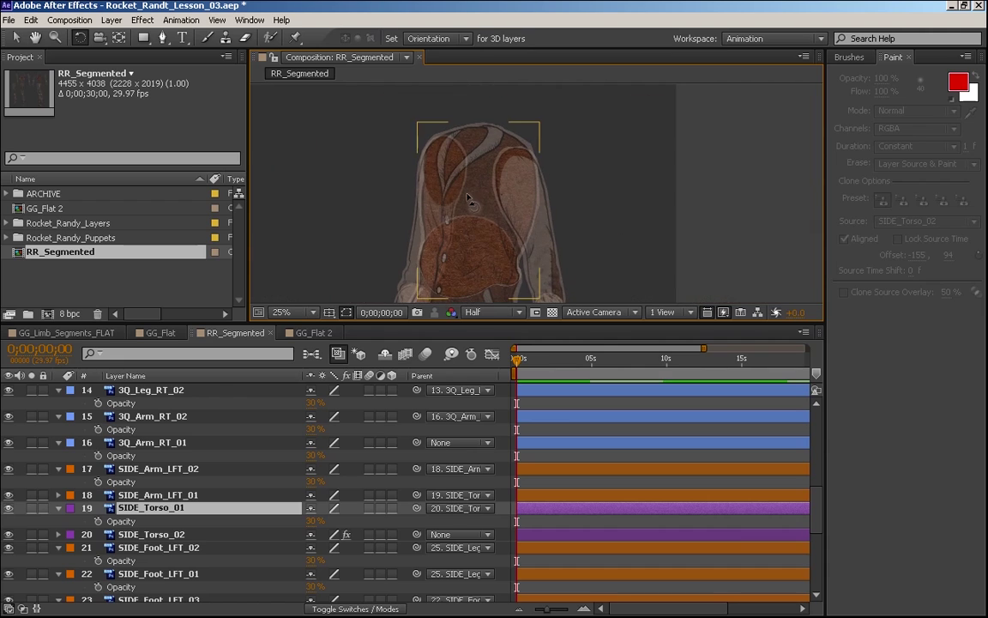
pyautogui.moveTo(537, 275); pyautogui.dragTo(484, 232)
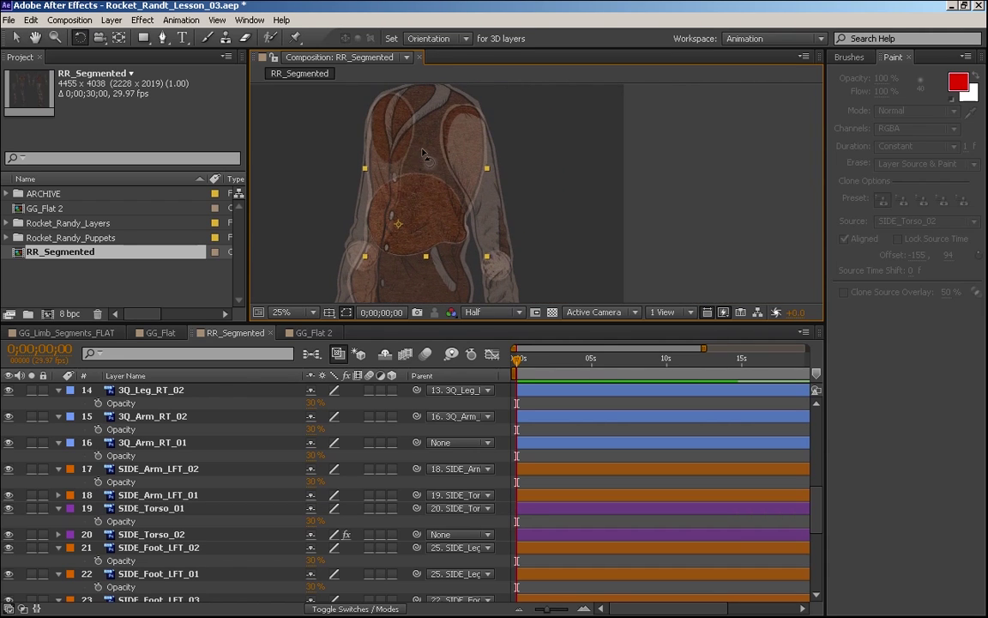
pyautogui.moveTo(417, 211); pyautogui.dragTo(506, 214)
pyautogui.scroll(6, 600, 446)
pyautogui.press('r')
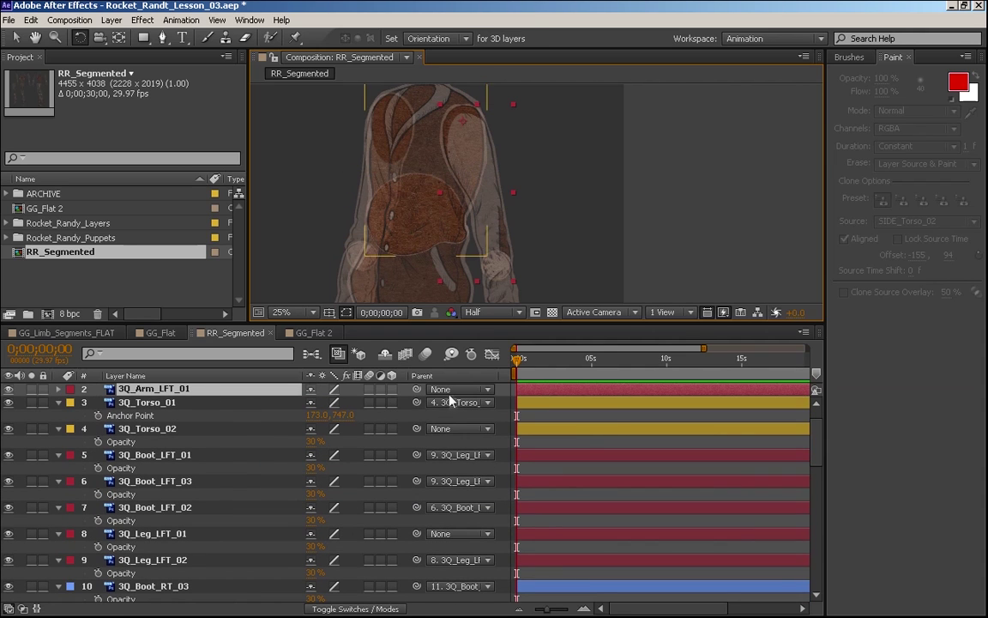
pyautogui.click(448, 390)
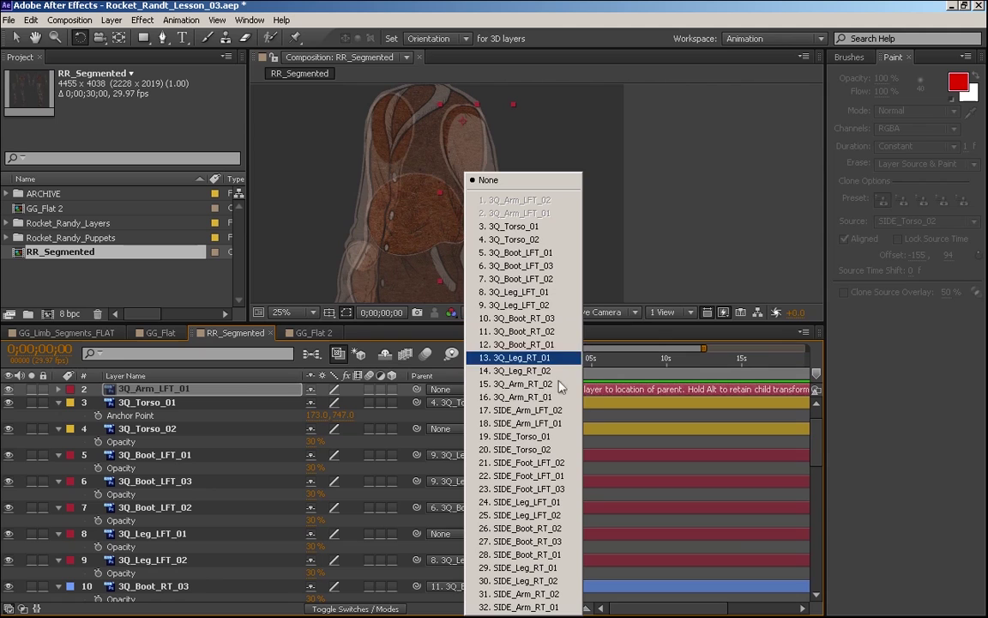
pyautogui.click(515, 225)
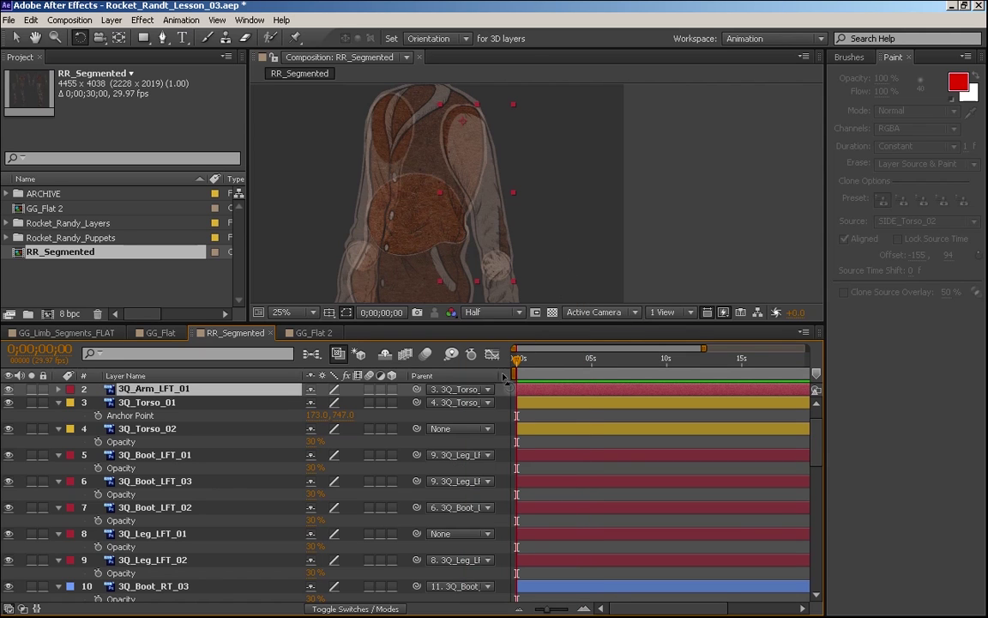
# Parent the three-quarter view's upper right arm, 3Q_Arm_RT_01, to 3Q_Torso_01.
pyautogui.scroll(-8, 819, 456)
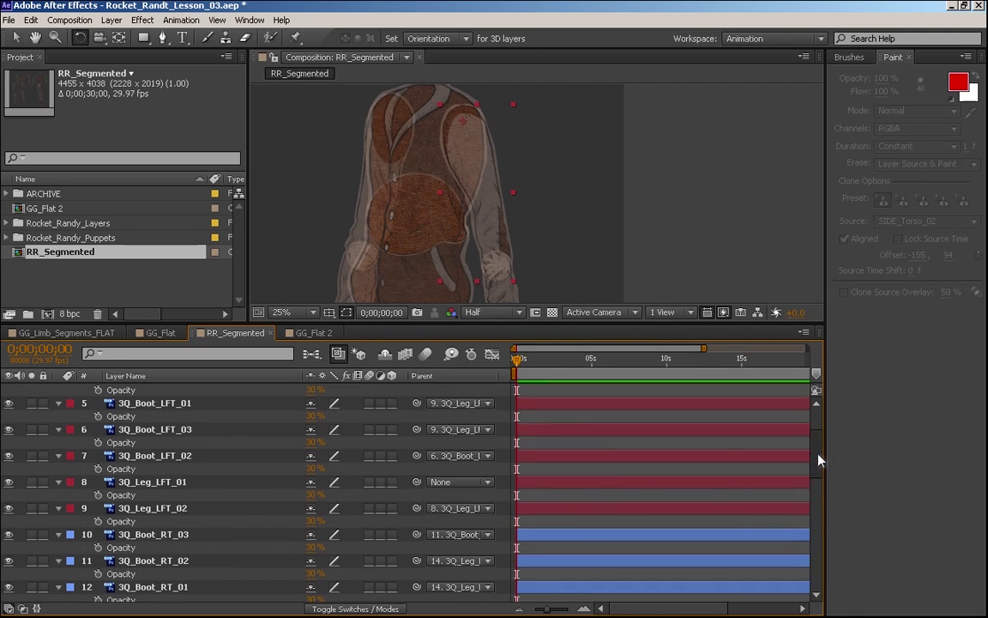
pyautogui.scroll(-2, 803, 523)
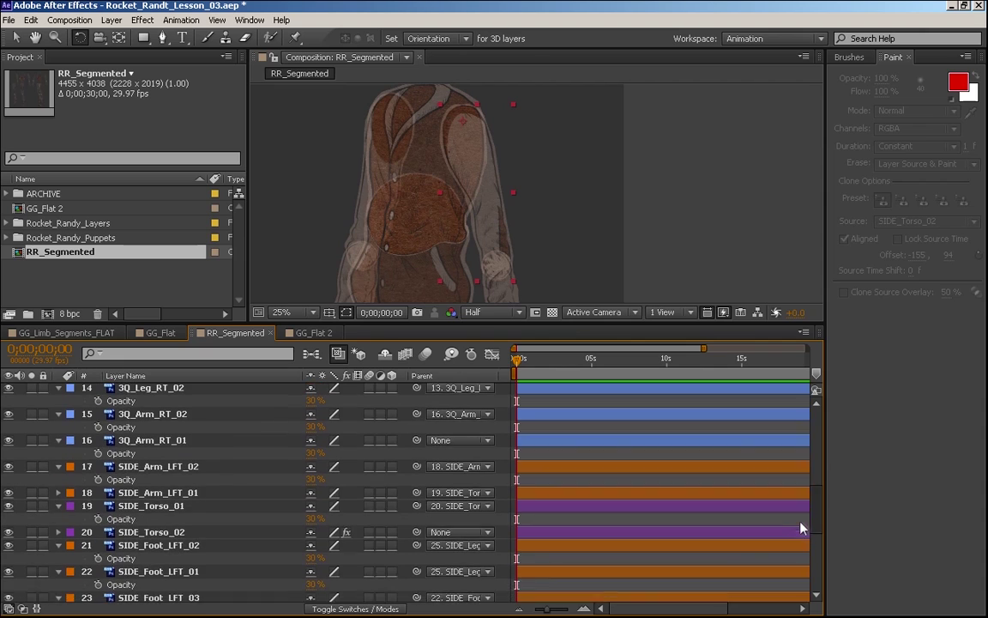
pyautogui.click(203, 464)
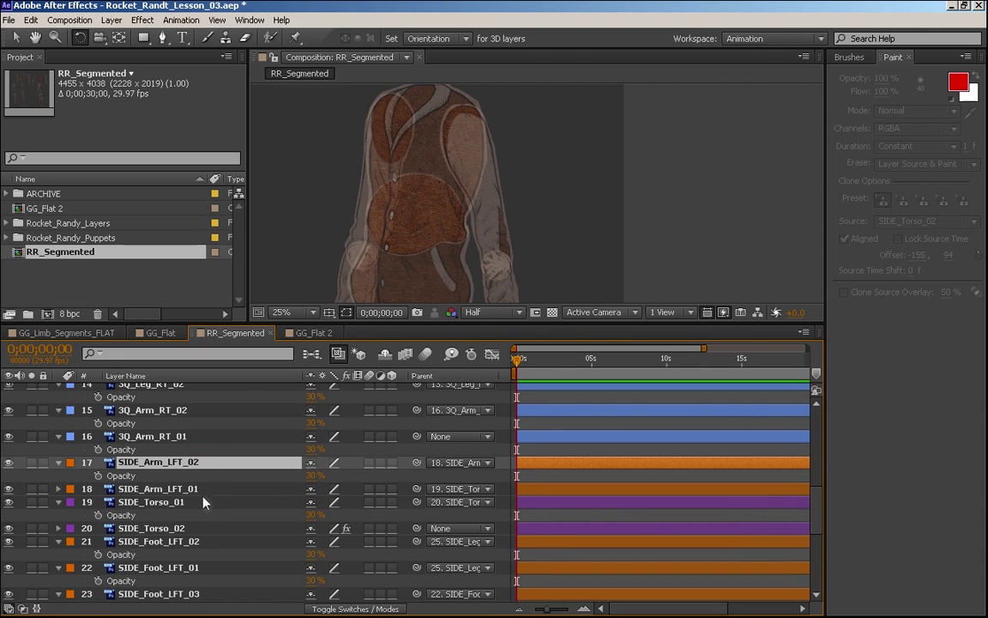
pyautogui.click(232, 488)
pyautogui.click(394, 437)
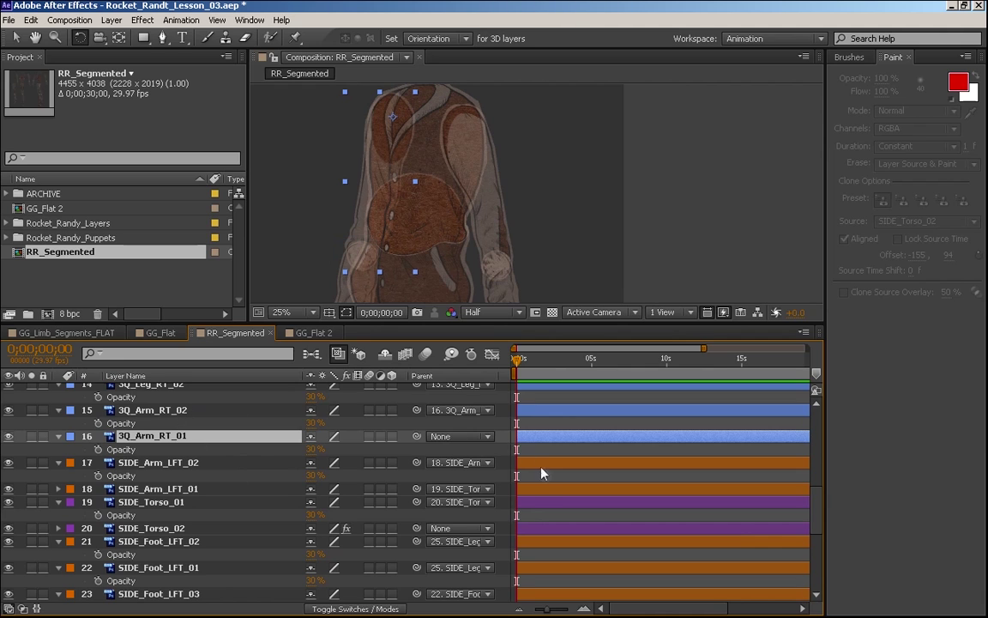
pyautogui.click(450, 438)
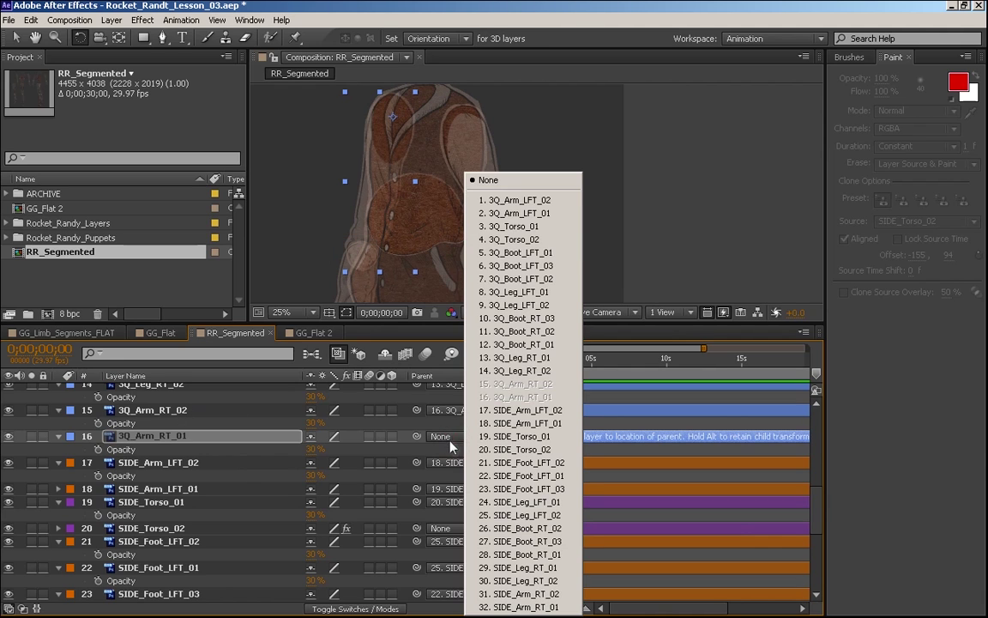
pyautogui.click(558, 226)
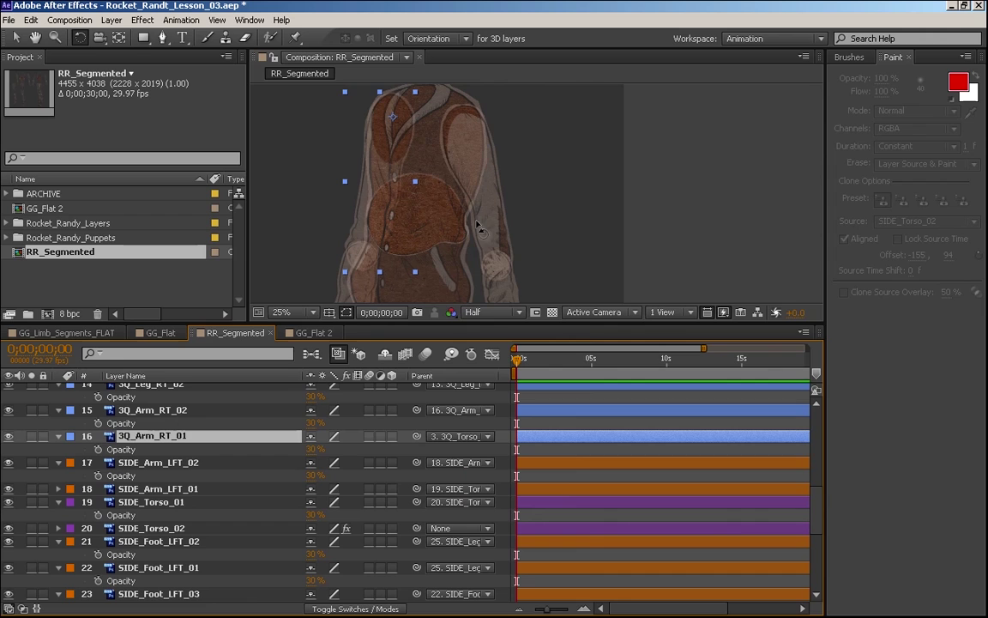
# Test-rotate 3Q_Torso_01 with both arms attached, and undo the rotation.
pyautogui.moveTo(388, 163); pyautogui.dragTo(495, 216)
pyautogui.click(500, 188)
pyautogui.hotkey('ctrl', 'z')
pyautogui.moveTo(507, 290); pyautogui.dragTo(484, 288)
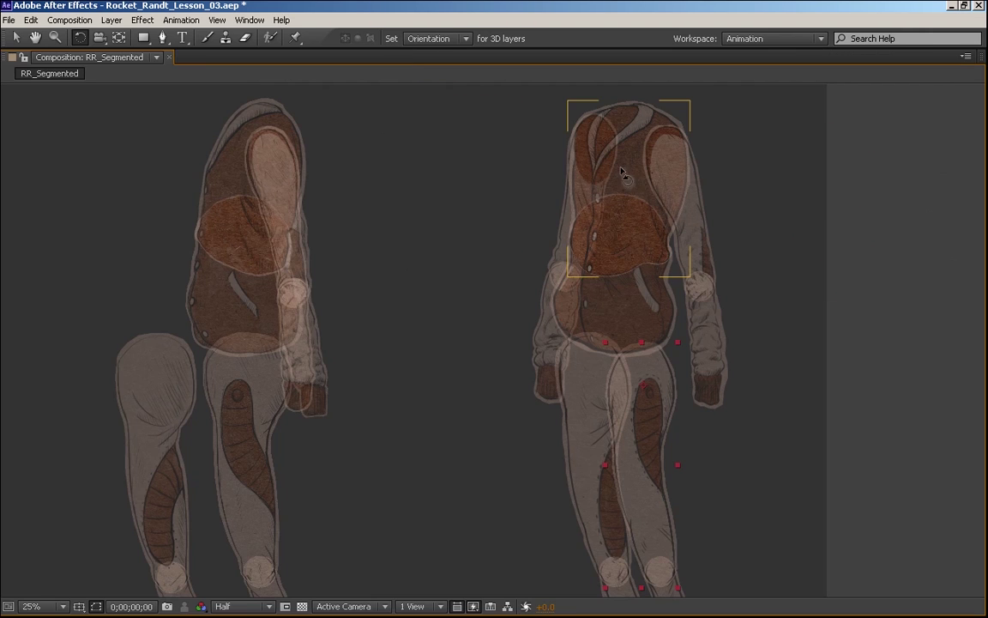
# Pre-compose the 3Q_Torso_01 layer as SEQ_3Q_Torso_01_COMP, leaving all attributes in RR_Segmented.
pyautogui.press('v')
pyautogui.click(625, 167)
pyautogui.press('space')
pyautogui.moveTo(582, 236); pyautogui.dragTo(352, 307)
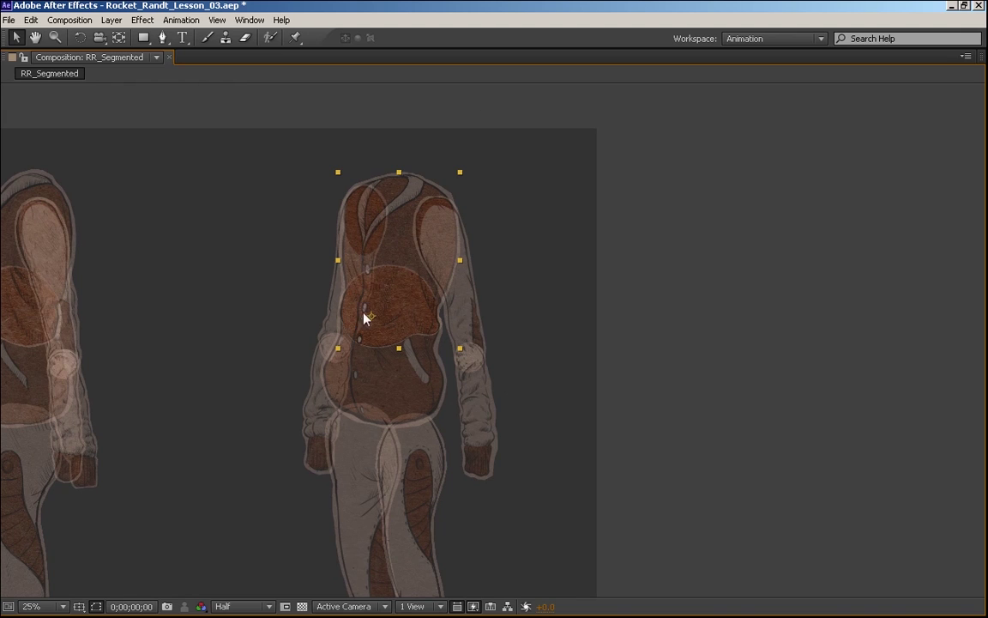
pyautogui.hotkey('ctrl', 'z')
pyautogui.moveTo(385, 306); pyautogui.dragTo(433, 197)
pyautogui.scroll(2, 312, 123)
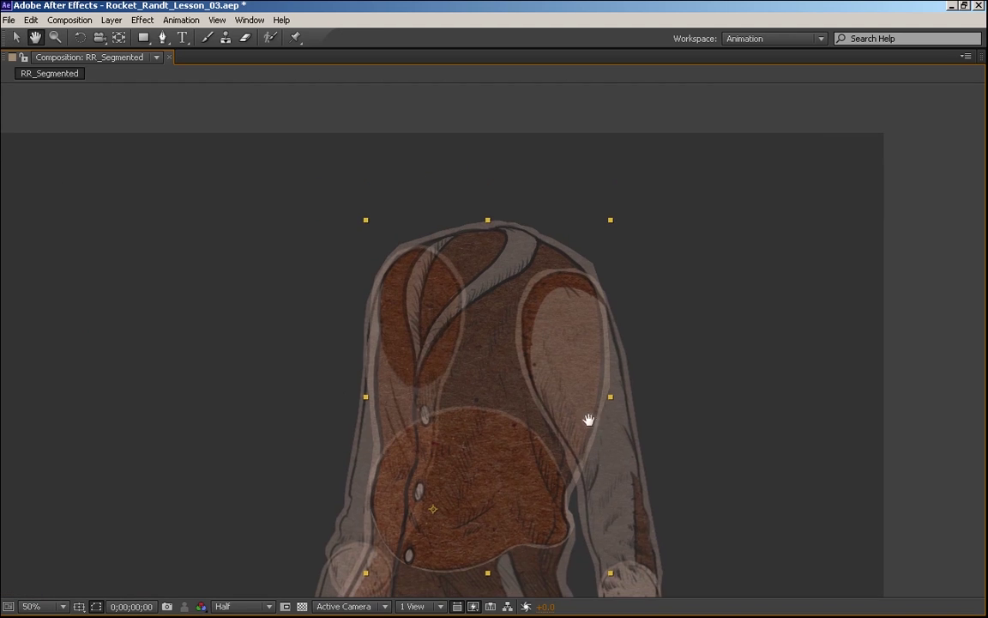
pyautogui.moveTo(571, 416); pyautogui.dragTo(567, 306)
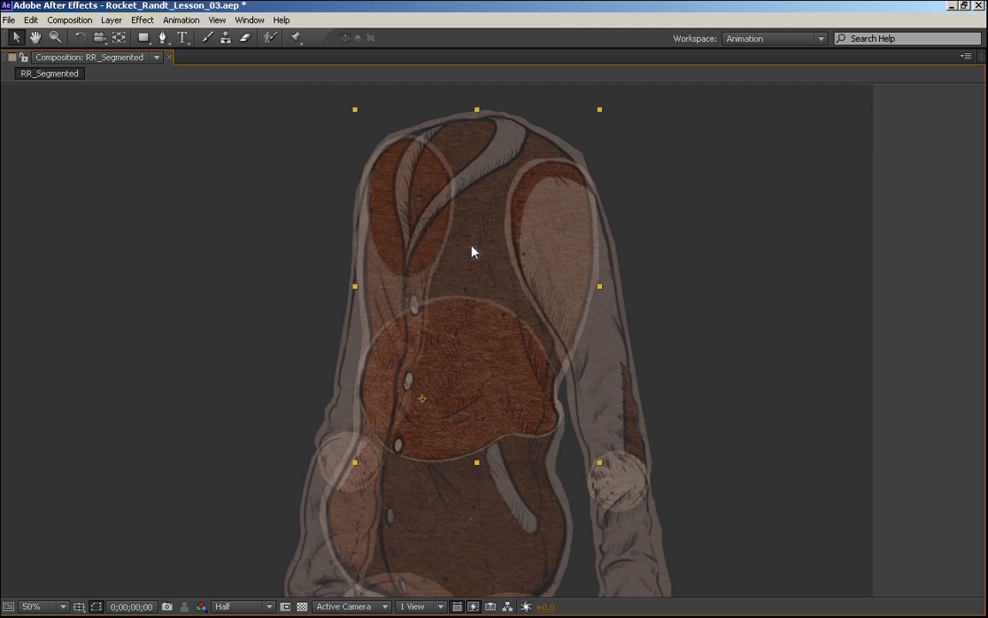
pyautogui.hotkey('ctrl', 'shift', 'c')
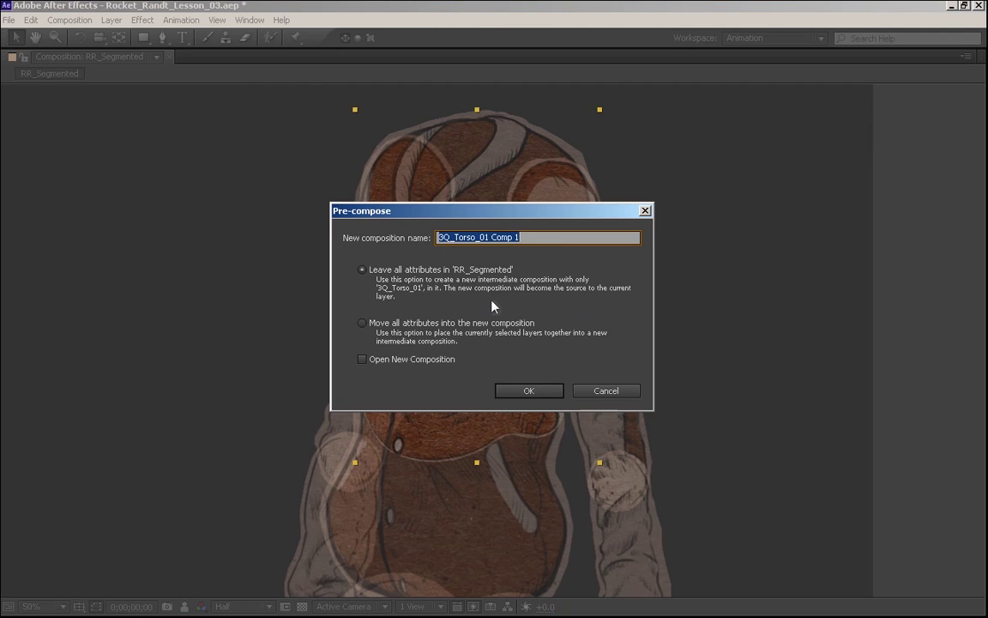
pyautogui.click(492, 238)
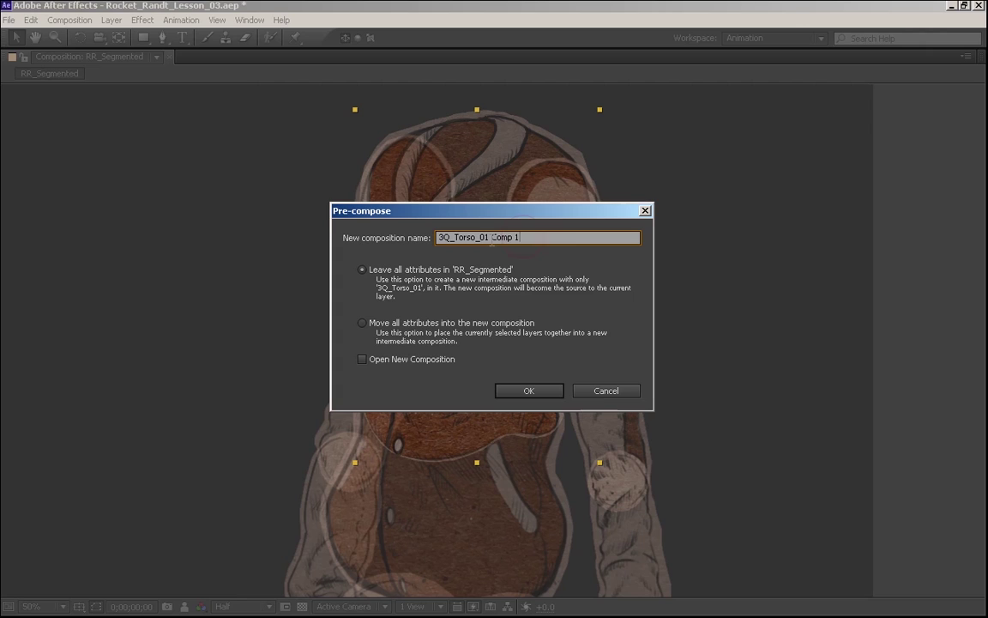
pyautogui.moveTo(491, 238); pyautogui.dragTo(629, 203)
pyautogui.press('BackSpace')
pyautogui.write('SEQ_')
pyautogui.moveTo(466, 210); pyautogui.dragTo(759, 202)
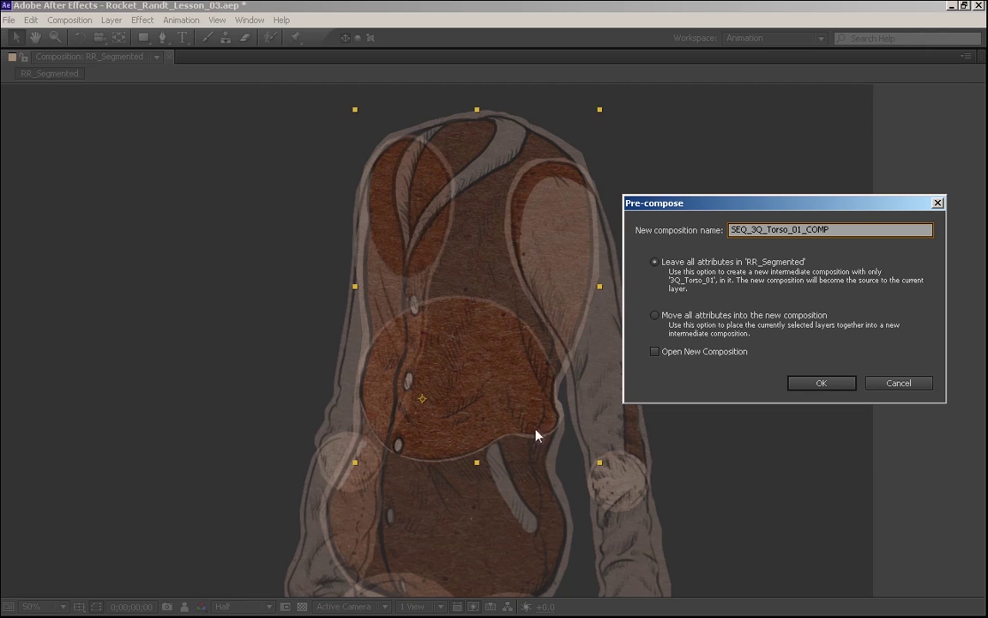
pyautogui.click(701, 317)
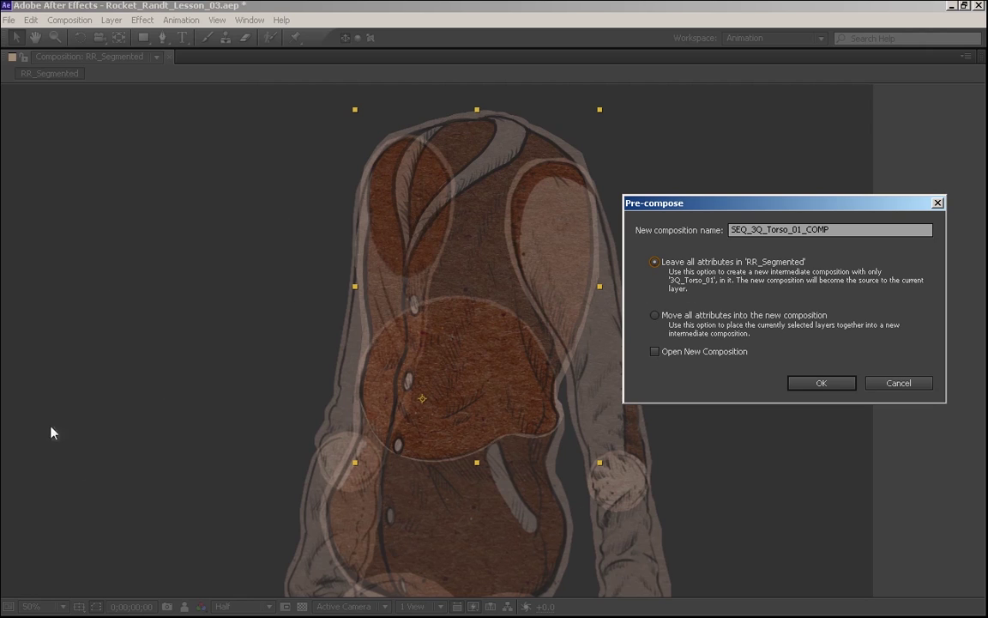
pyautogui.click(821, 383)
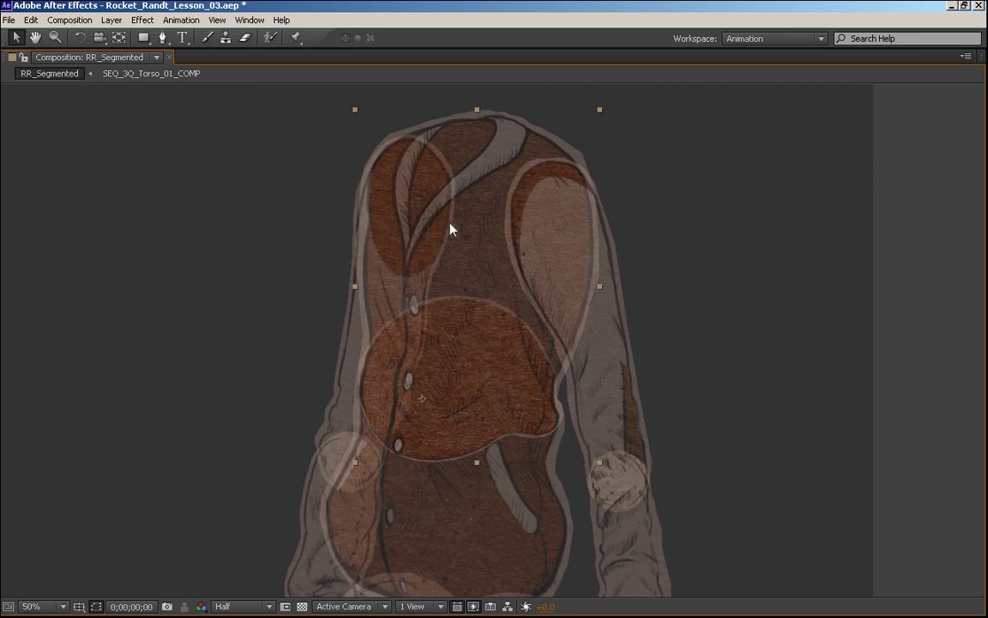
# Restore the full workspace layout and open the torso pre-composition from the 3Q_Torso_01 layer.
pyautogui.press('`')
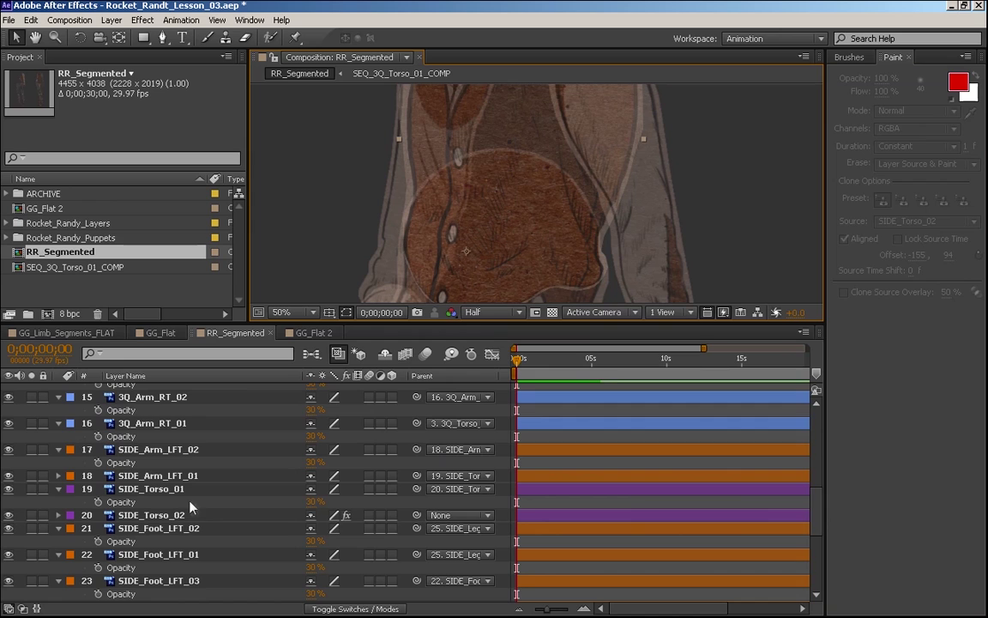
pyautogui.moveTo(820, 494); pyautogui.dragTo(817, 394)
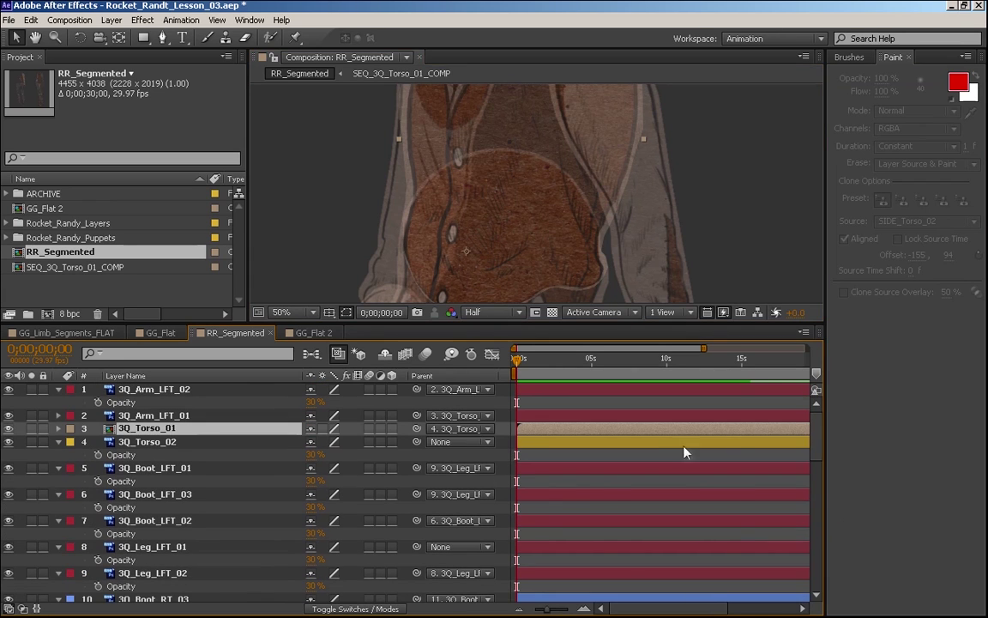
pyautogui.doubleClick(190, 431)
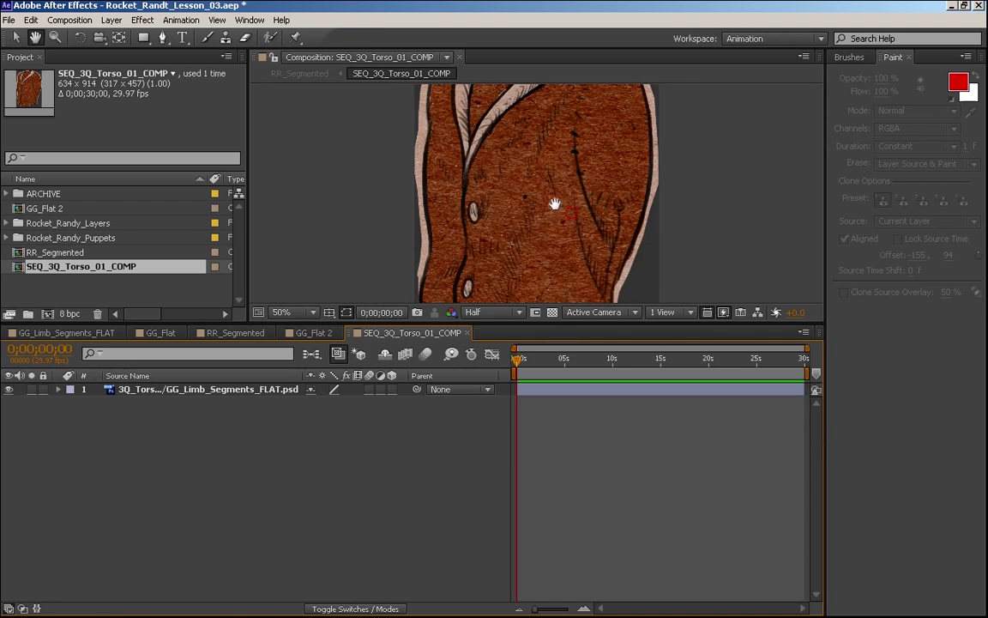
pyautogui.press('h')
pyautogui.moveTo(367, 267); pyautogui.dragTo(574, 285)
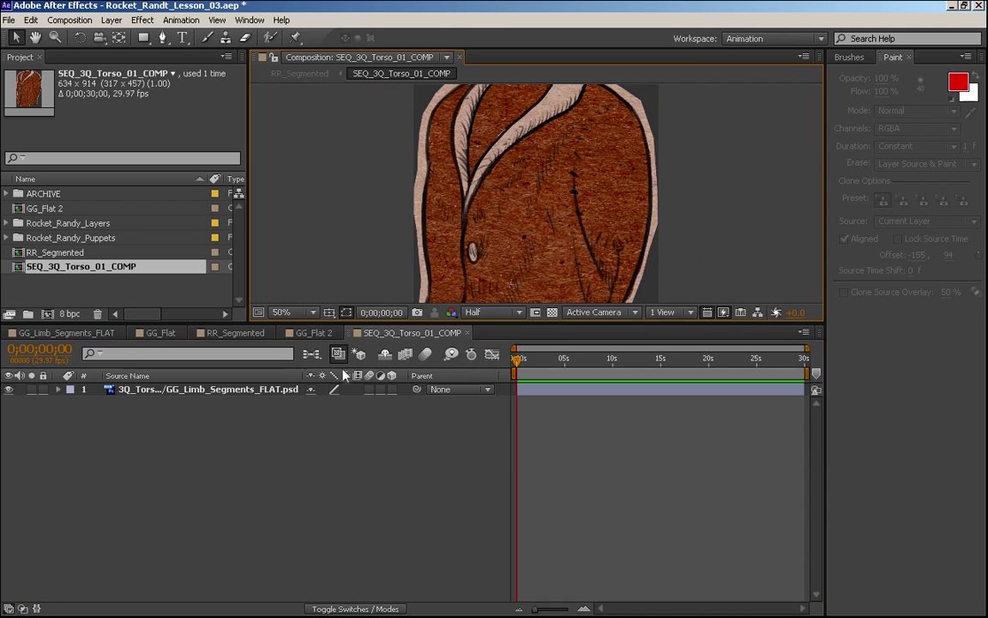
# Reorder the open timelines so RR_Segmented sits beside SEQ_3Q_Torso_01_COMP, and return to RR_Segmented.
pyautogui.click(314, 333)
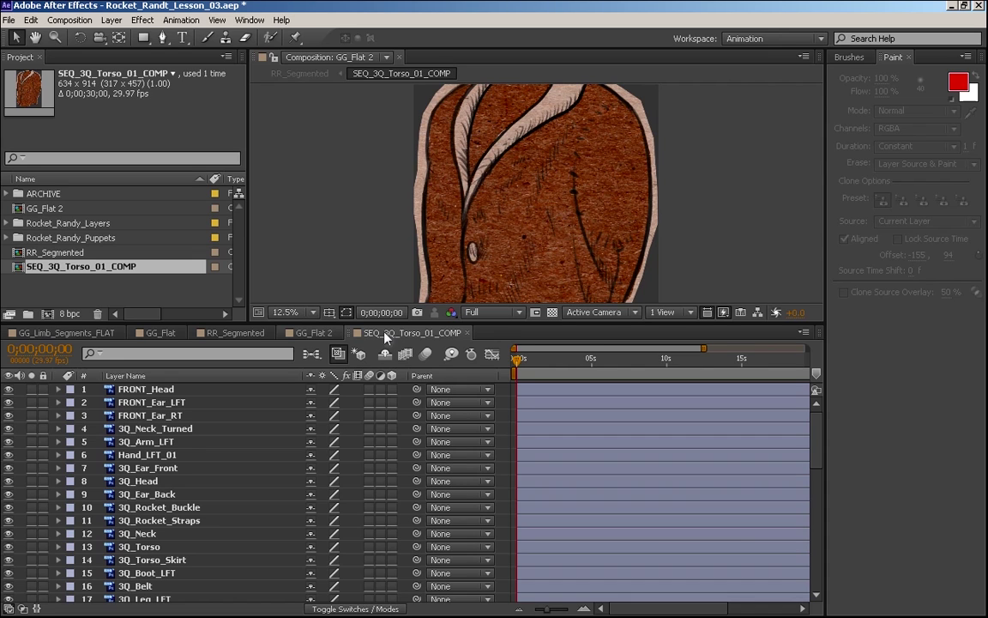
pyautogui.click(225, 335)
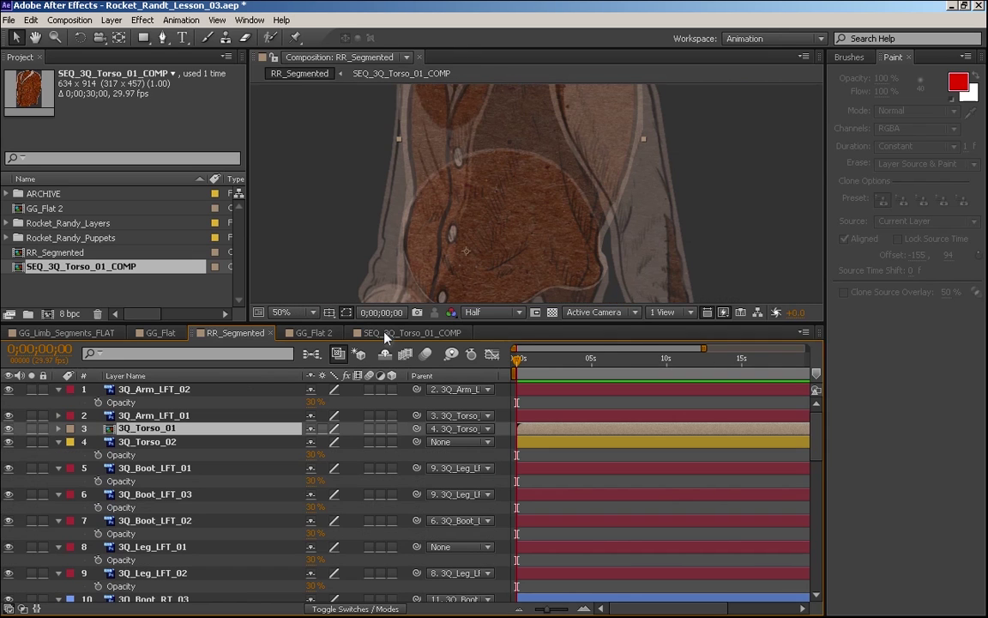
pyautogui.moveTo(220, 337); pyautogui.dragTo(307, 335)
pyautogui.click(409, 332)
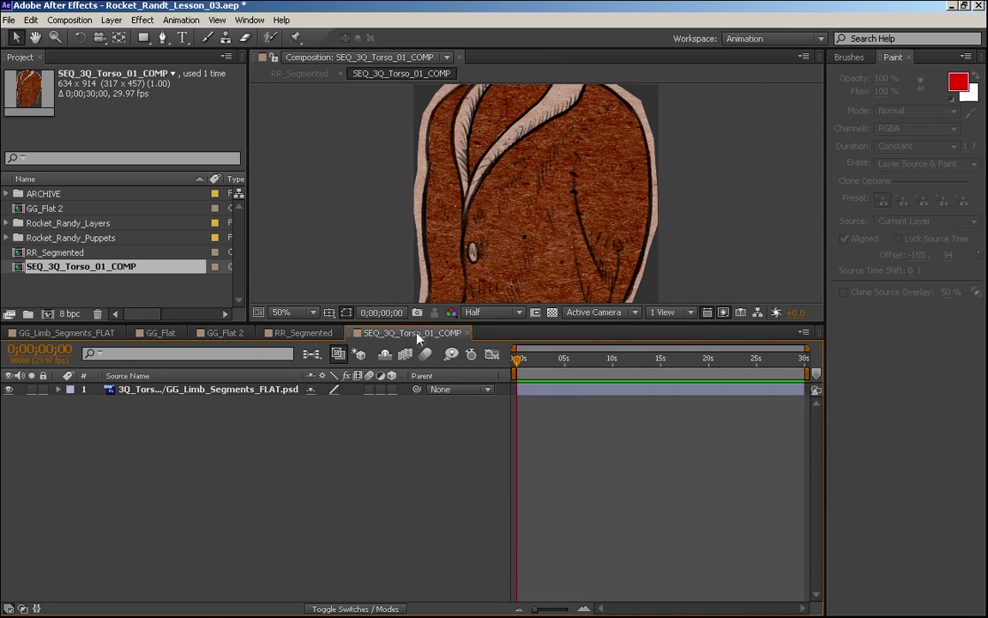
pyautogui.click(302, 334)
pyautogui.press('h')
pyautogui.moveTo(499, 155); pyautogui.dragTo(481, 266)
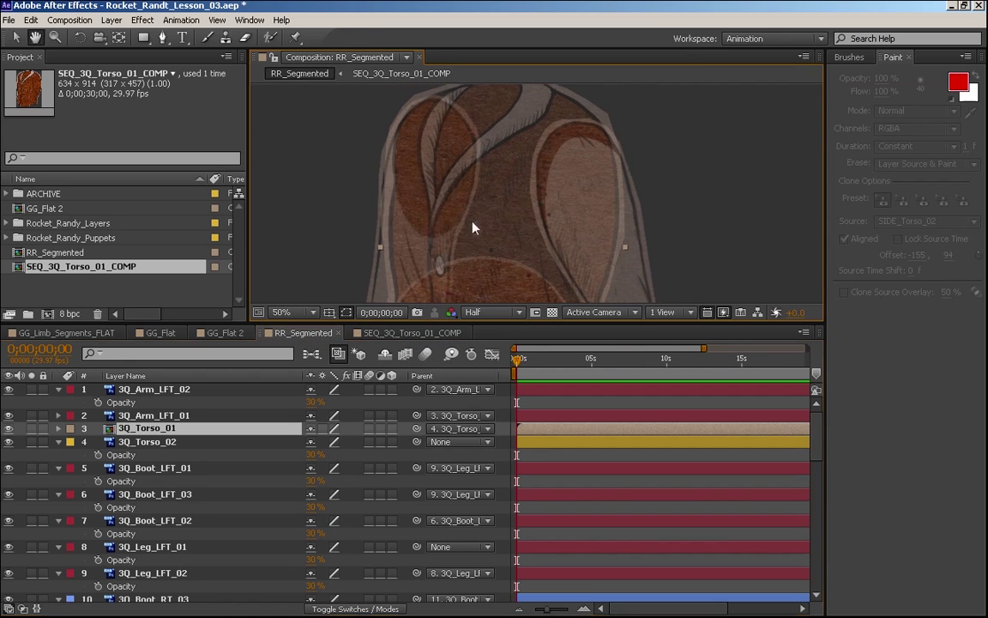
# Rename the SEQ_3Q_Torso_01_COMP composition in the project to SEQ_3Q_Torso_01_FRNT_COMP.
pyautogui.press('v')
pyautogui.click(112, 270)
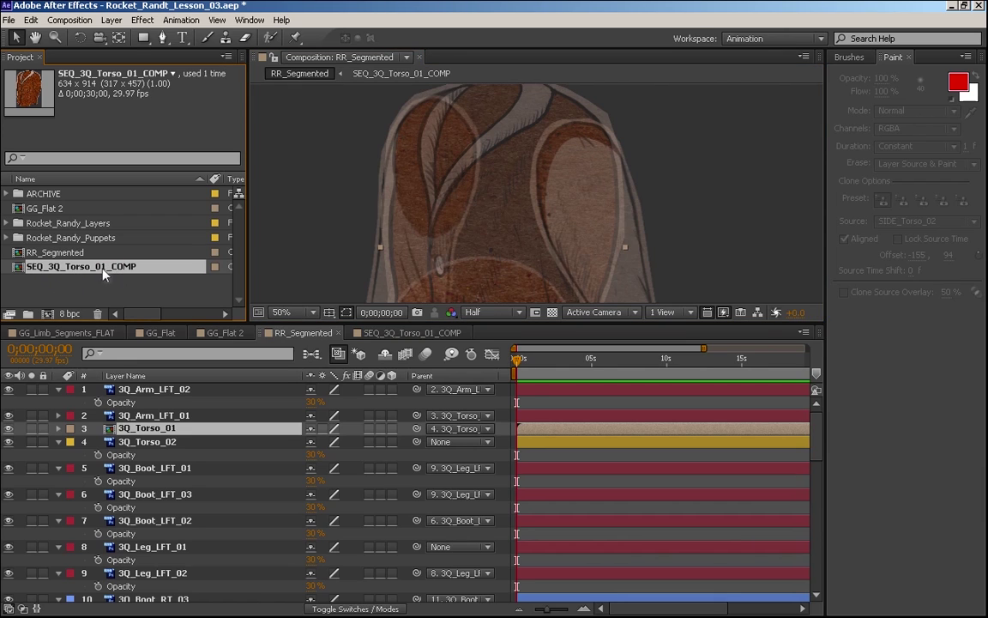
pyautogui.press('Return')
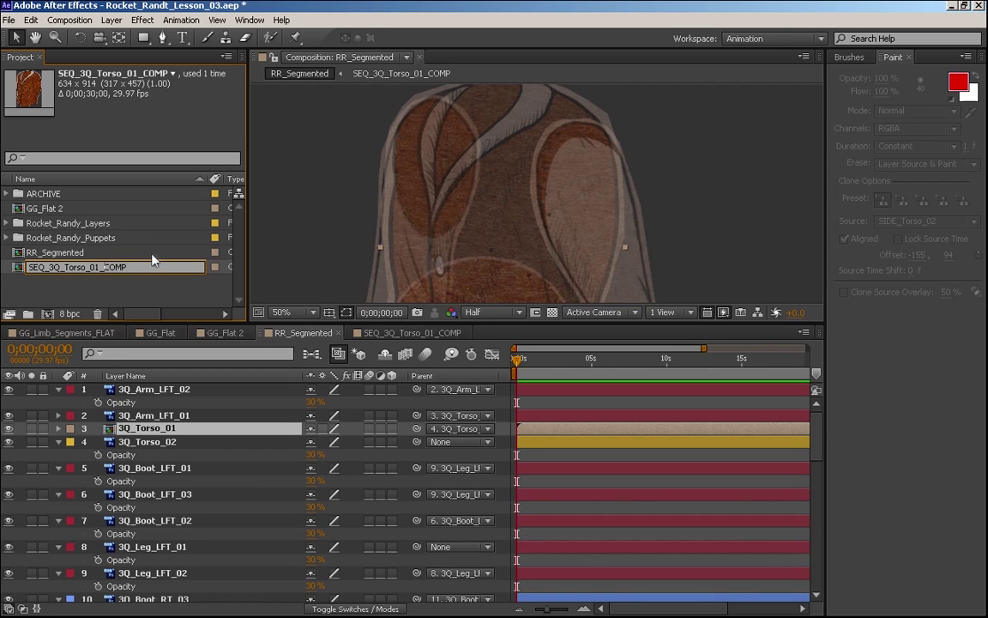
pyautogui.write('FRNT_')
pyautogui.press('Return')
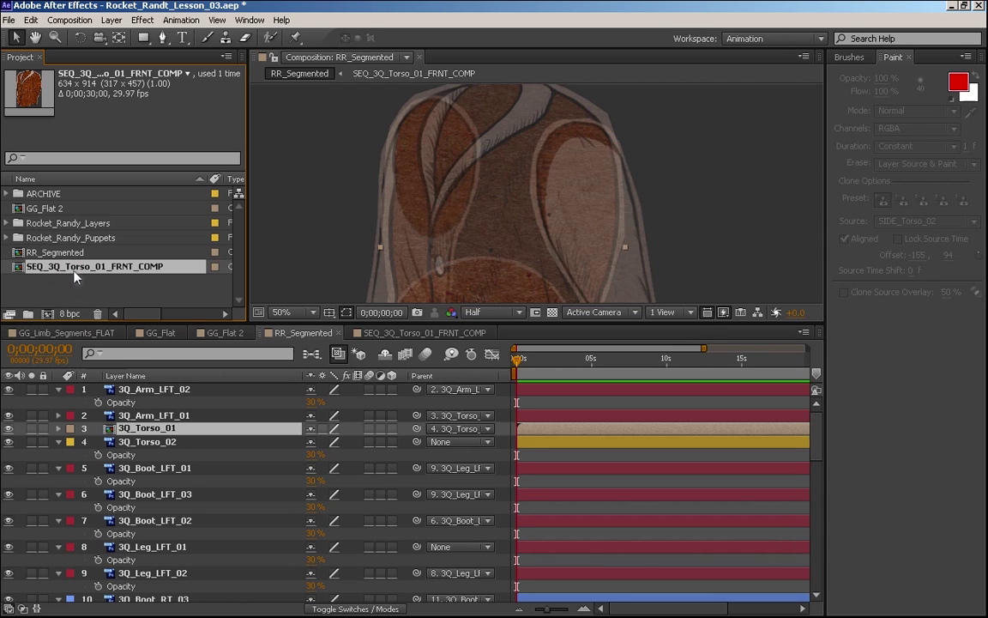
# Duplicate SEQ_3Q_Torso_01_FRNT_COMP and name the copy SEQ_3Q_Torso_01_BCK_COMP.
pyautogui.hotkey('ctrl', 'd')
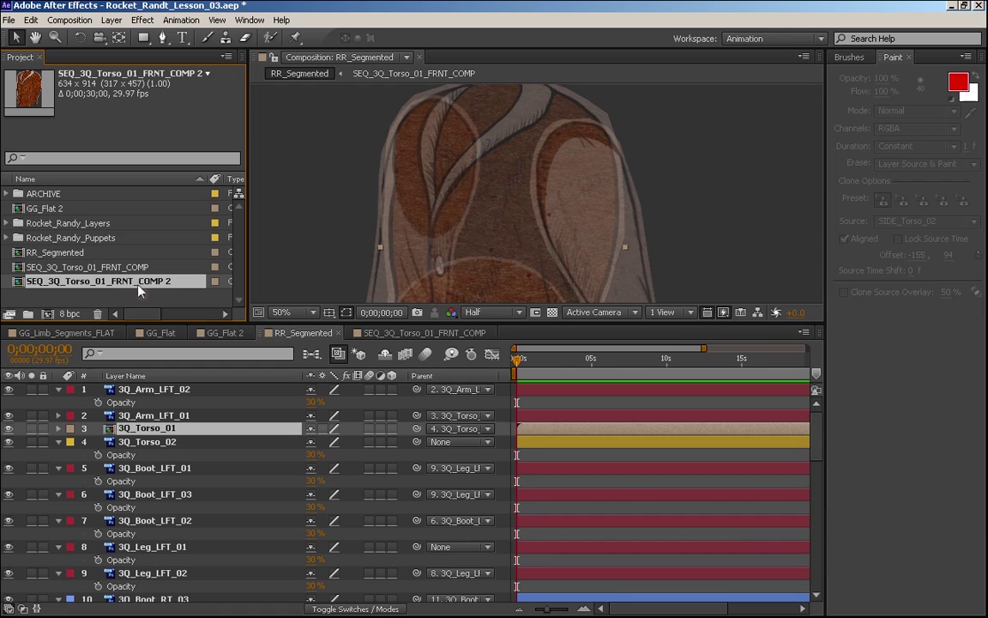
pyautogui.press('Return')
pyautogui.press('BackSpace')
pyautogui.press('BackSpace')
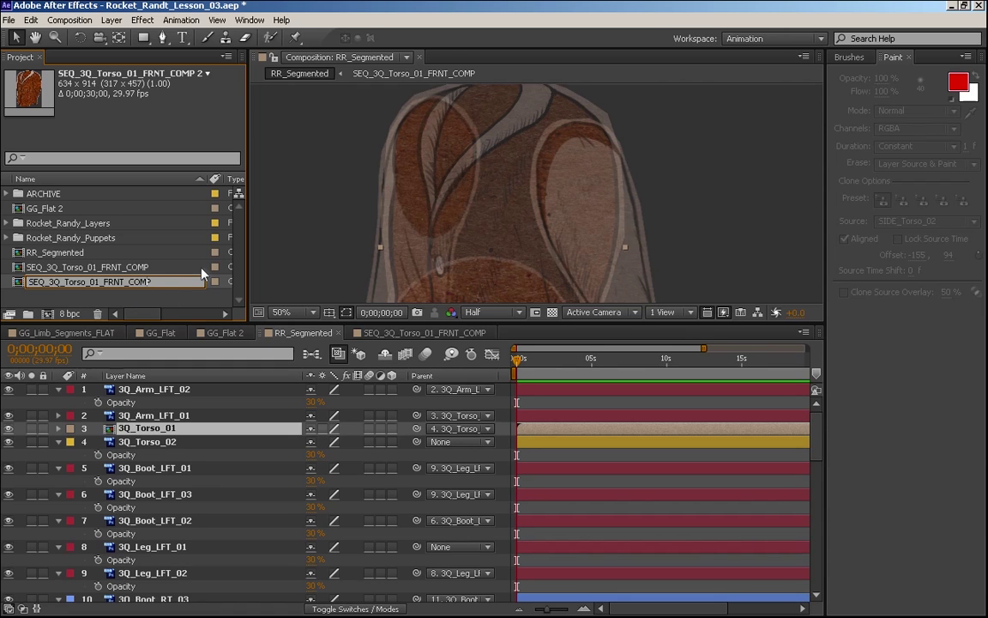
pyautogui.press('Left')
pyautogui.press('Left')
pyautogui.press('Left')
pyautogui.press('Left')
pyautogui.press('Left')
pyautogui.hotkey('shift', 'Left')
pyautogui.hotkey('shift', 'Left')
pyautogui.hotkey('shift', 'Left')
pyautogui.hotkey('shift', 'Left')
pyautogui.write('BCK')
pyautogui.press('Return')
# Open SEQ_3Q_Torso_01_FRNT_COMP and enlarge the composition viewer to show more of the torso.
pyautogui.doubleClick(34, 281)
pyautogui.press('space')
pyautogui.moveTo(541, 279); pyautogui.dragTo(556, 223)
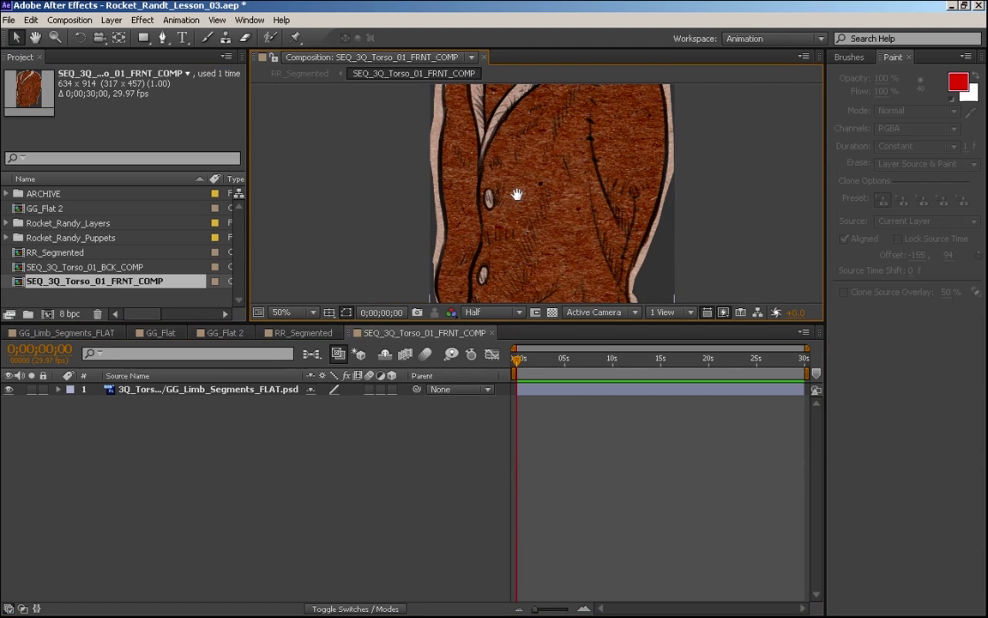
pyautogui.moveTo(611, 320); pyautogui.dragTo(593, 480)
pyautogui.press('space')
pyautogui.moveTo(598, 396); pyautogui.dragTo(587, 451)
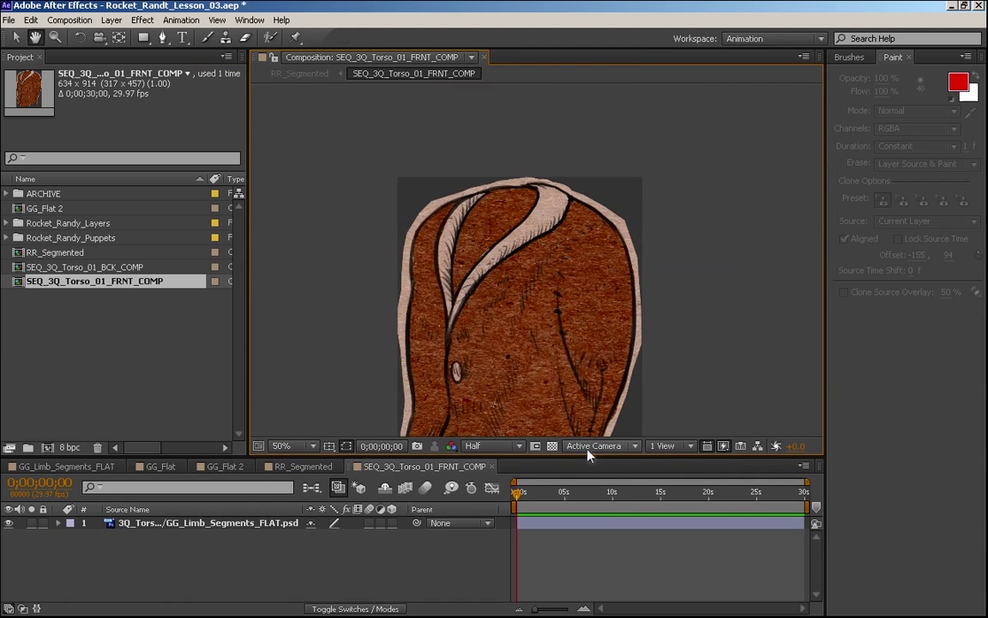
# Start a Pen tool mask on the torso layer at the collar's V point and trace up the wide lapel's lower inner edge.
pyautogui.press('.')
pyautogui.click(162, 37)
pyautogui.click(209, 523)
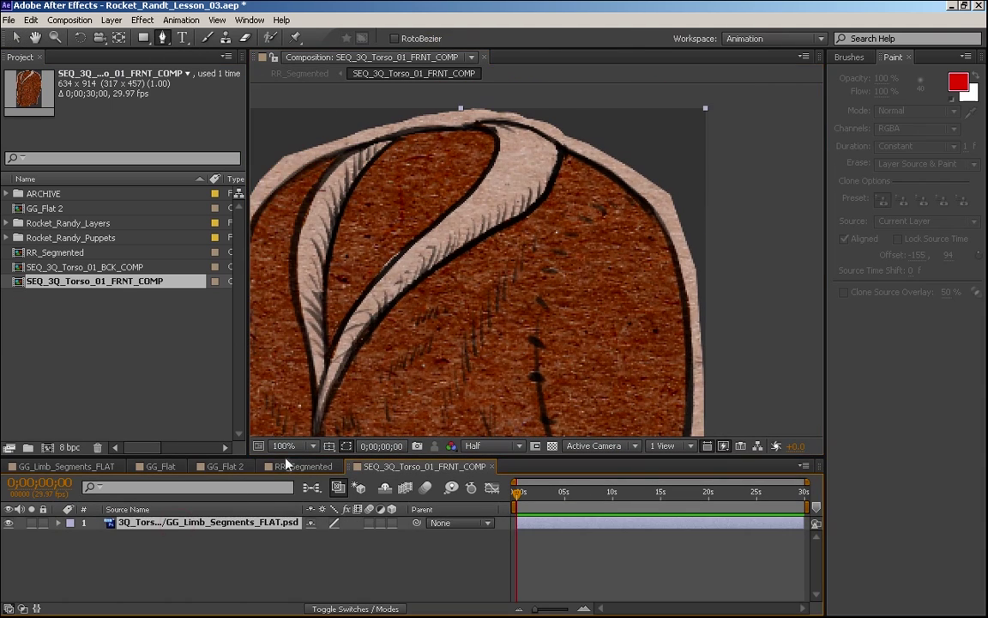
pyautogui.press('space')
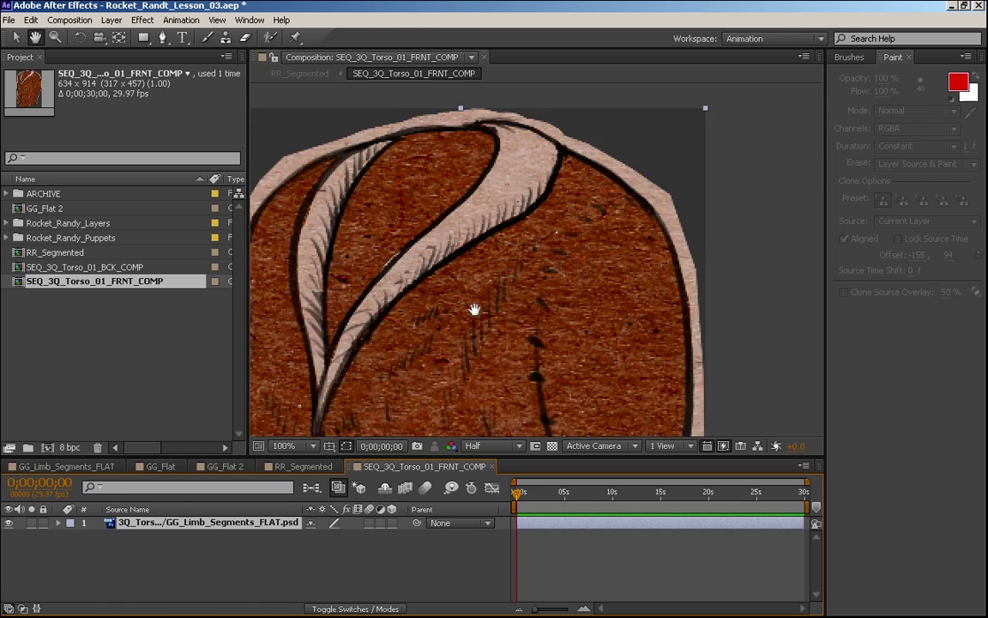
pyautogui.moveTo(401, 290); pyautogui.dragTo(464, 184)
pyautogui.press('space')
pyautogui.moveTo(450, 224); pyautogui.dragTo(418, 336)
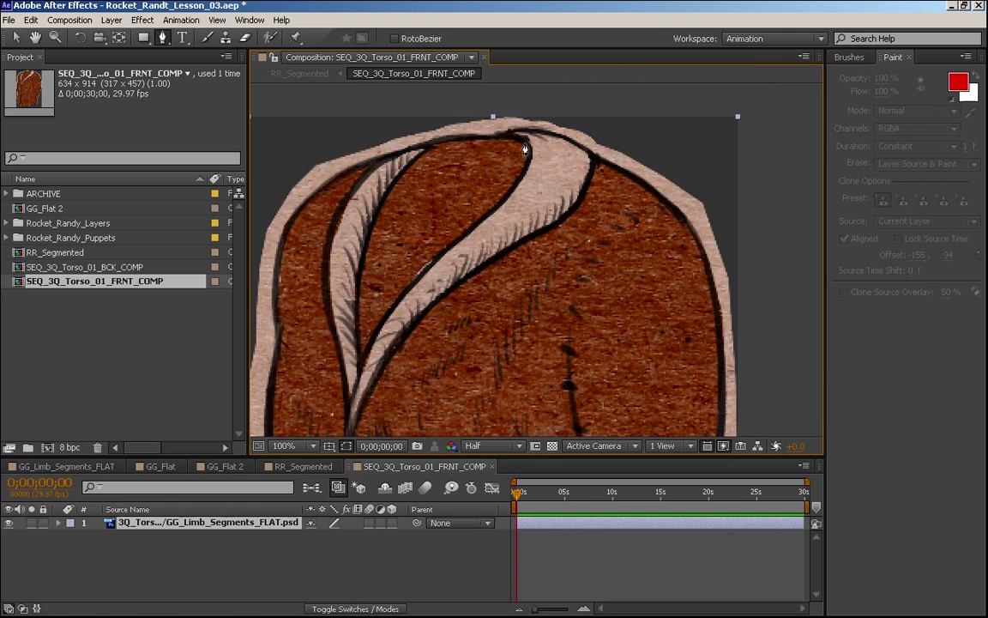
pyautogui.press('space')
pyautogui.moveTo(394, 415); pyautogui.dragTo(386, 379)
pyautogui.scroll(3, 415, 323)
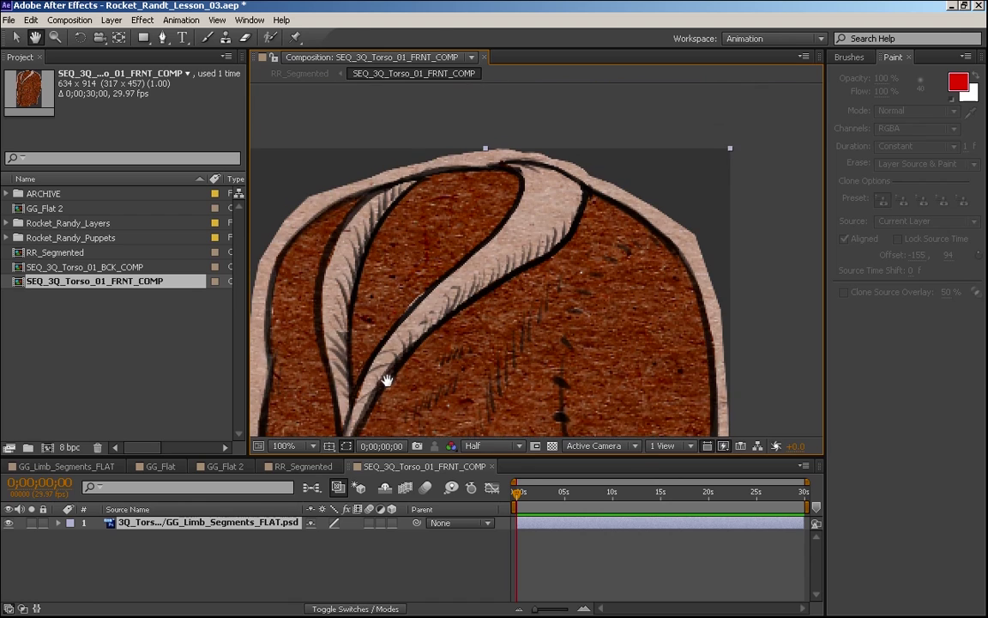
pyautogui.press('g')
pyautogui.moveTo(386, 306); pyautogui.dragTo(410, 217)
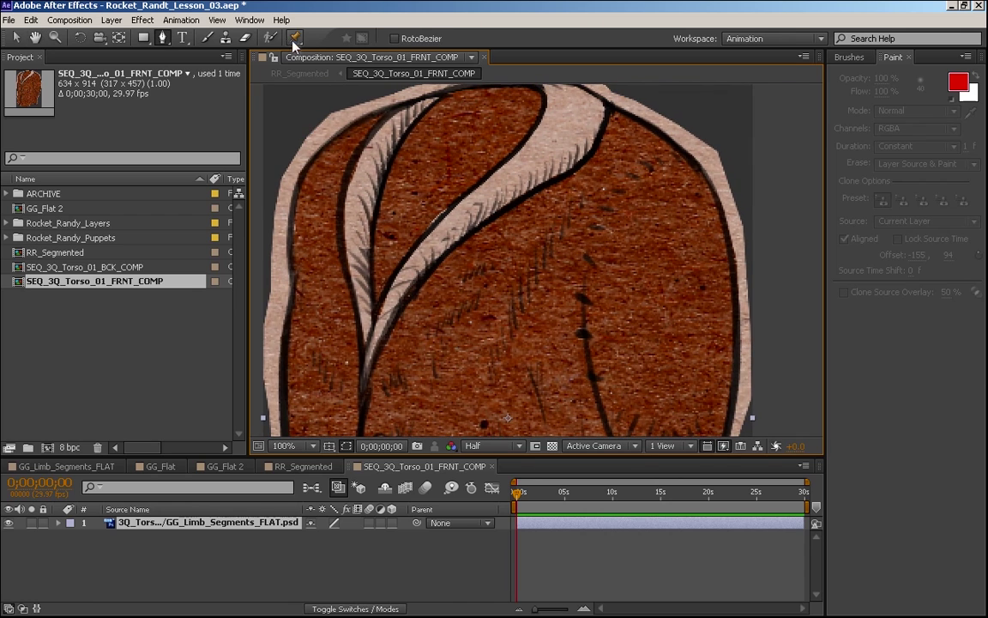
pyautogui.scroll(-2, 387, 326)
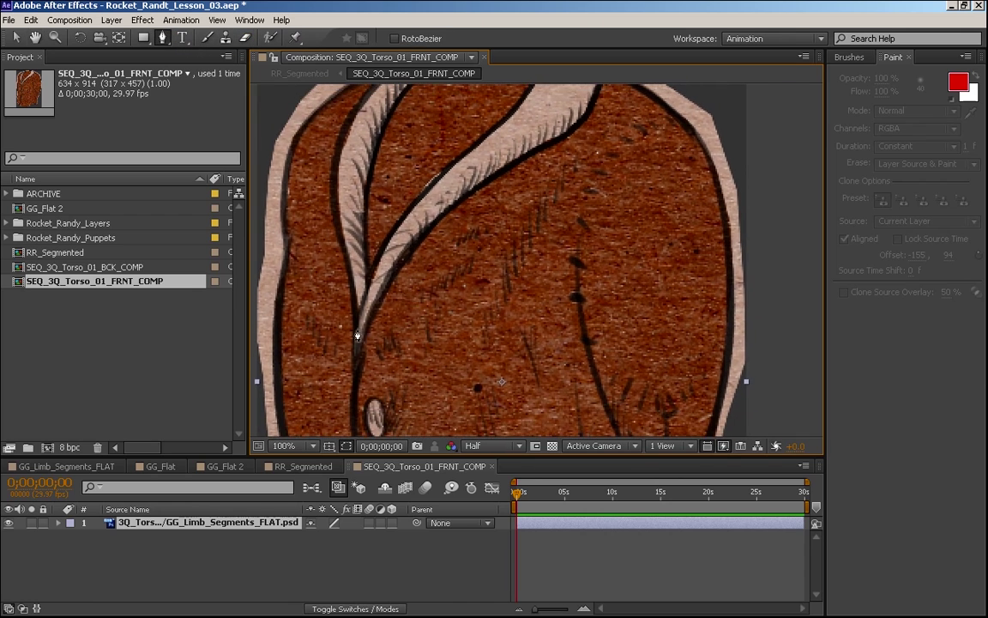
pyautogui.click(352, 343)
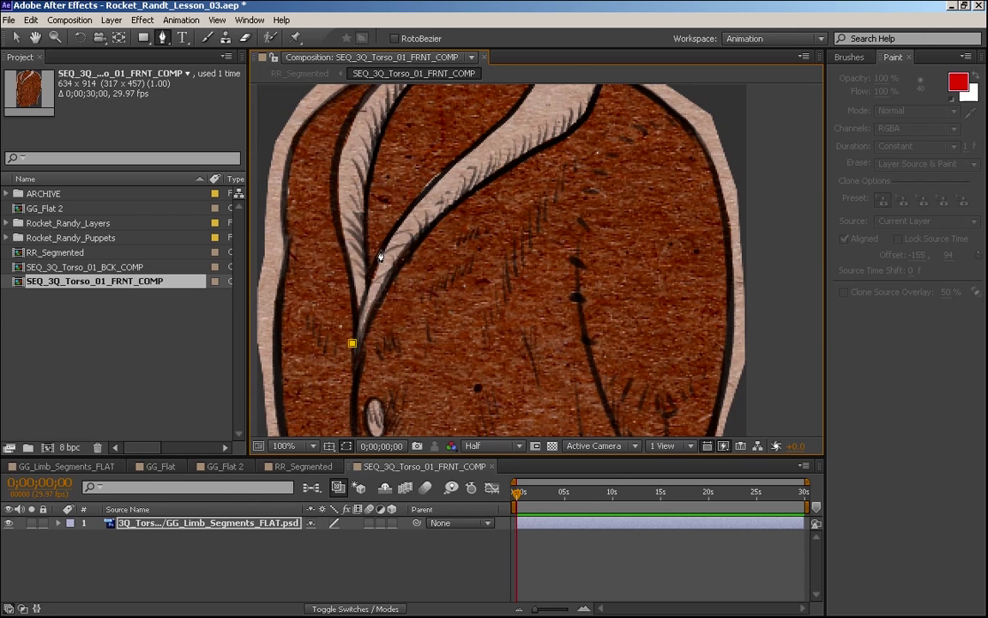
pyautogui.moveTo(381, 251); pyautogui.dragTo(405, 212)
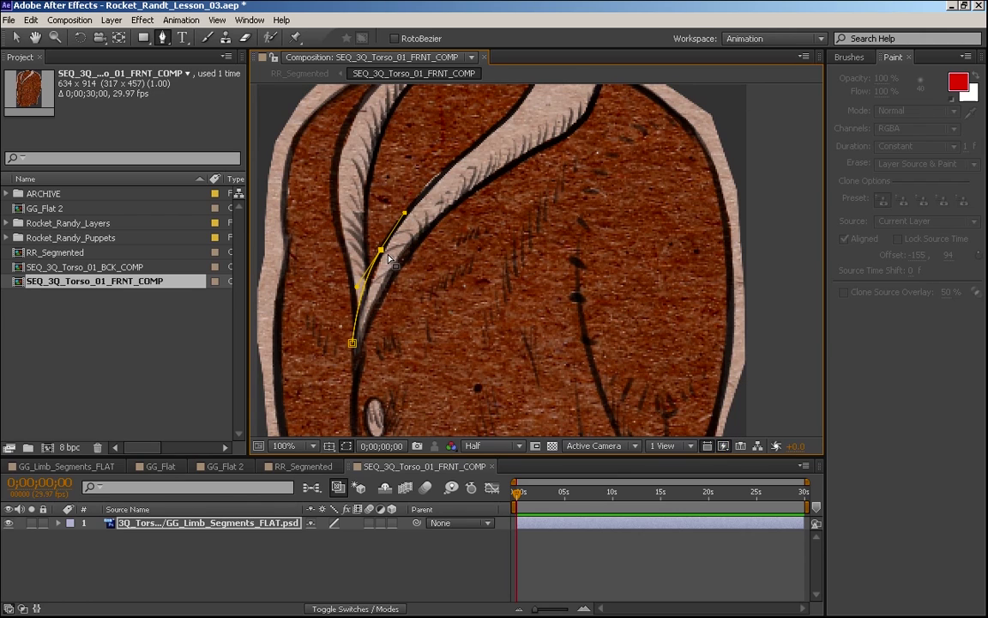
pyautogui.hotkey('ctrl', 'z')
pyautogui.moveTo(378, 251); pyautogui.dragTo(395, 223)
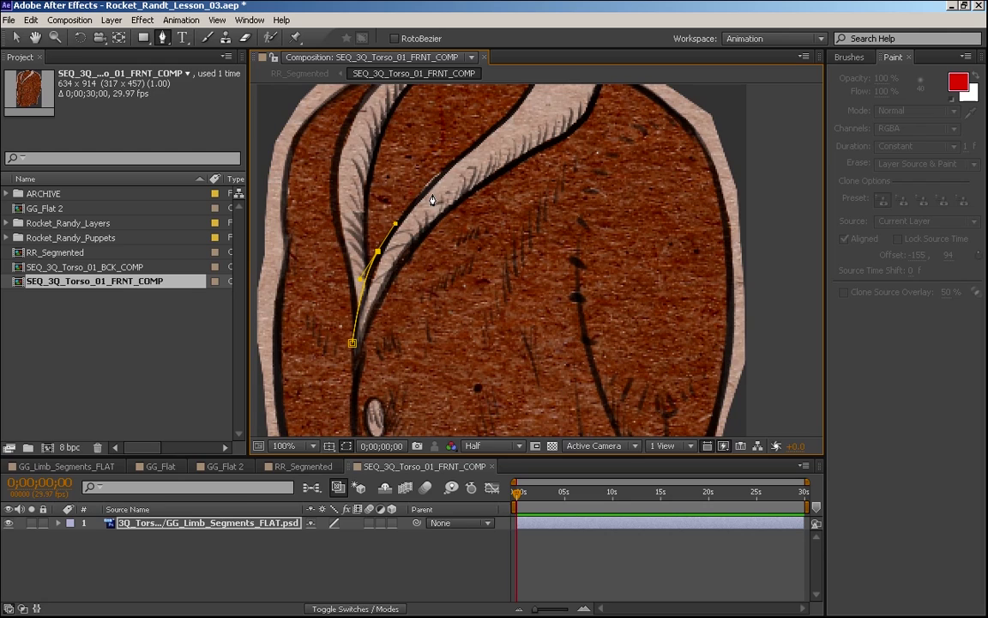
pyautogui.moveTo(445, 163); pyautogui.dragTo(466, 150)
# Continue the torso mask up the wide lapel's inner edge from its lower part to the bend near the collar.
pyautogui.press('space')
pyautogui.moveTo(520, 121); pyautogui.dragTo(417, 214)
pyautogui.scroll(1, 417, 214)
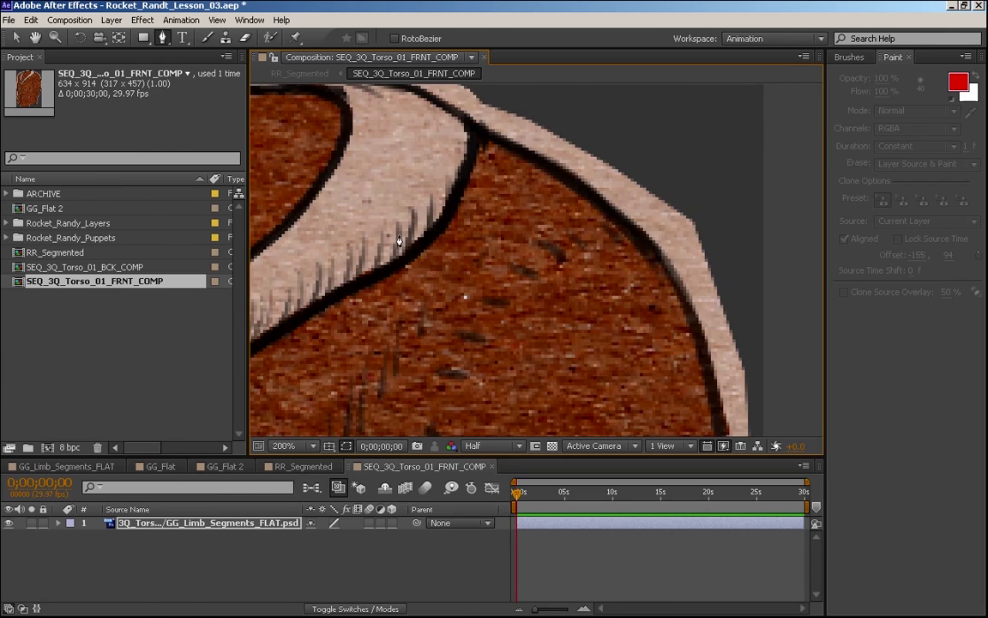
pyautogui.press('`')
pyautogui.press('space')
pyautogui.moveTo(123, 587); pyautogui.dragTo(295, 433)
pyautogui.press('space')
pyautogui.moveTo(407, 161); pyautogui.dragTo(386, 213)
pyautogui.press('space')
pyautogui.moveTo(476, 169); pyautogui.dragTo(448, 264)
pyautogui.moveTo(395, 207); pyautogui.dragTo(378, 168)
pyautogui.hotkey('ctrl', 'z')
pyautogui.moveTo(397, 245); pyautogui.dragTo(402, 226)
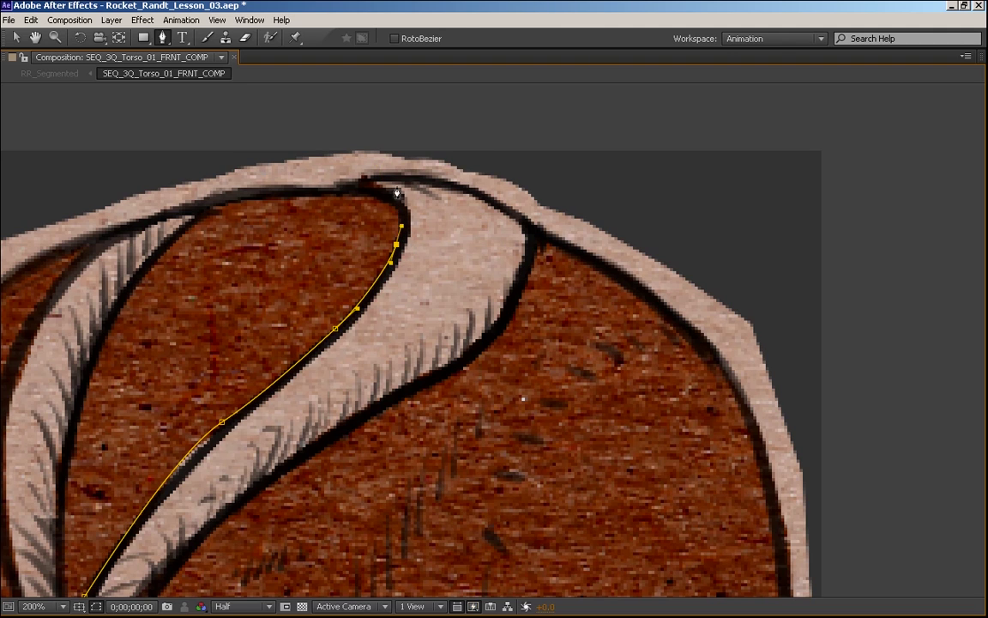
# Carry the mask around the wide lapel's upper tip and over the torso's top outline with curved vertices.
pyautogui.click(387, 201)
pyautogui.moveTo(339, 186); pyautogui.dragTo(344, 191)
pyautogui.press('space')
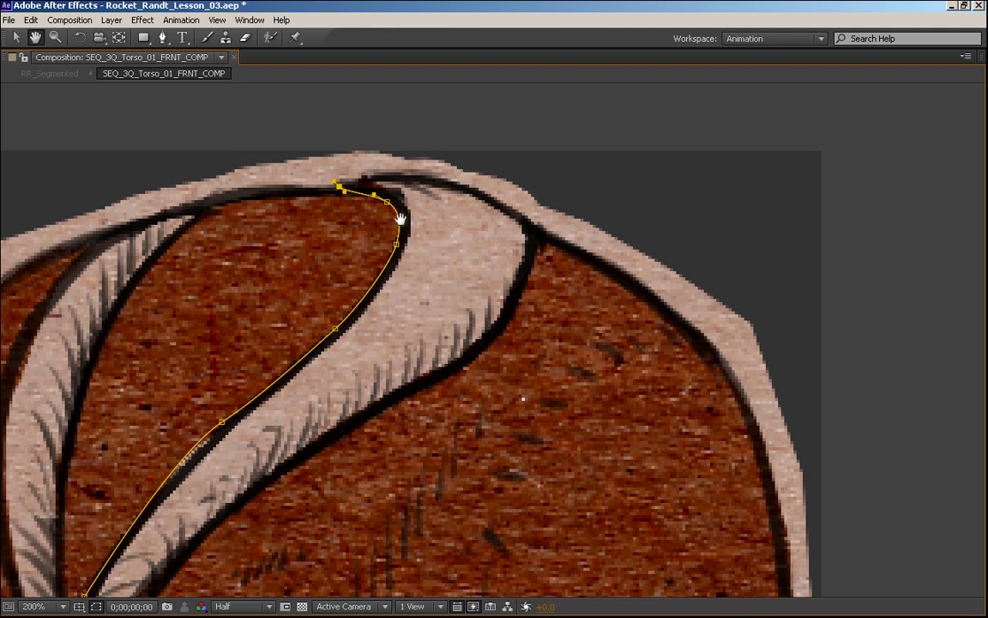
pyautogui.moveTo(400, 220); pyautogui.dragTo(388, 256)
pyautogui.moveTo(318, 195); pyautogui.dragTo(336, 181)
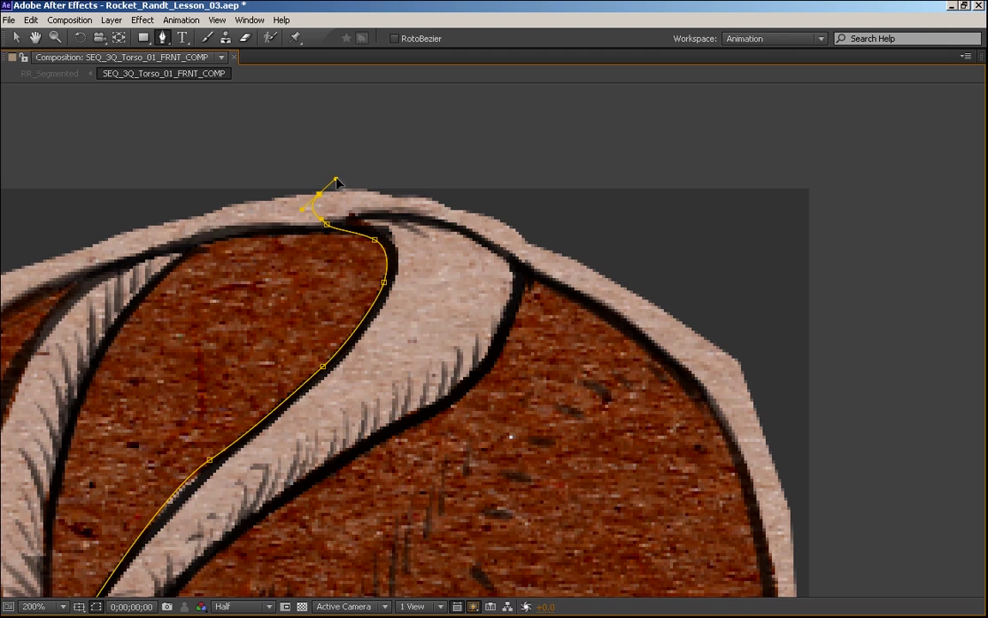
pyautogui.moveTo(425, 178); pyautogui.dragTo(457, 186)
# Run the mask outside the torso down its far side and beneath the hem to below the jacket's front opening.
pyautogui.press('space')
pyautogui.moveTo(708, 378); pyautogui.dragTo(525, 298)
pyautogui.click(638, 184)
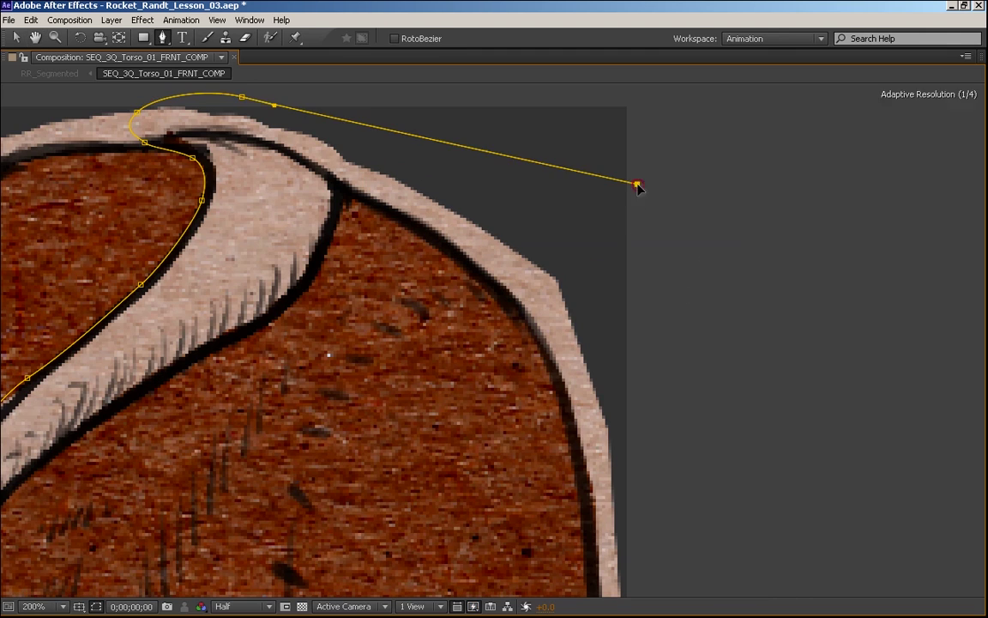
pyautogui.press('space')
pyautogui.moveTo(684, 557); pyautogui.dragTo(540, 320)
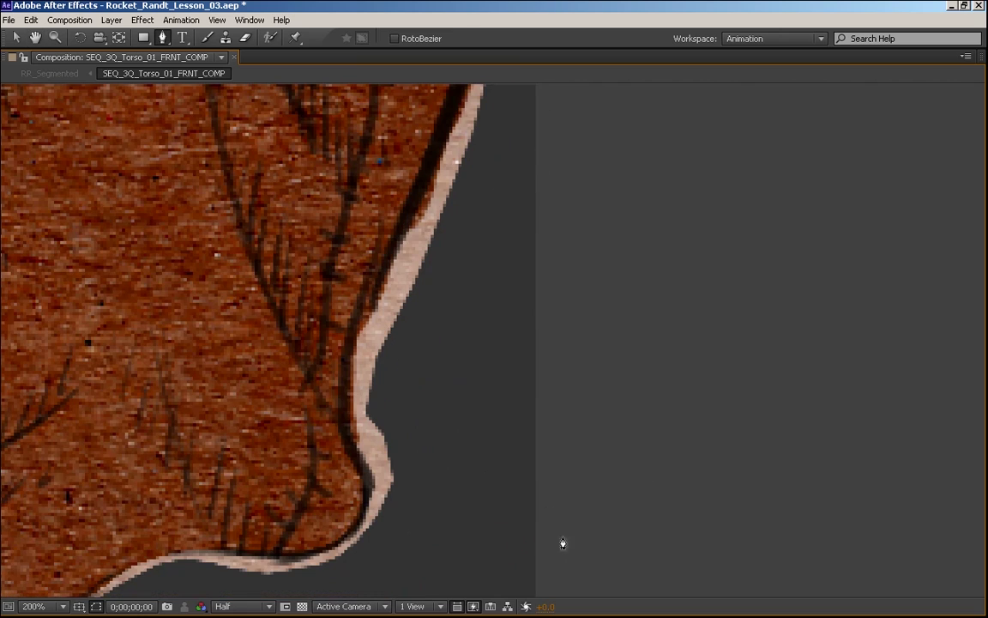
pyautogui.click(560, 562)
pyautogui.press('space')
pyautogui.moveTo(293, 545); pyautogui.dragTo(587, 282)
pyautogui.click(272, 453)
pyautogui.press('space')
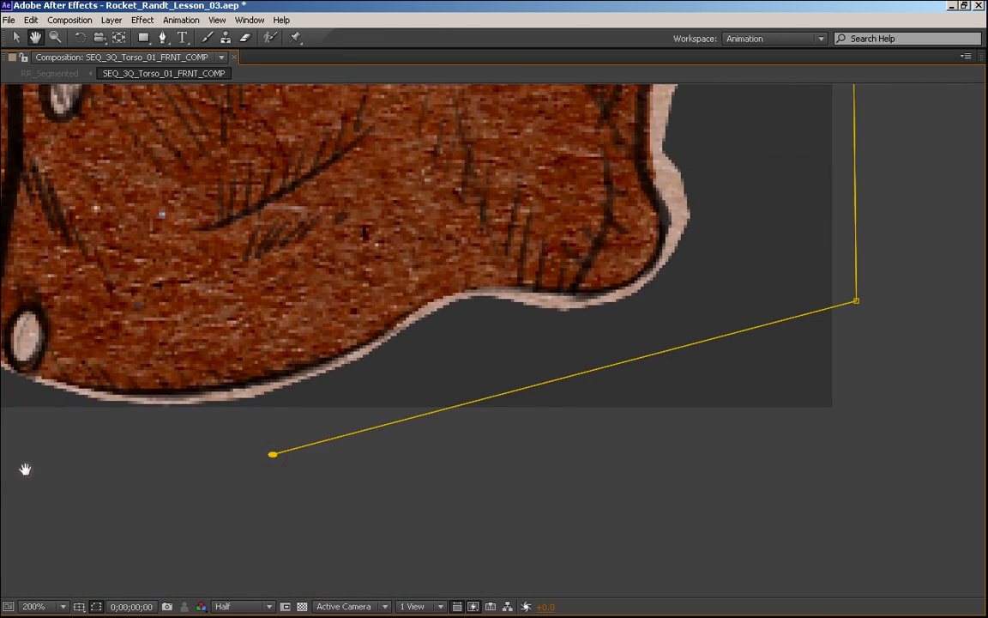
pyautogui.moveTo(25, 468); pyautogui.dragTo(320, 522)
pyautogui.click(280, 467)
# Trace the mask up the jacket's front opening line from the hem to just above the two lowest buttons.
pyautogui.moveTo(292, 367); pyautogui.dragTo(304, 324)
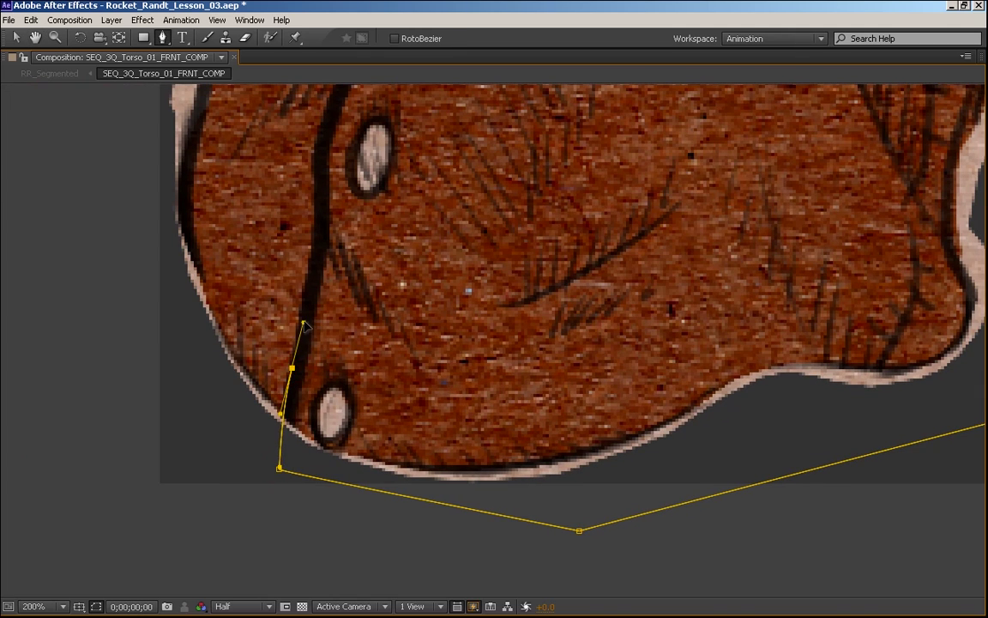
pyautogui.press('space')
pyautogui.moveTo(342, 249); pyautogui.dragTo(296, 353)
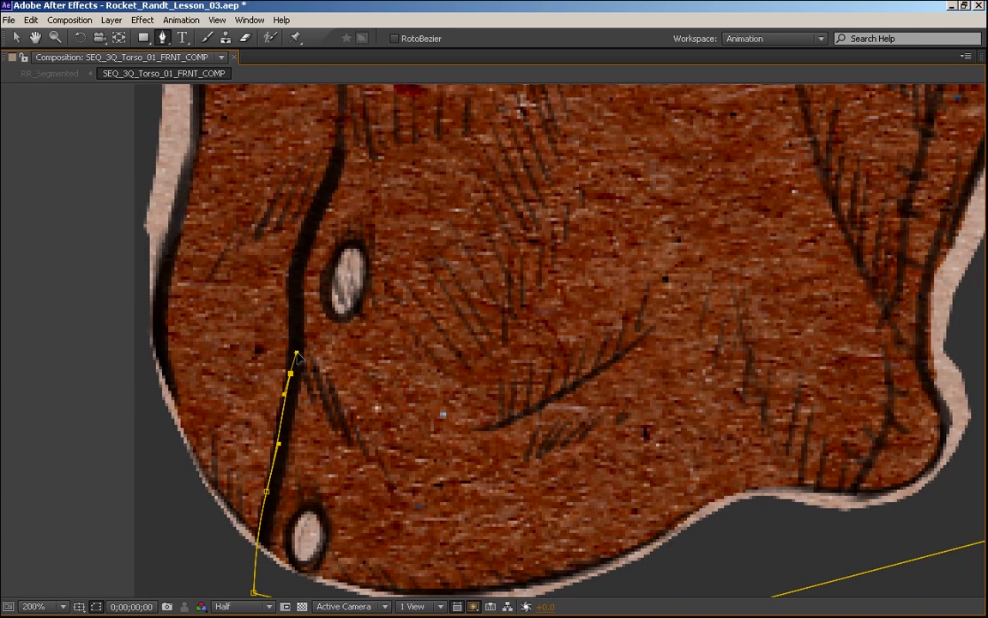
pyautogui.hotkey('ctrl', 'z')
pyautogui.moveTo(287, 396); pyautogui.dragTo(293, 373)
pyautogui.moveTo(290, 300); pyautogui.dragTo(290, 287)
pyautogui.moveTo(305, 231); pyautogui.dragTo(311, 214)
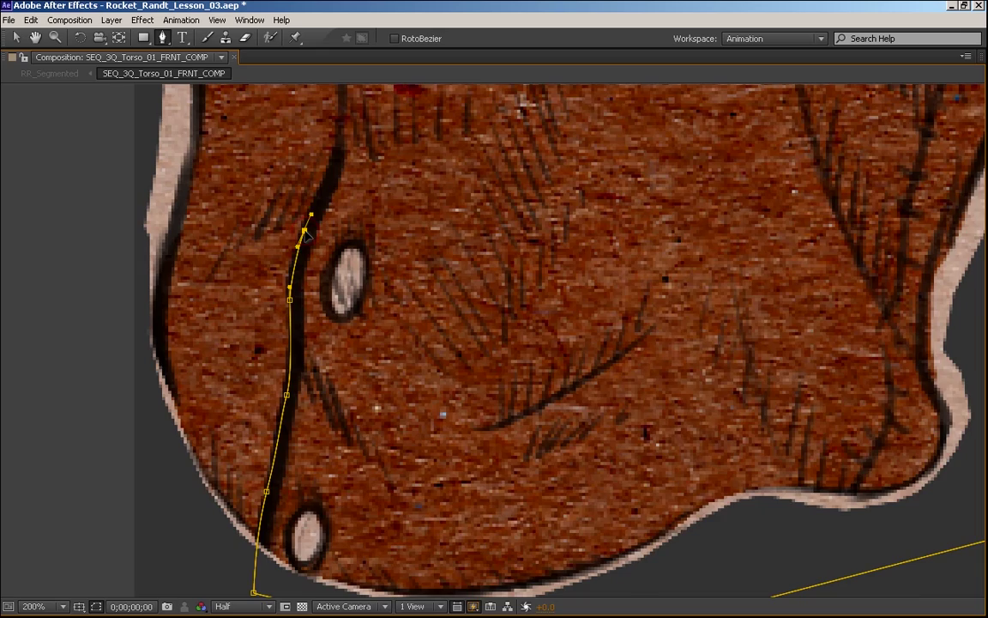
# Trace the rest of the front opening line upward and close the mask at the collar's V point.
pyautogui.press('space')
pyautogui.moveTo(343, 125); pyautogui.dragTo(304, 257)
pyautogui.press('space')
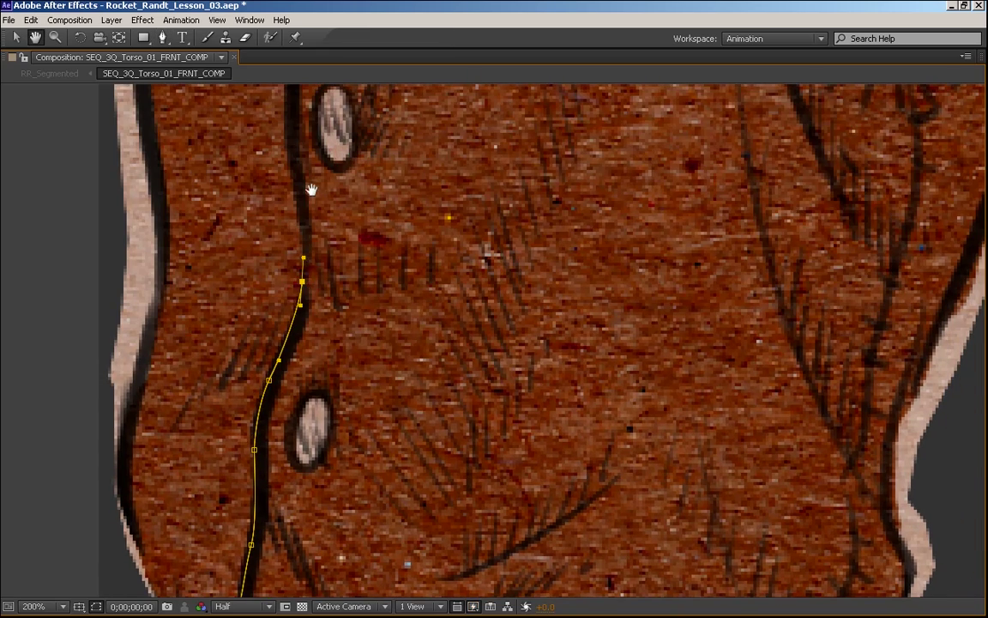
pyautogui.moveTo(300, 181); pyautogui.dragTo(289, 277)
pyautogui.press('space')
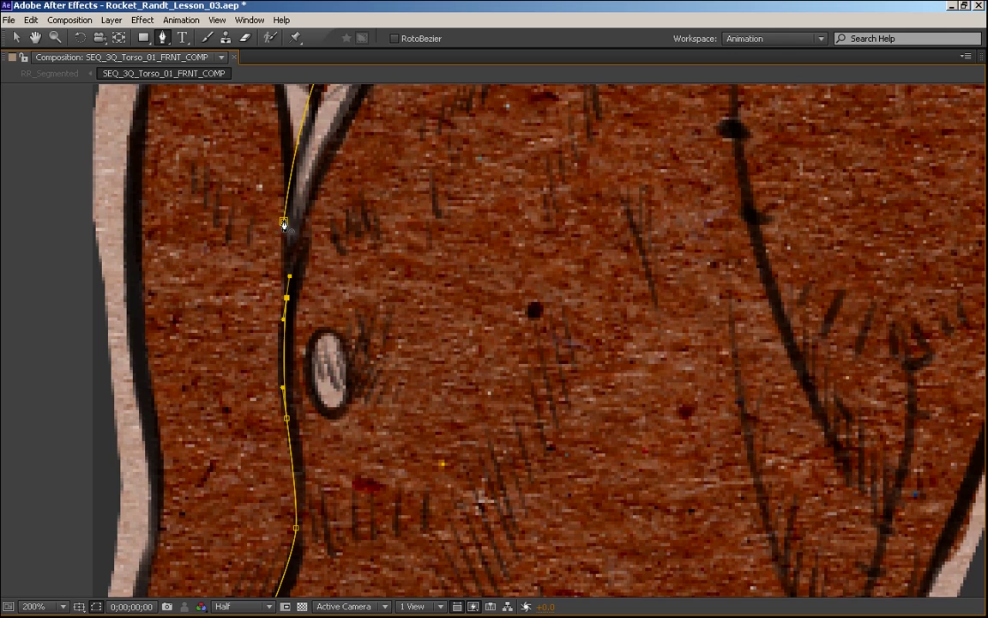
pyautogui.click(284, 222)
# Reposition the mask vertex midway along the wide lapel and adjust its handle to follow the ink outline.
pyautogui.press('space')
pyautogui.moveTo(428, 169); pyautogui.dragTo(378, 214)
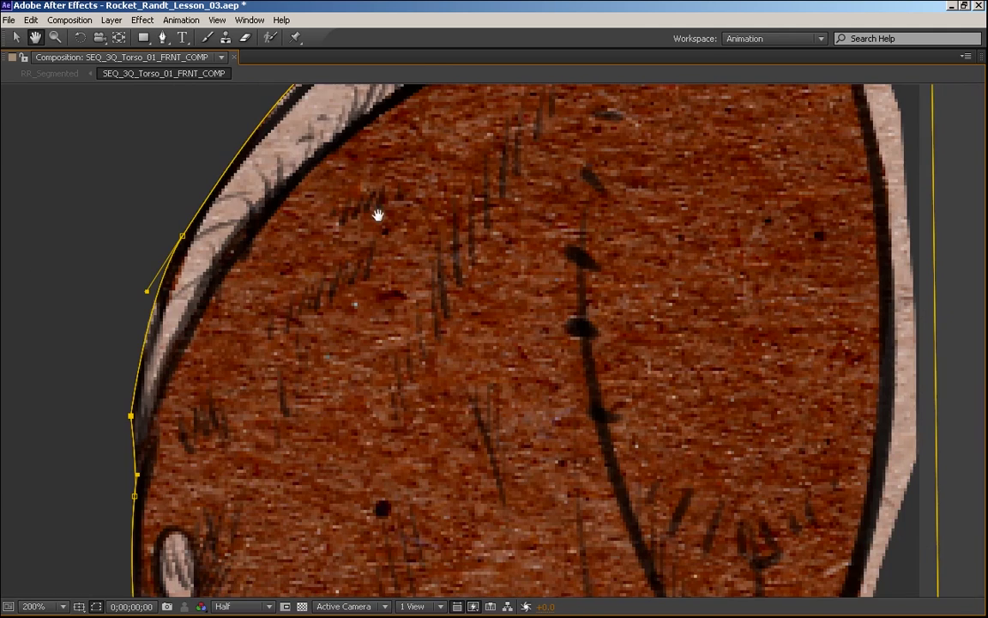
pyautogui.press('space')
pyautogui.scroll(5, 290, 229)
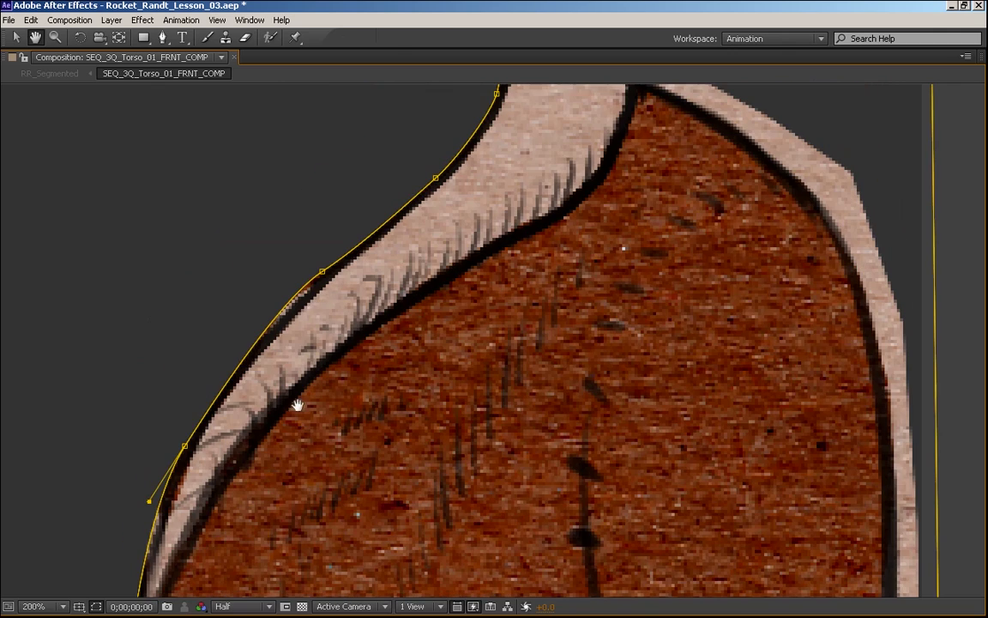
pyautogui.press('v')
pyautogui.click(323, 274)
pyautogui.moveTo(282, 298); pyautogui.dragTo(282, 302)
pyautogui.moveTo(323, 272); pyautogui.dragTo(325, 274)
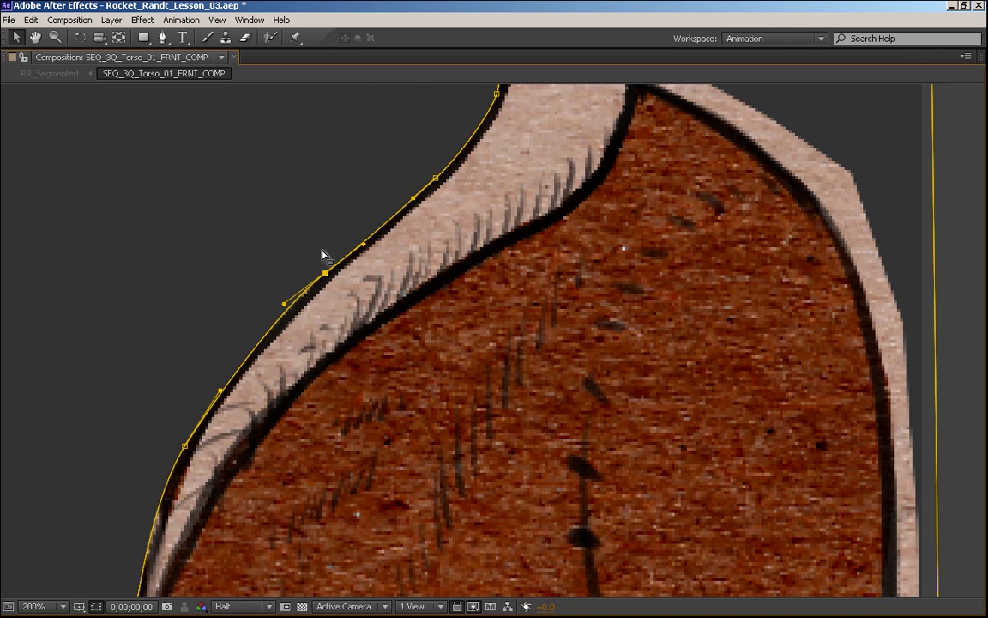
pyautogui.moveTo(286, 304); pyautogui.dragTo(287, 305)
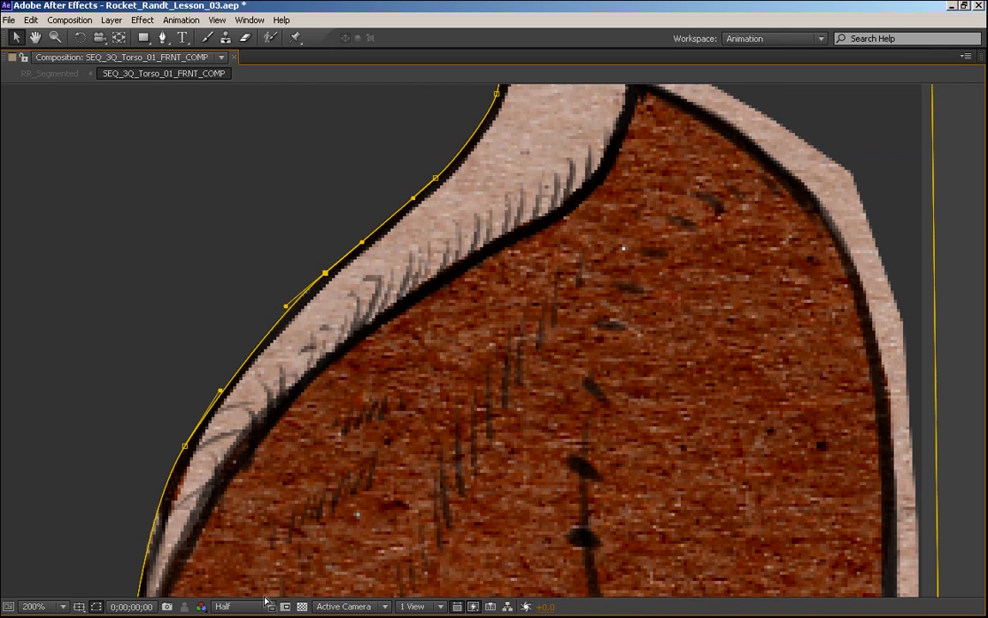
# Set the composition viewer's resolution to Full and deselect the torso layer to show the masked edge without its path.
pyautogui.click(266, 603)
pyautogui.click(238, 530)
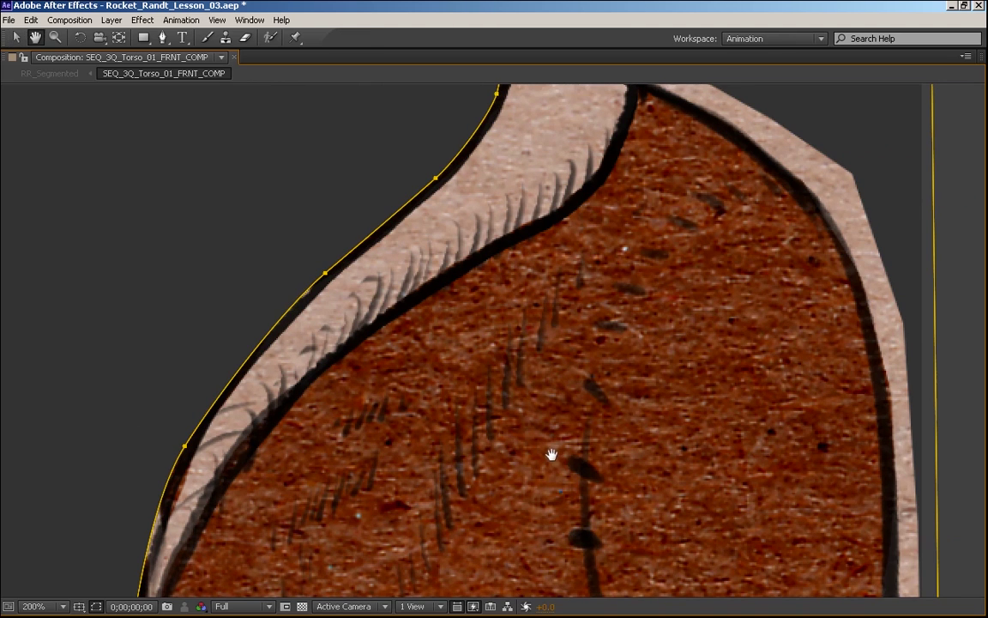
pyautogui.moveTo(552, 453); pyautogui.dragTo(567, 401)
pyautogui.press('`')
pyautogui.click(287, 566)
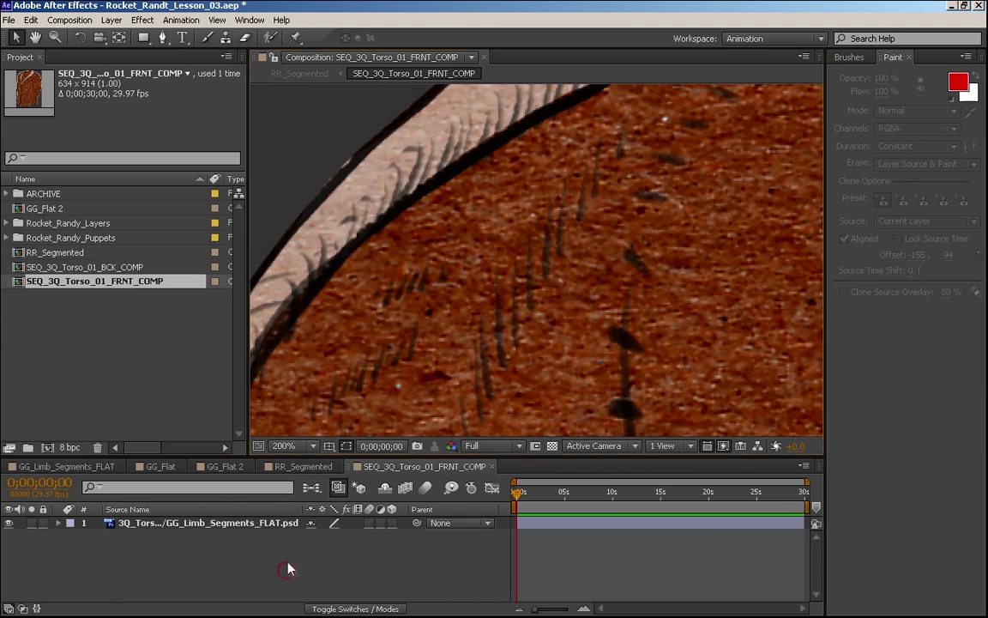
# Adjust the curve handle of the front opening's mask vertex between the buttons to follow the black line.
pyautogui.press('space')
pyautogui.moveTo(459, 289); pyautogui.dragTo(488, 320)
pyautogui.press('`')
pyautogui.press('space')
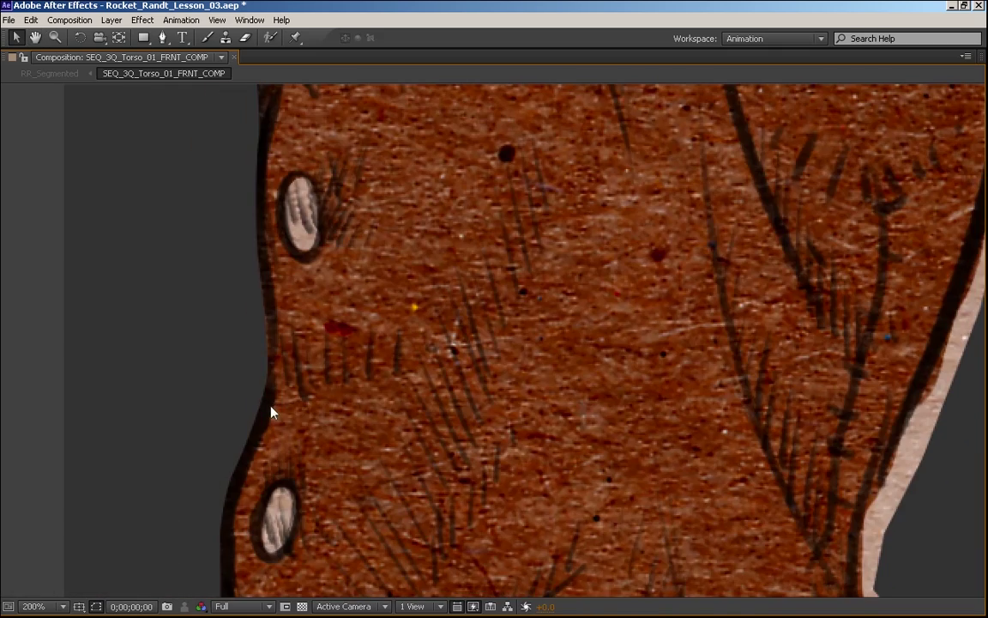
pyautogui.click(282, 359)
pyautogui.click(268, 370)
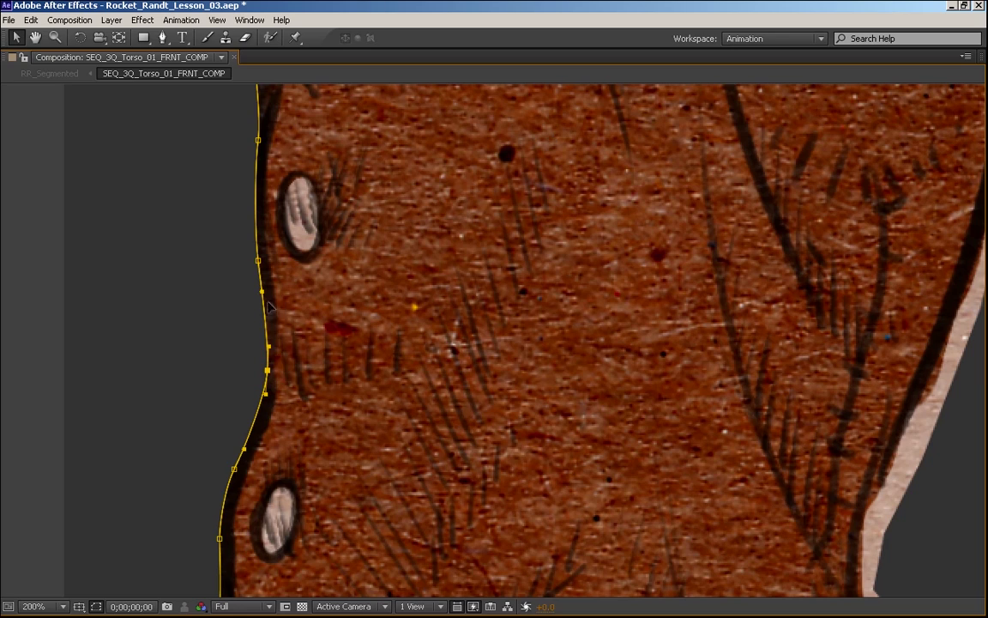
pyautogui.moveTo(269, 347); pyautogui.dragTo(271, 325)
# Refine the mask curve above the collar's V point and add a vertex there to fit the lapel's lower inner edge.
pyautogui.press('h')
pyautogui.moveTo(364, 200); pyautogui.dragTo(328, 522)
pyautogui.moveTo(352, 235); pyautogui.dragTo(347, 241)
pyautogui.press('v')
pyautogui.click(213, 386)
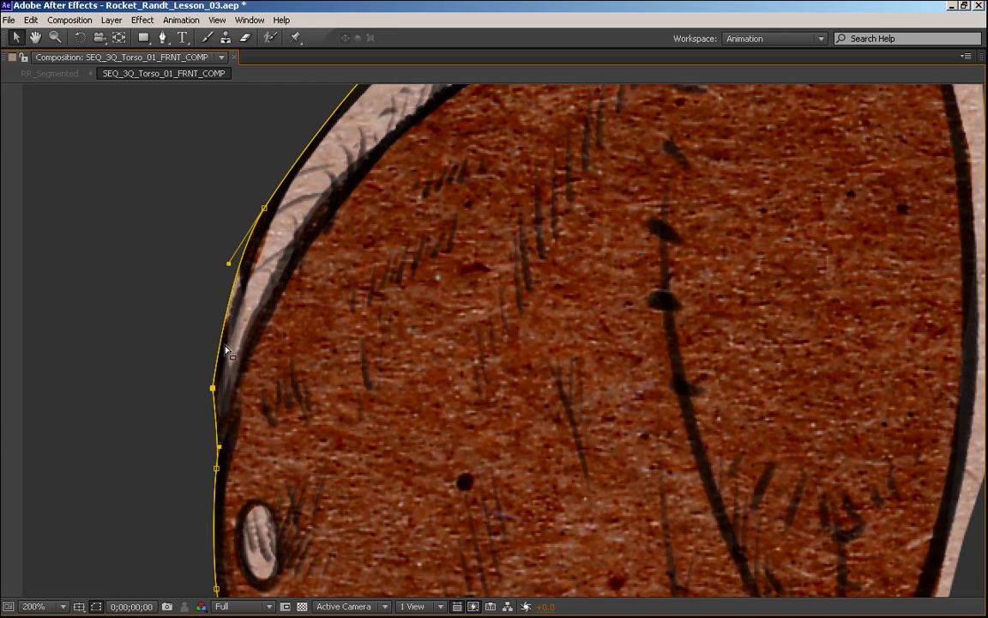
pyautogui.moveTo(229, 264)
pyautogui.mouseDown()
pyautogui.moveTo(235, 326)
pyautogui.moveTo(233, 268)
pyautogui.mouseUp()
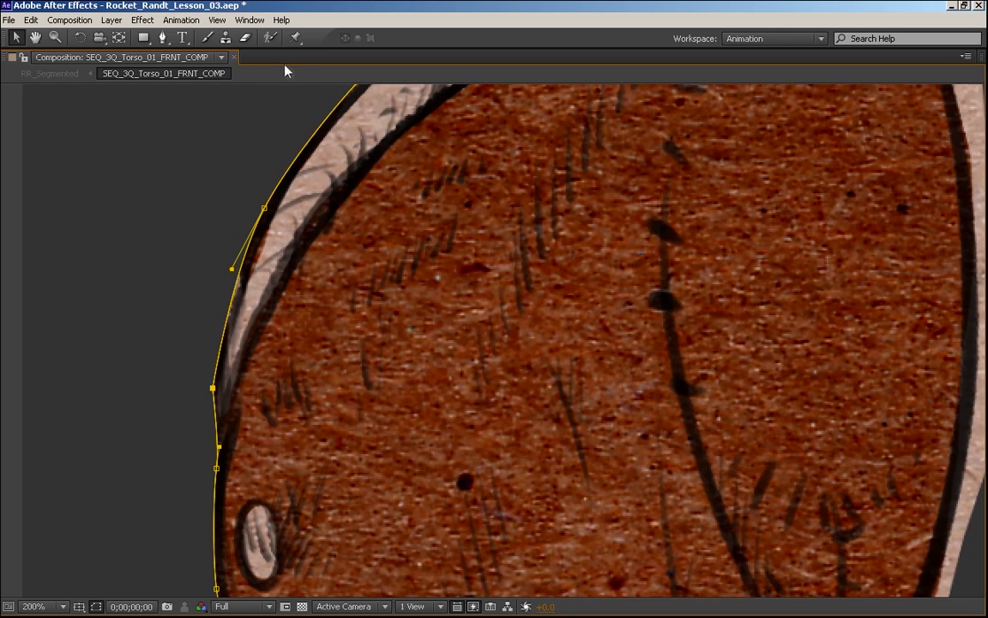
pyautogui.moveTo(163, 38); pyautogui.dragTo(249, 53)
pyautogui.moveTo(234, 299); pyautogui.dragTo(230, 326)
# Examine the mask's fit along the wide lapel's inner edge around the vertex midway up.
pyautogui.press('space')
pyautogui.moveTo(369, 126); pyautogui.dragTo(157, 416)
pyautogui.moveTo(273, 316); pyautogui.dragTo(287, 297)
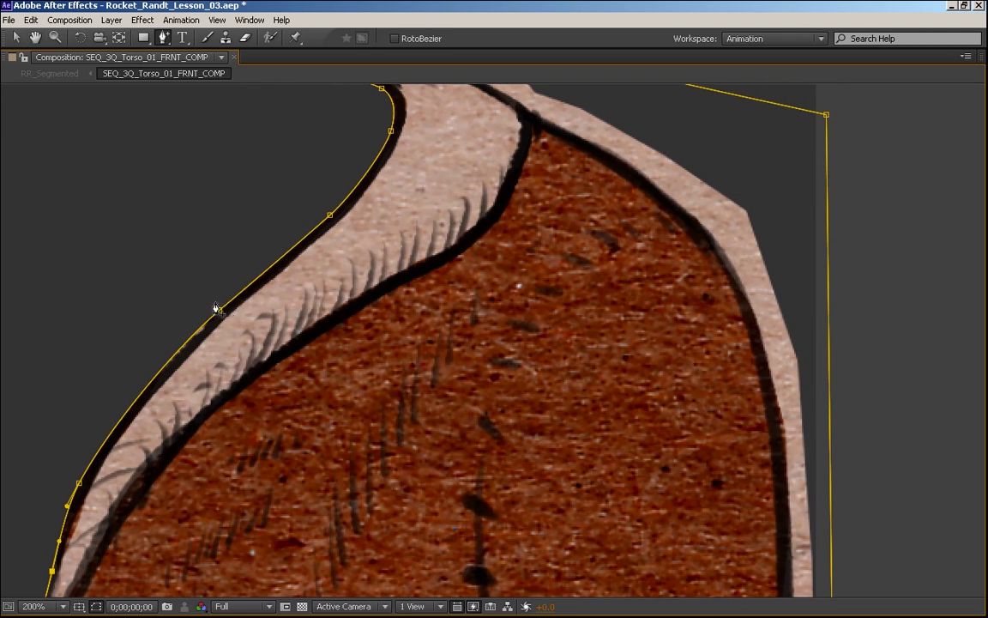
pyautogui.press('v')
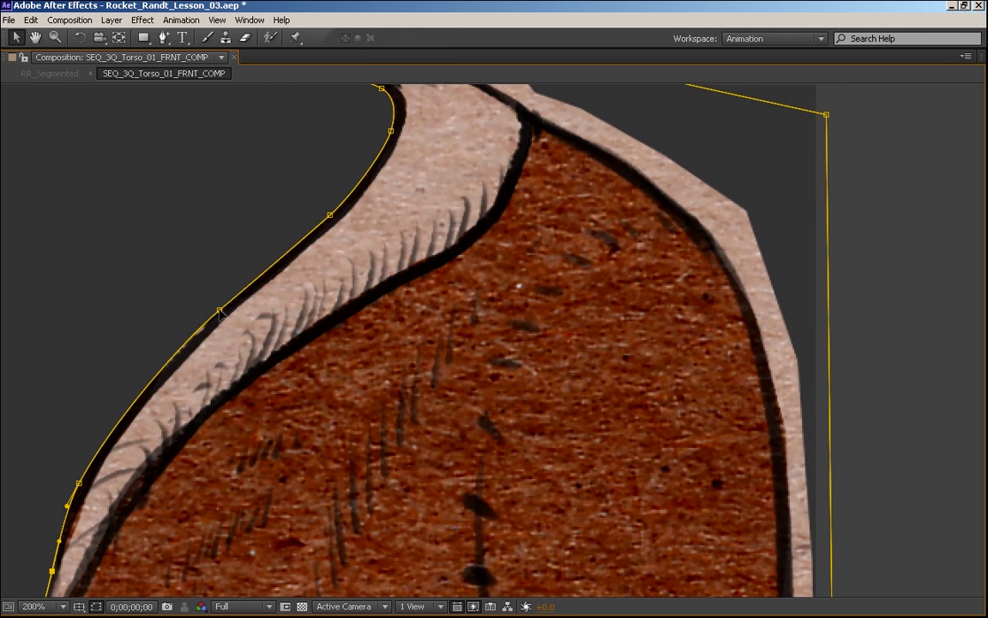
pyautogui.click(220, 310)
pyautogui.press('space')
pyautogui.moveTo(240, 326); pyautogui.dragTo(386, 401)
pyautogui.press('space')
# Set the torso layer's Mask Feather to 1 pixel.
pyautogui.press('`')
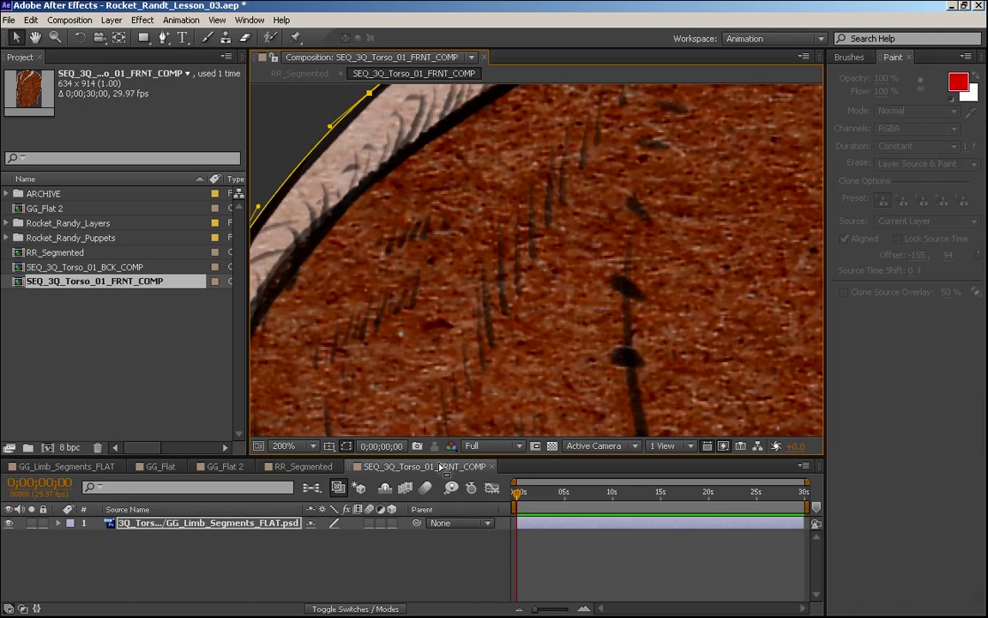
pyautogui.click(248, 563)
pyautogui.click(257, 521)
pyautogui.press('space')
pyautogui.moveTo(340, 324); pyautogui.dragTo(445, 300)
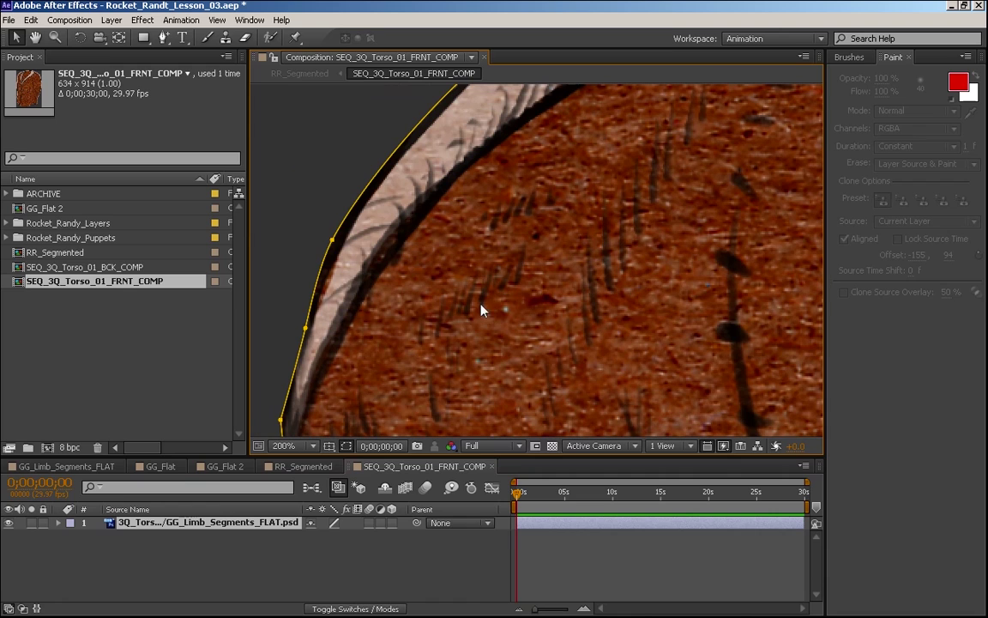
pyautogui.press('f')
pyautogui.click(328, 549)
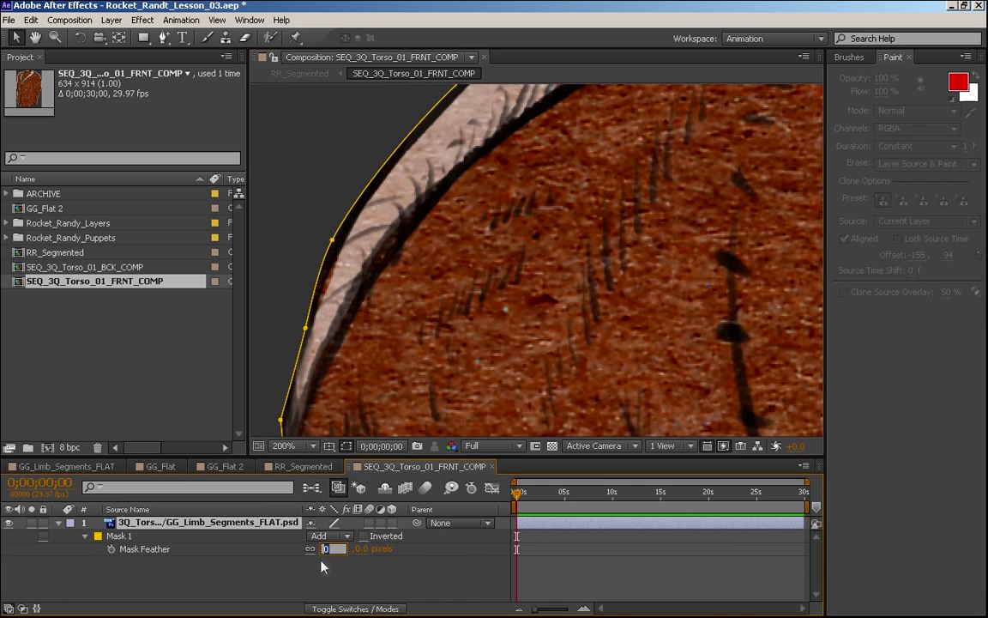
pyautogui.write('1')
pyautogui.press('Return')
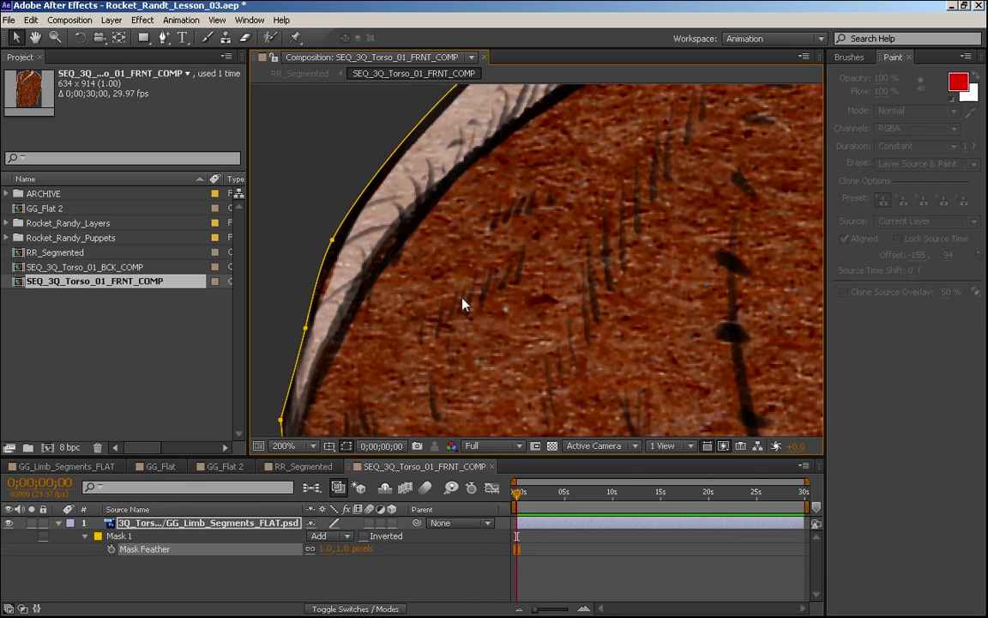
# Nudge the mask vertices along the upper lapel and just below its tip inward to tighten the feathered edge.
pyautogui.press('space')
pyautogui.moveTo(415, 246); pyautogui.dragTo(526, 399)
pyautogui.moveTo(479, 174); pyautogui.dragTo(333, 430)
pyautogui.moveTo(441, 320); pyautogui.dragTo(423, 328)
pyautogui.click(471, 185)
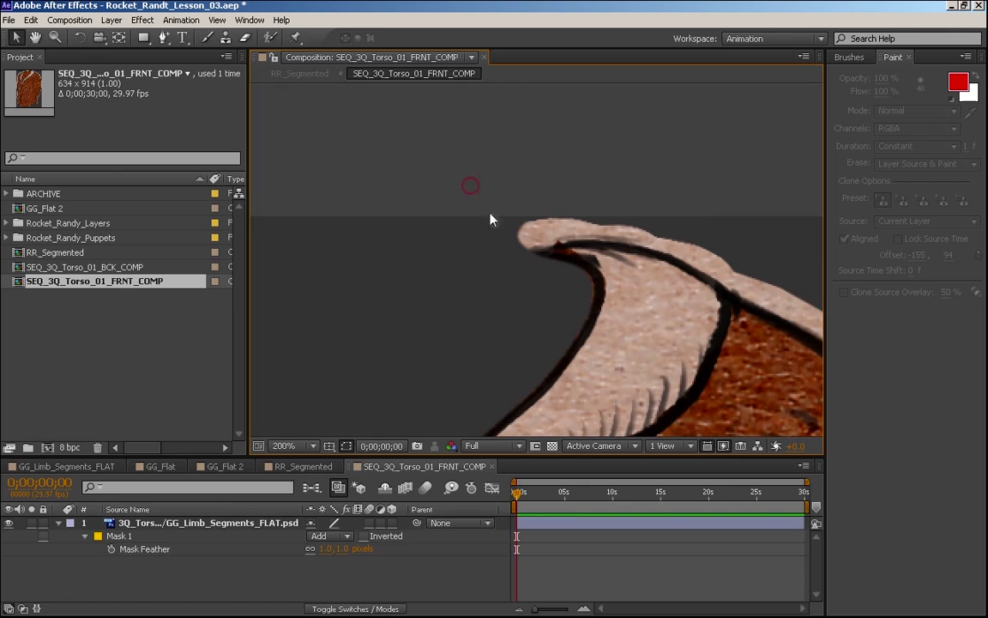
pyautogui.moveTo(584, 370); pyautogui.dragTo(590, 261)
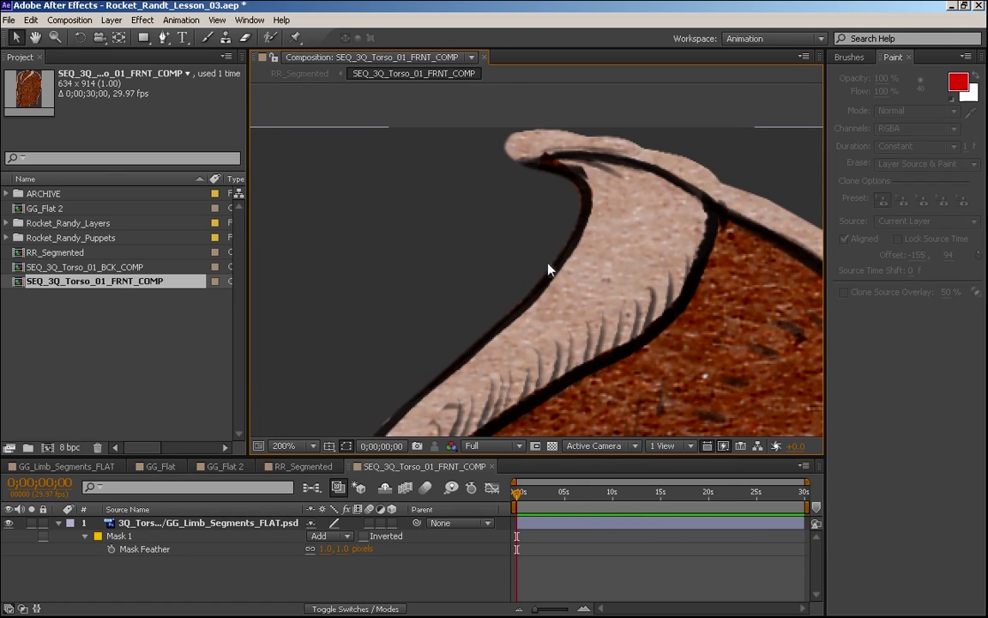
pyautogui.click(344, 445)
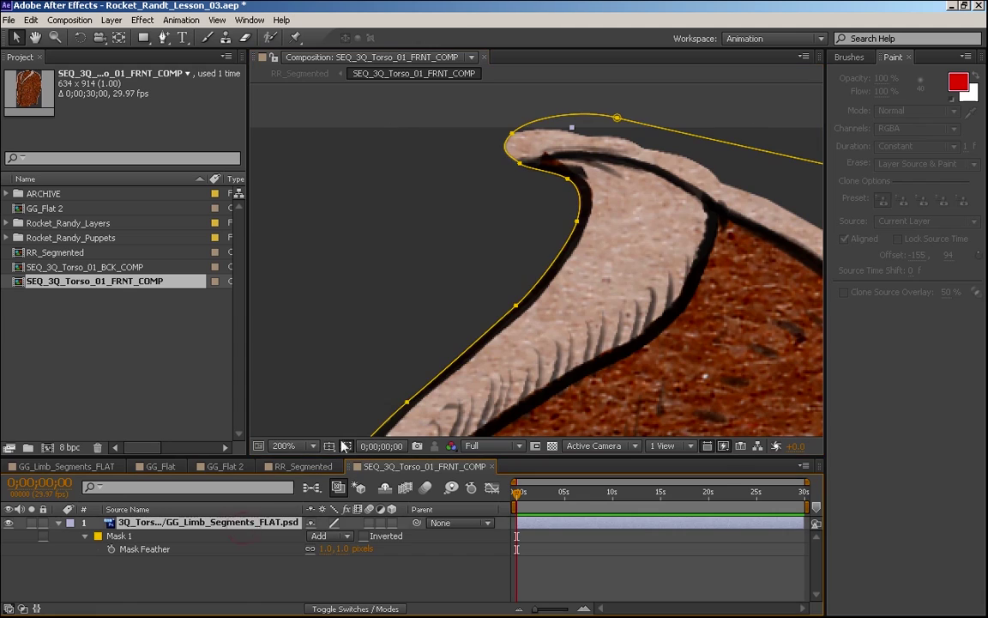
pyautogui.click(517, 307)
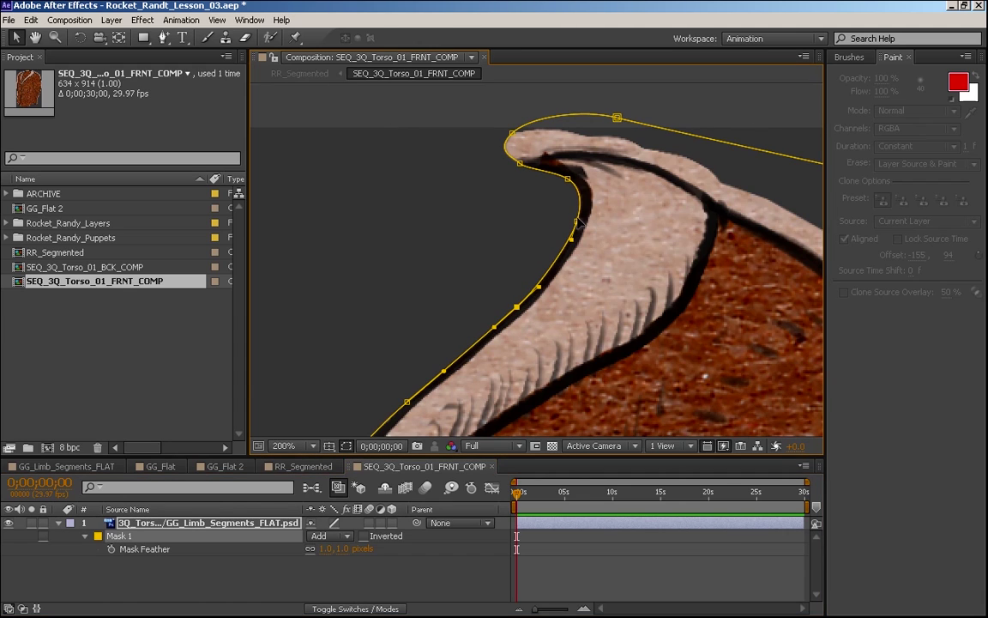
pyautogui.click(579, 221)
pyautogui.click(569, 178)
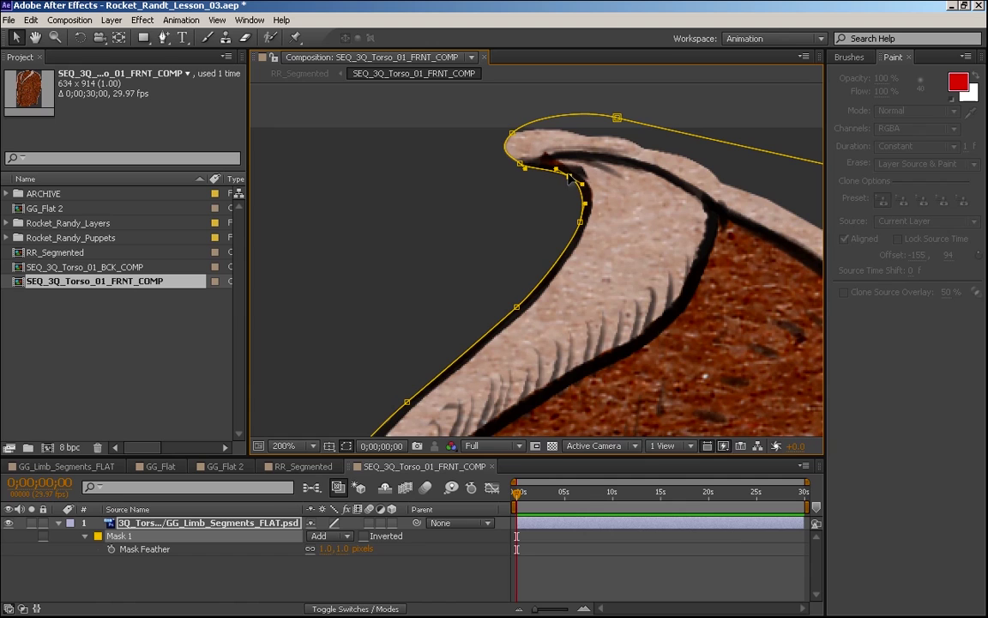
pyautogui.click(408, 112)
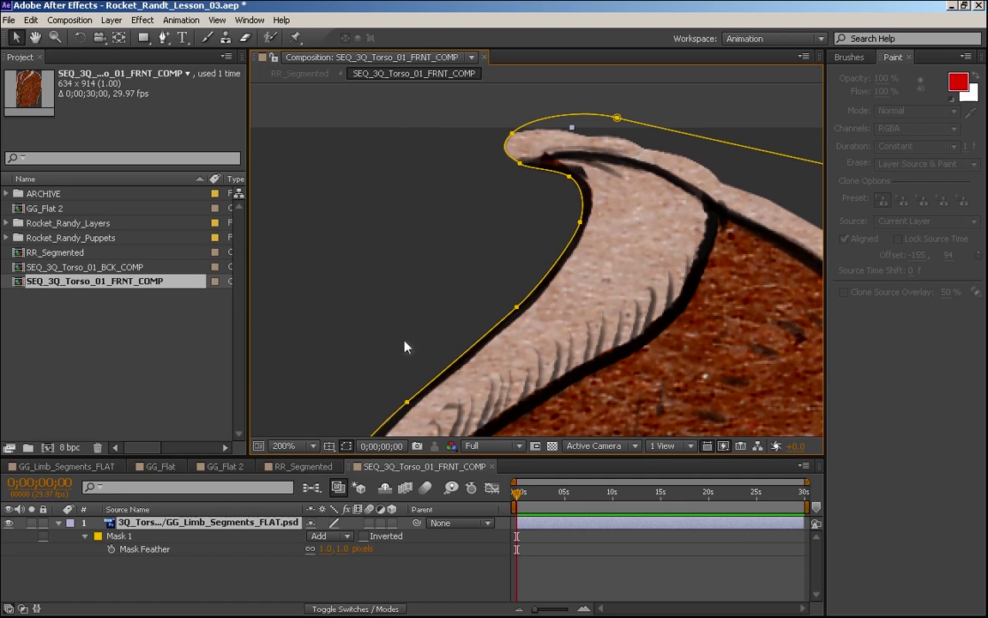
pyautogui.moveTo(587, 353)
pyautogui.mouseDown()
pyautogui.moveTo(600, 256)
pyautogui.moveTo(505, 239)
pyautogui.mouseUp()
pyautogui.click(452, 293)
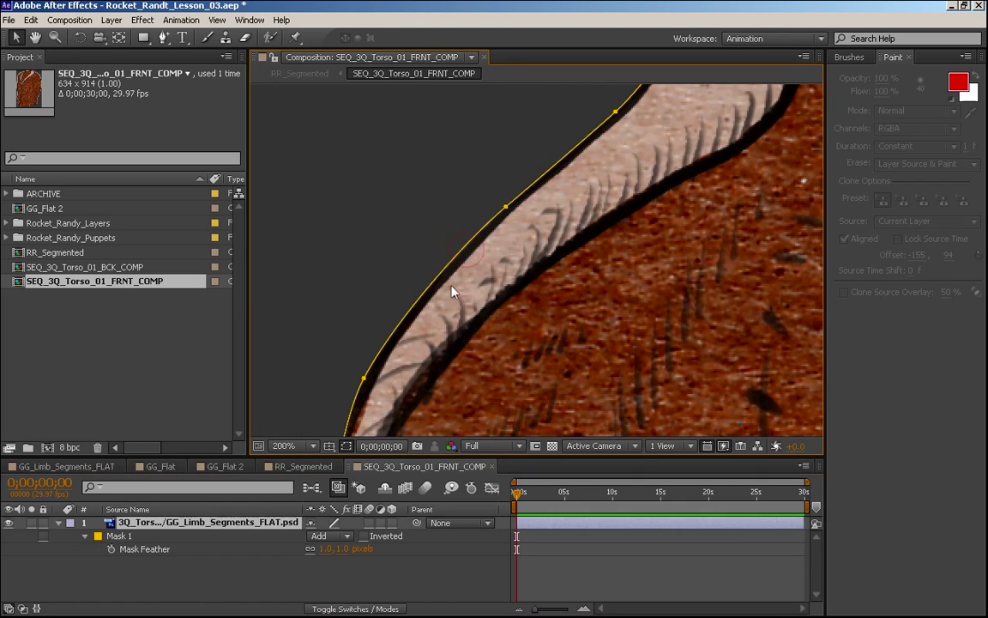
# Nudge the two mask vertices along the wide lapel's lower inner edge inward to tighten the mask against the outline.
pyautogui.click(505, 208)
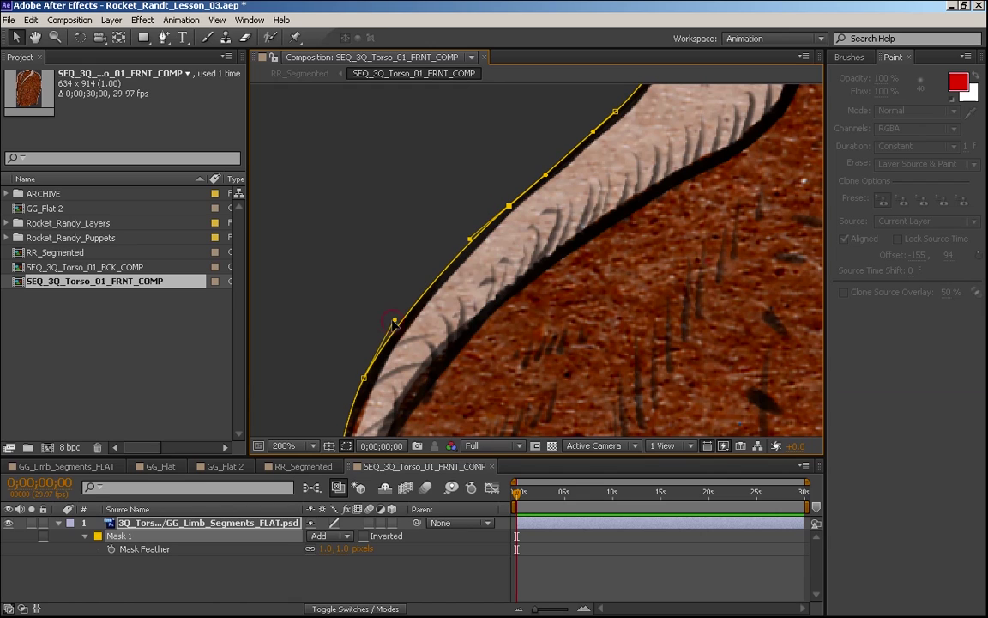
pyautogui.moveTo(364, 378); pyautogui.dragTo(366, 380)
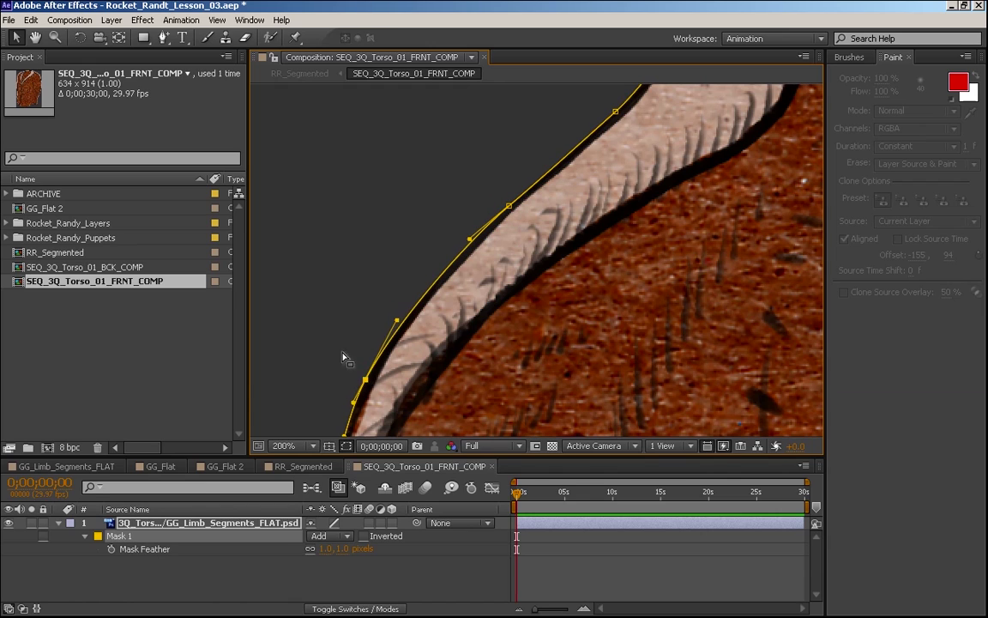
pyautogui.click(343, 356)
pyautogui.click(258, 573)
pyautogui.press('space')
pyautogui.moveTo(648, 243); pyautogui.dragTo(477, 362)
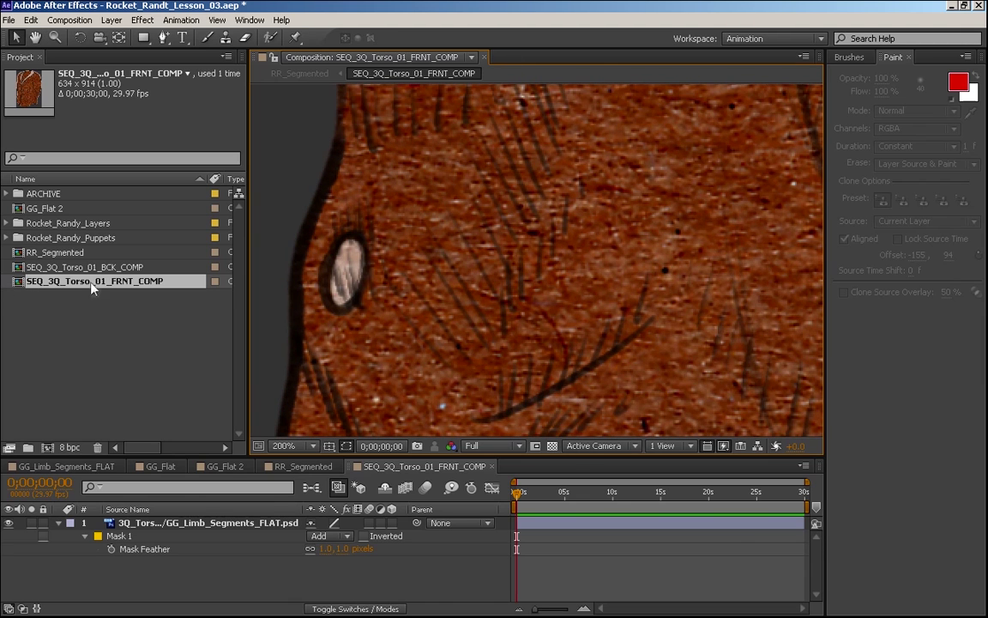
# Open the SEQ_3Q_Torso_01_BCK_COMP composition to work on the back torso piece.
pyautogui.doubleClick(15, 268)
pyautogui.moveTo(516, 367); pyautogui.dragTo(498, 382)
pyautogui.press('v')
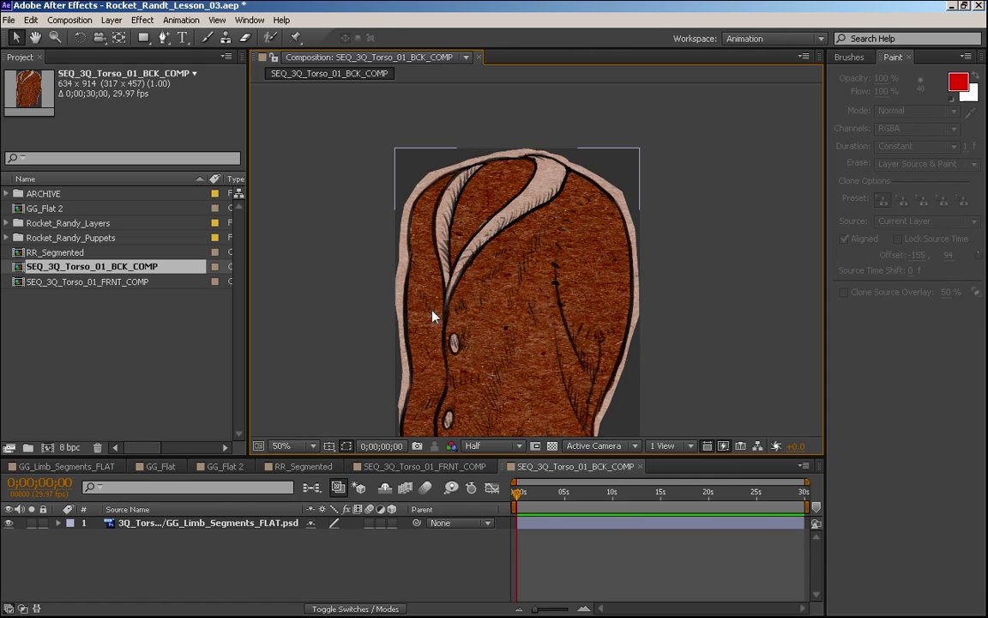
pyautogui.press('h')
pyautogui.moveTo(476, 331); pyautogui.dragTo(453, 274)
pyautogui.press('v')
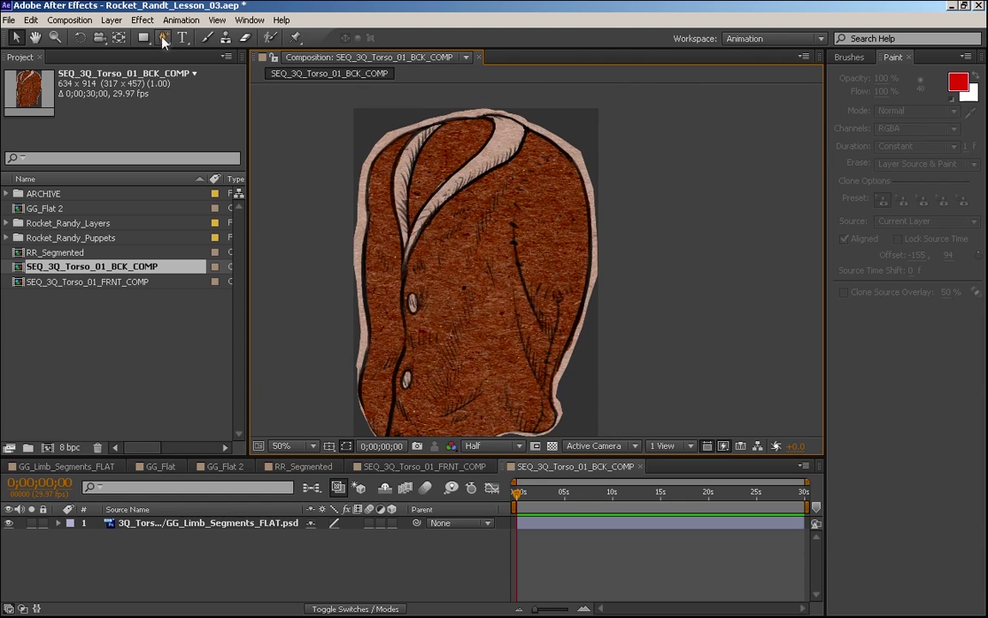
pyautogui.click(164, 38)
pyautogui.moveTo(366, 145); pyautogui.dragTo(377, 133)
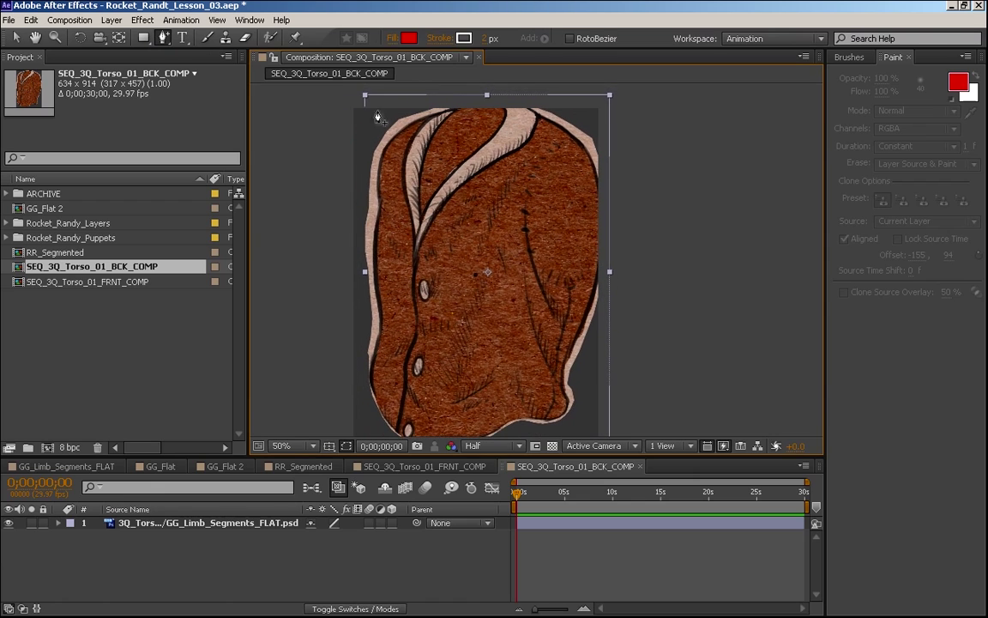
pyautogui.hotkey('ctrl', 'z')
# Start a Pen tool mask on the torso layer, curving above the neckline, across the wide lapel and down the chest beside the buttons.
pyautogui.moveTo(168, 39); pyautogui.dragTo(210, 38)
pyautogui.moveTo(366, 135); pyautogui.dragTo(388, 108)
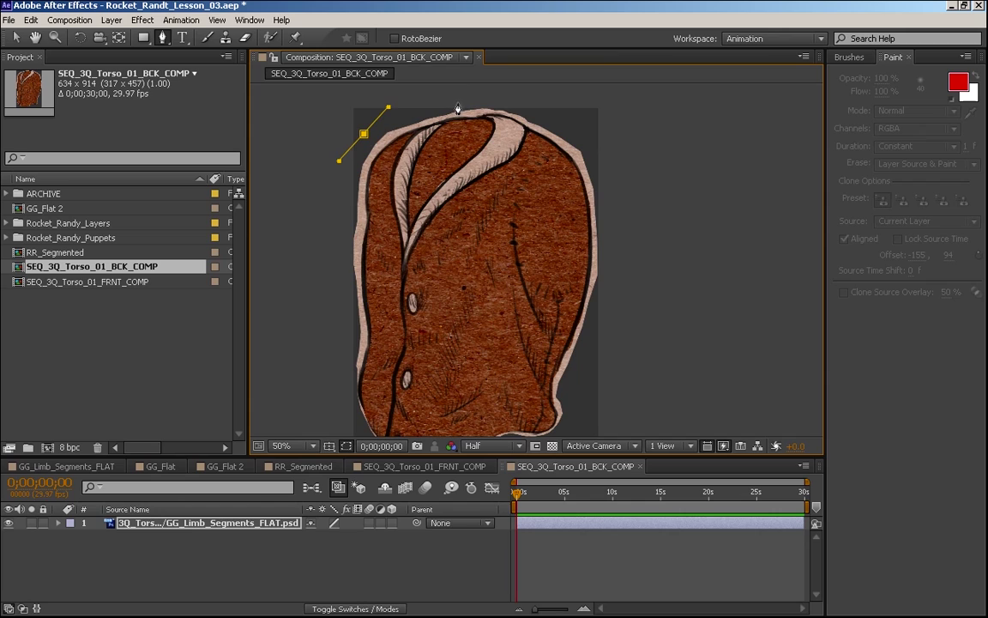
pyautogui.moveTo(460, 102); pyautogui.dragTo(513, 143)
pyautogui.hotkey('ctrl', 'z')
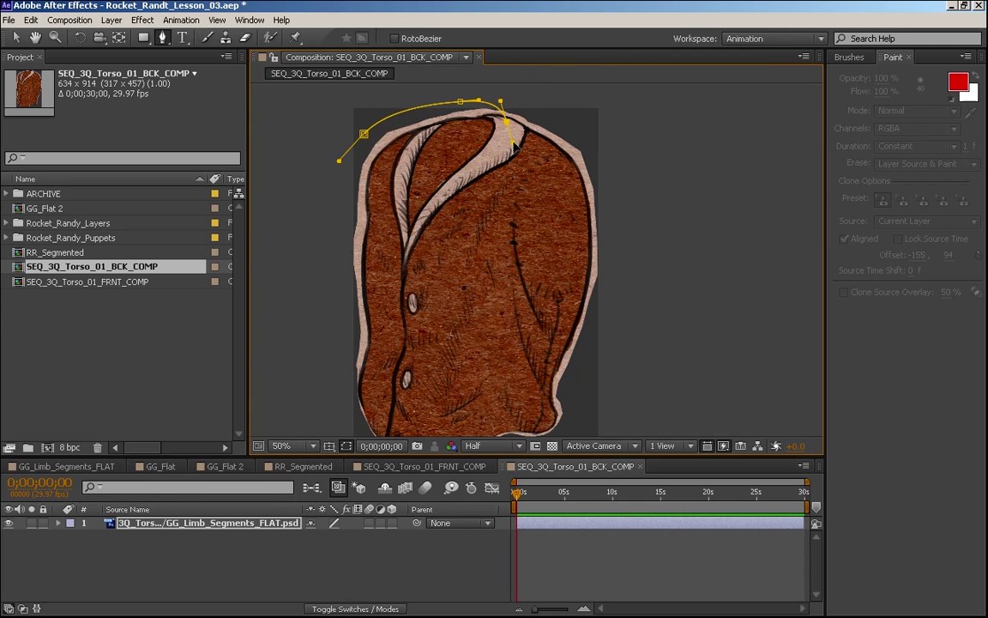
pyautogui.moveTo(449, 214); pyautogui.dragTo(424, 255)
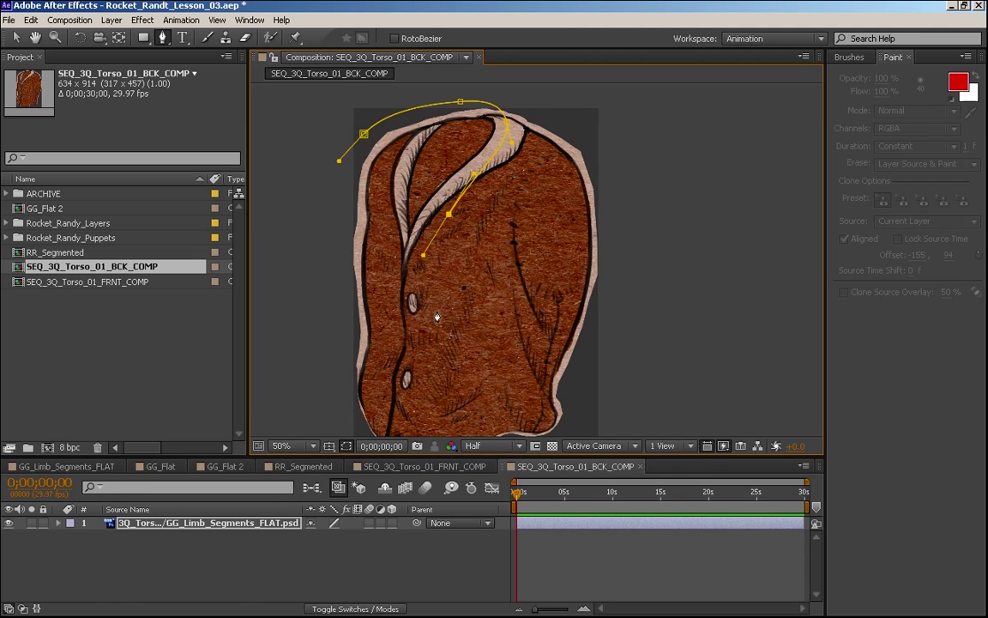
pyautogui.moveTo(437, 313)
pyautogui.mouseDown()
pyautogui.moveTo(440, 353)
pyautogui.moveTo(426, 356)
pyautogui.moveTo(428, 371)
pyautogui.mouseUp()
pyautogui.hotkey('ctrl', 'z')
pyautogui.press('space')
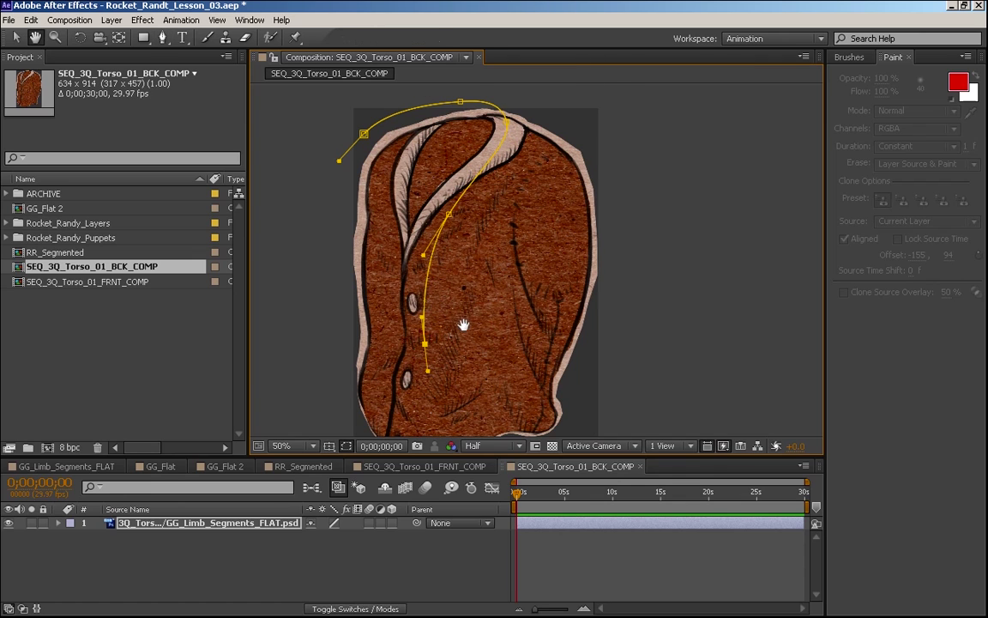
pyautogui.moveTo(464, 324); pyautogui.dragTo(475, 250)
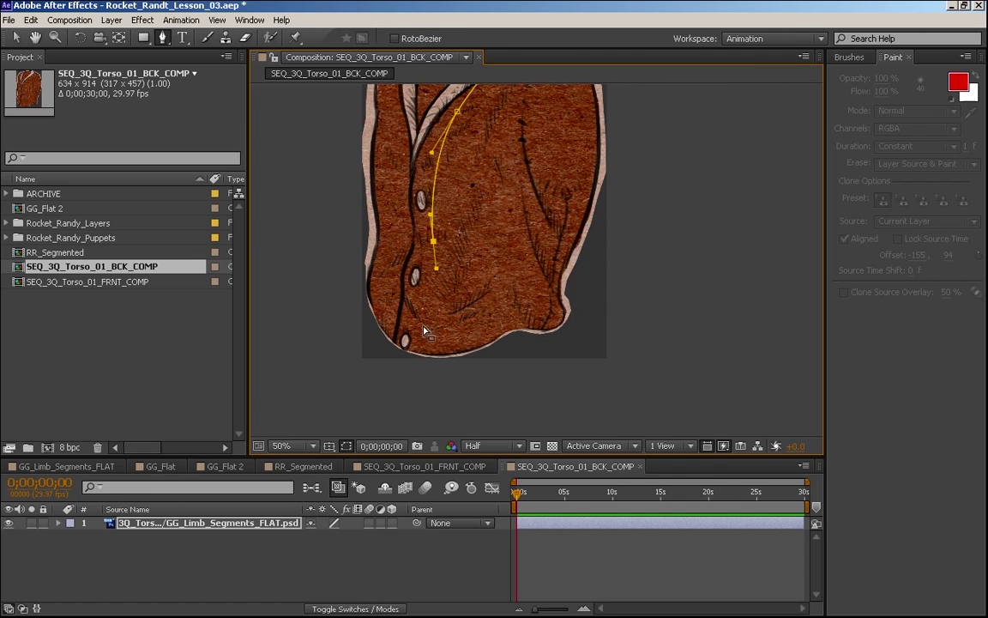
pyautogui.moveTo(428, 305); pyautogui.dragTo(428, 327)
# Continue the mask around the jacket's hem below the last button, up outside its front edge, and close it at the shoulder.
pyautogui.scroll(4, 554, 313)
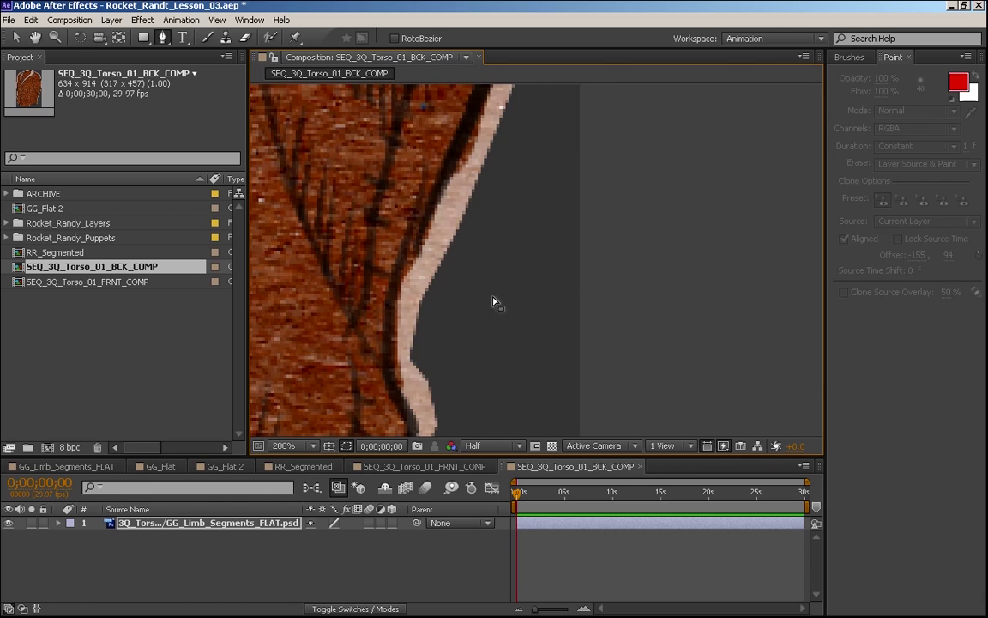
pyautogui.scroll(-4, 479, 182)
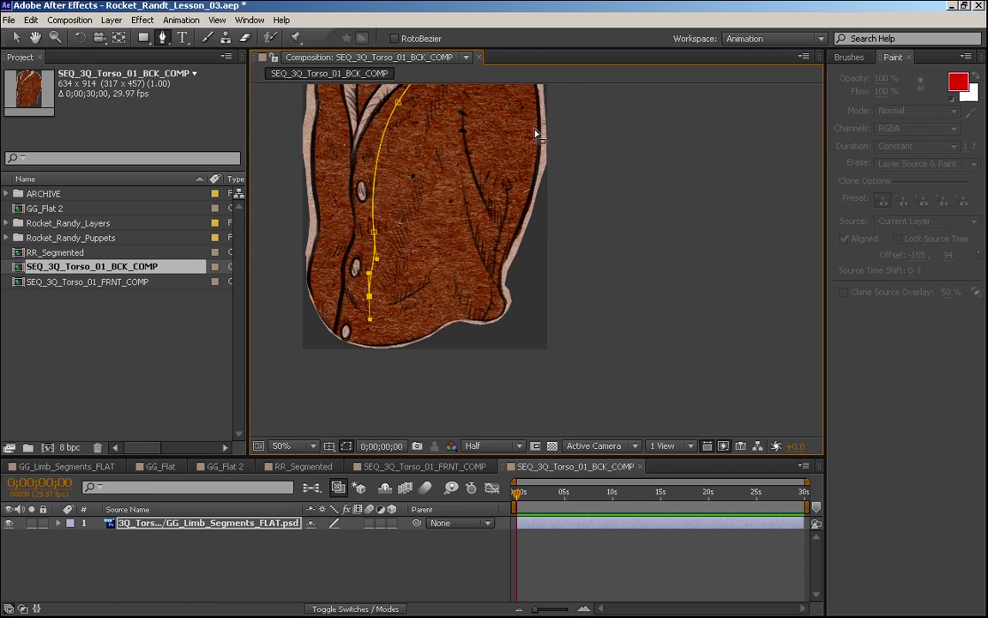
pyautogui.scroll(6, 501, 271)
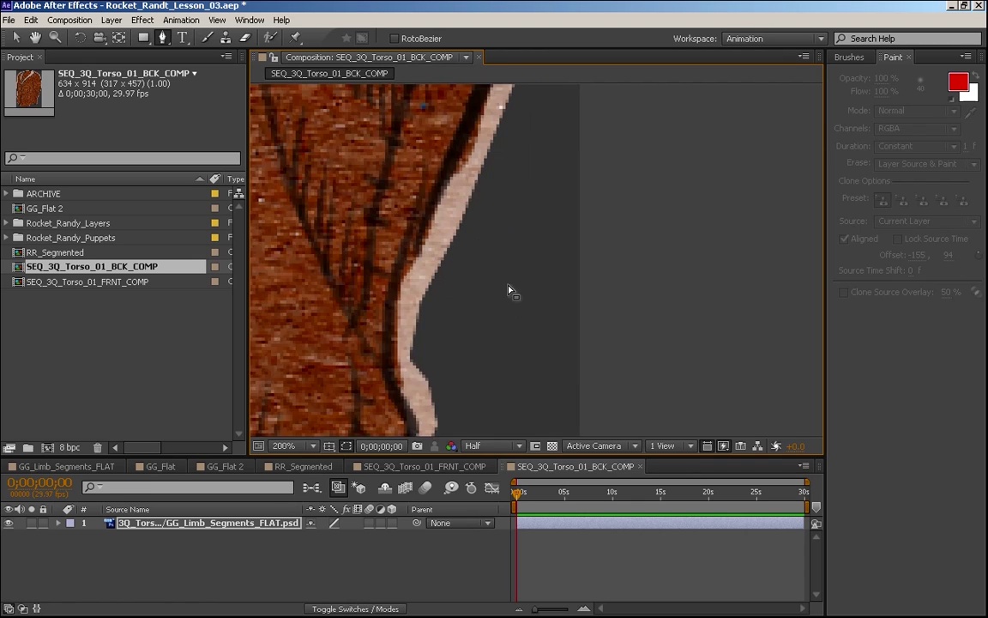
pyautogui.scroll(-6, 329, 293)
pyautogui.moveTo(347, 291); pyautogui.dragTo(370, 330)
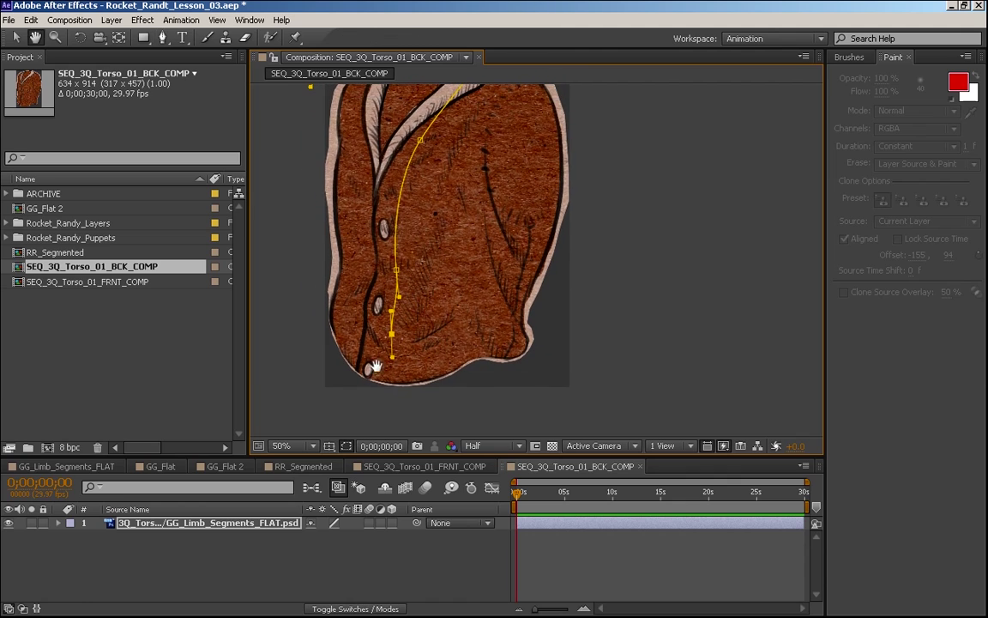
pyautogui.moveTo(334, 376); pyautogui.dragTo(311, 362)
pyautogui.hotkey('ctrl', 'z')
pyautogui.moveTo(361, 384); pyautogui.dragTo(338, 374)
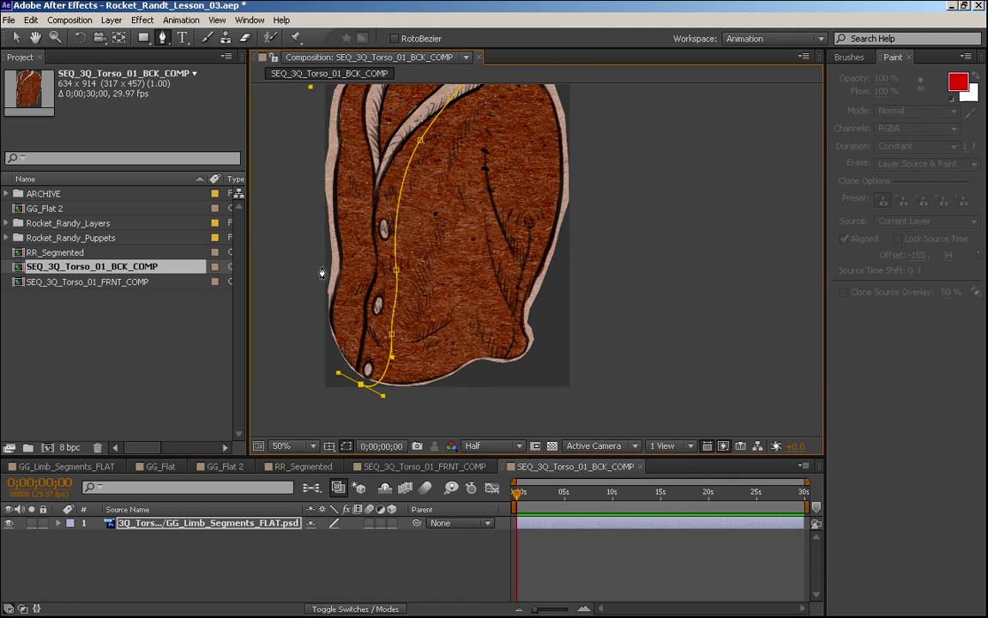
pyautogui.moveTo(309, 258); pyautogui.dragTo(317, 224)
pyautogui.hotkey('ctrl', 'z')
pyautogui.moveTo(316, 274); pyautogui.dragTo(324, 240)
pyautogui.press('space')
pyautogui.moveTo(359, 88); pyautogui.dragTo(351, 216)
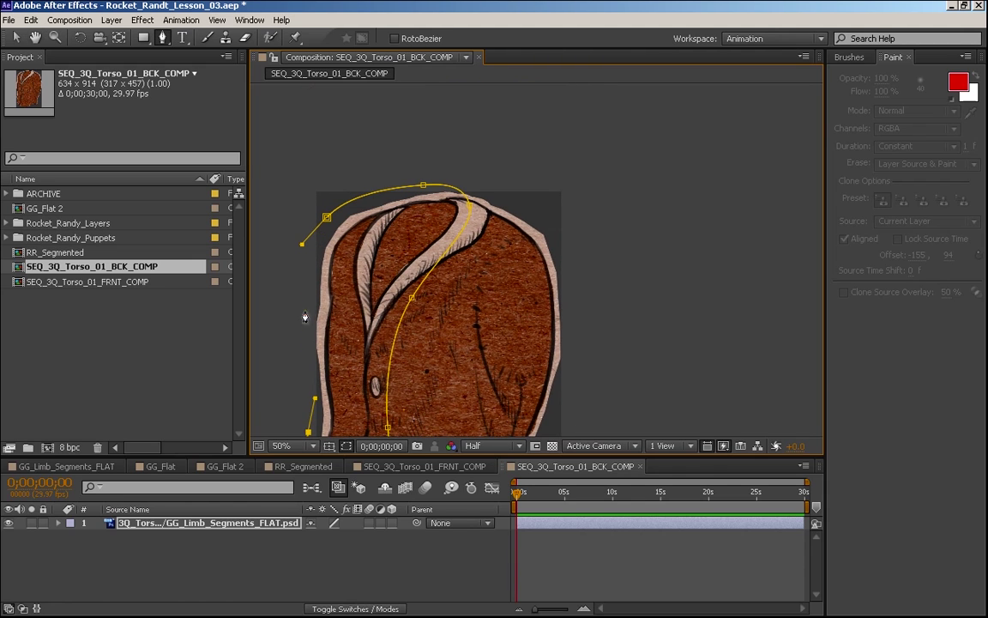
pyautogui.click(327, 218)
# Set the back torso layer's Mask Feather to 1 pixel.
pyautogui.press('space')
pyautogui.moveTo(658, 291); pyautogui.dragTo(719, 161)
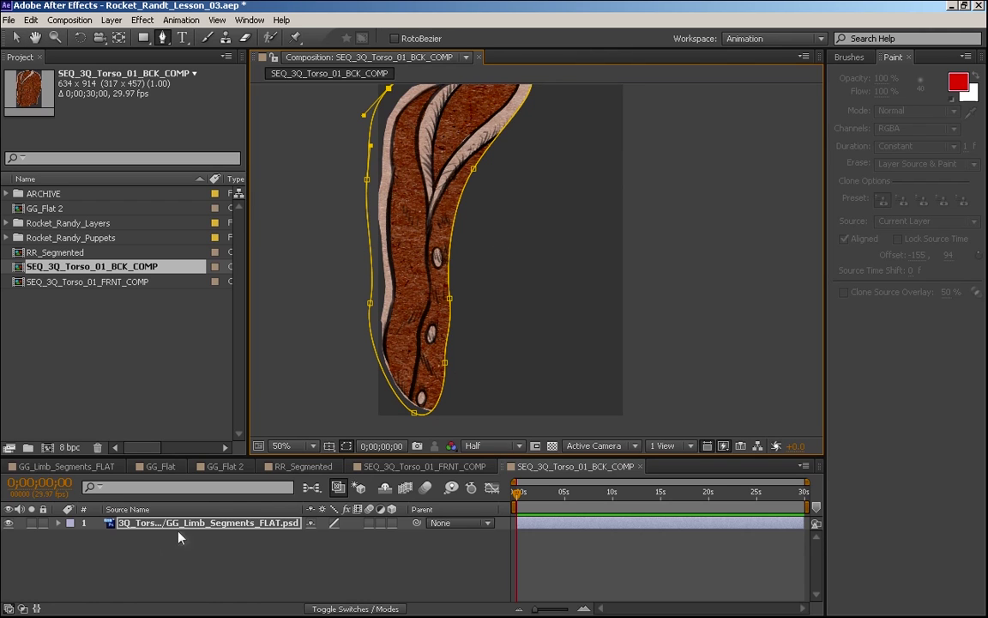
pyautogui.press('f')
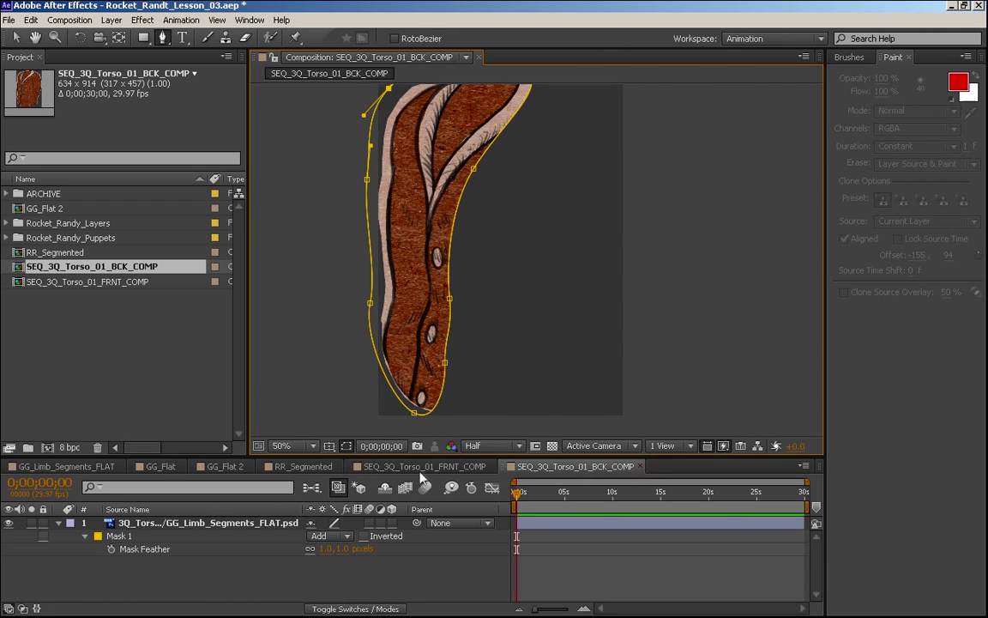
# Close the back and front torso comps to return to the RR_Segmented composition.
pyautogui.hotkey('ctrl', 'w')
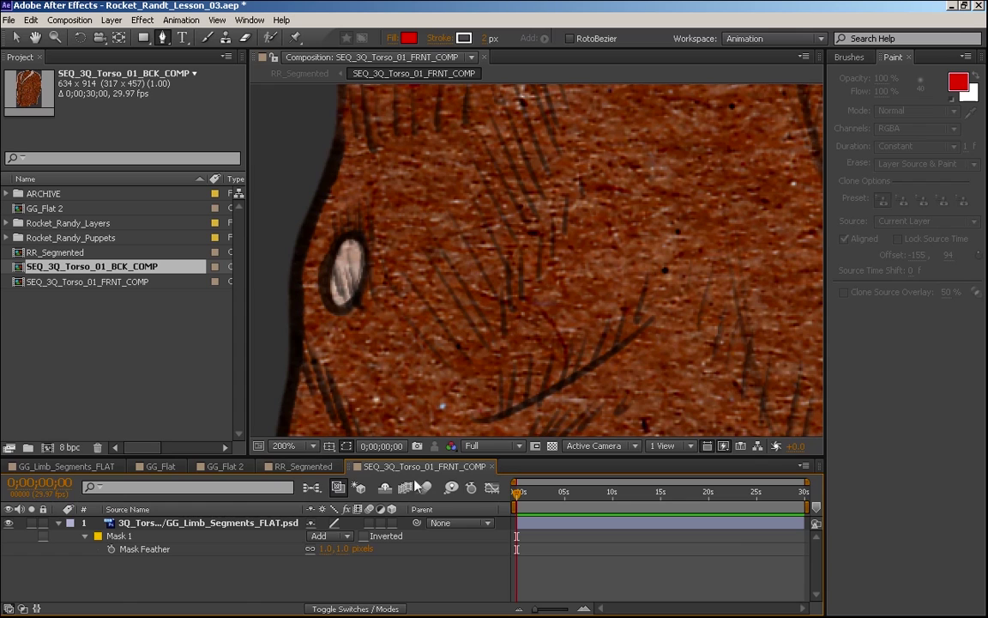
pyautogui.click(491, 466)
pyautogui.moveTo(493, 404); pyautogui.dragTo(522, 294)
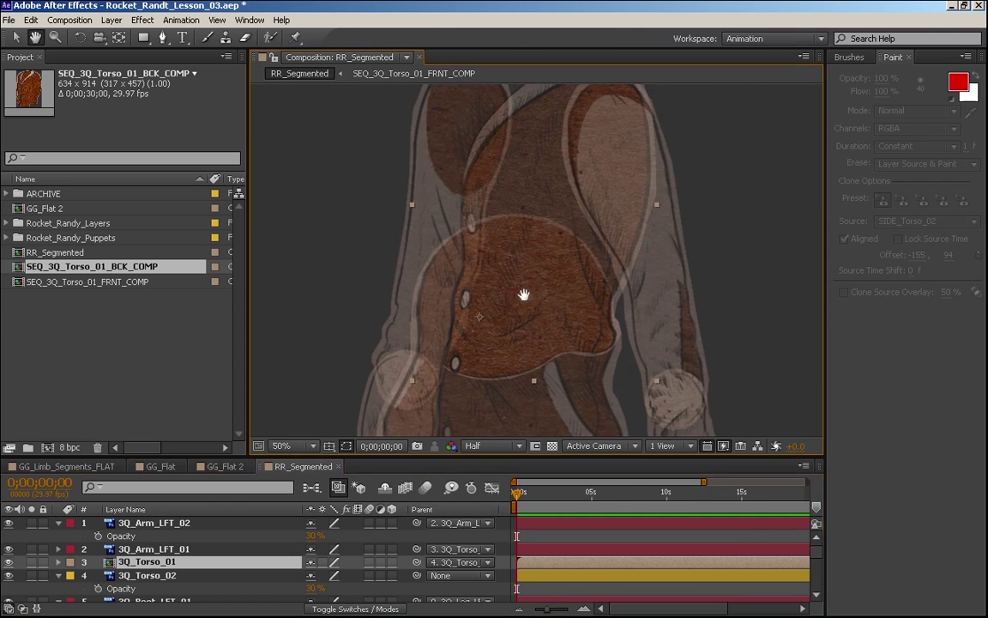
pyautogui.moveTo(483, 247); pyautogui.dragTo(539, 294)
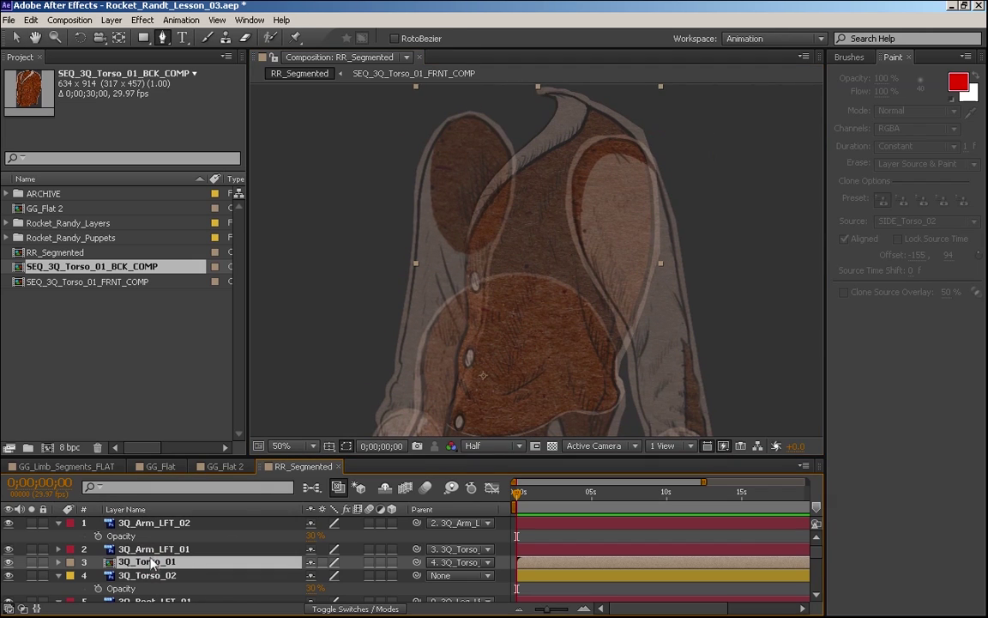
# Duplicate the 3Q_Torso_01 layer and replace the copy's source with SEQ_3Q_Torso_01_BCK_COMP.
pyautogui.hotkey('ctrl', 'd')
pyautogui.click(53, 283)
pyautogui.click(29, 267)
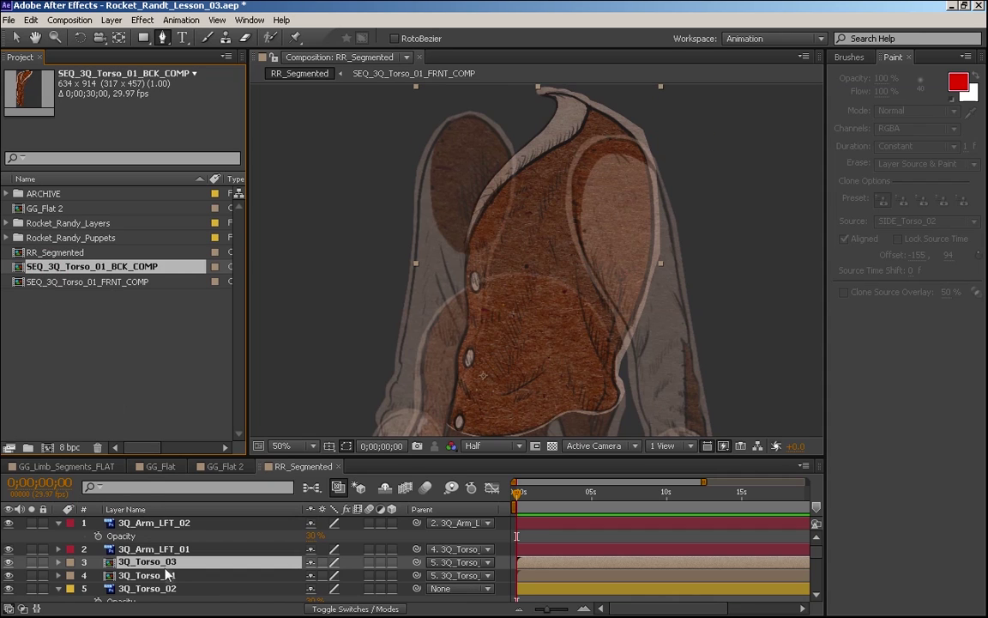
pyautogui.moveTo(163, 558); pyautogui.dragTo(163, 556)
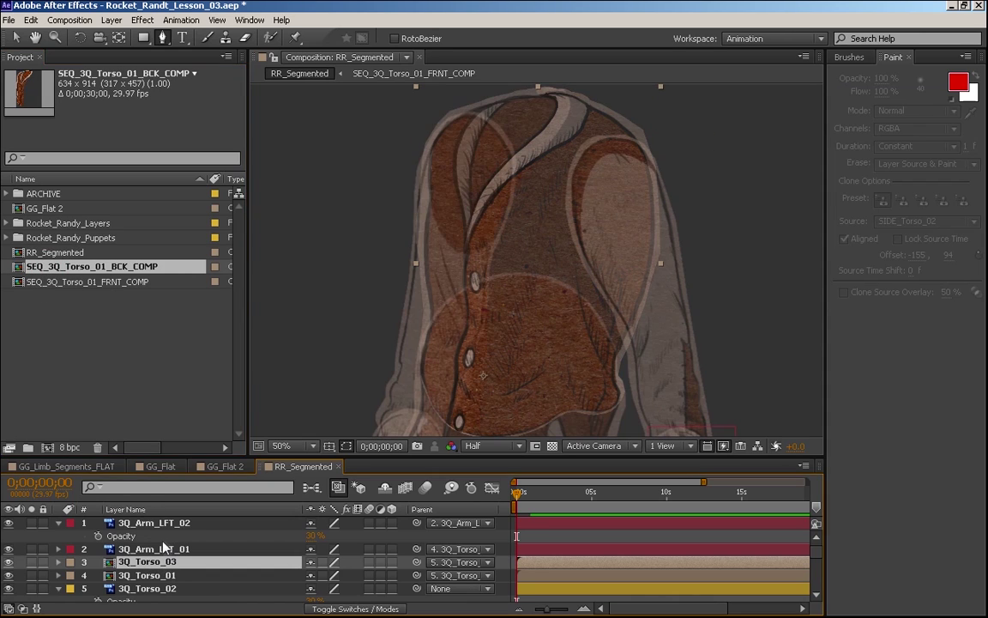
# Toggle the back torso layer's visibility to check it, and move 3Q_Torso_03 below 3Q_Torso_01 in the layer stack.
pyautogui.click(9, 562)
pyautogui.click(9, 562)
pyautogui.moveTo(503, 342); pyautogui.dragTo(523, 261)
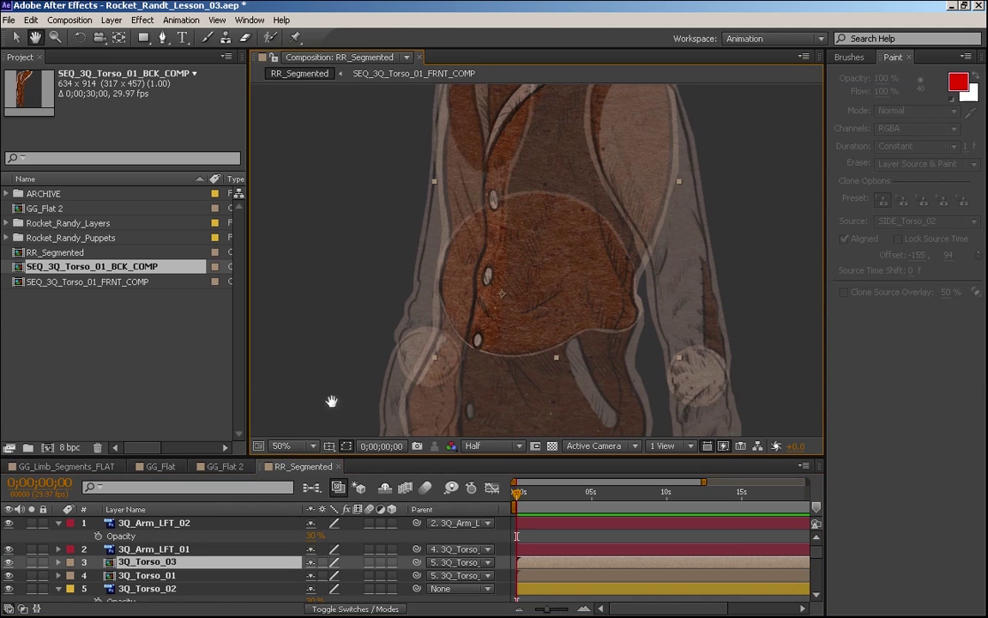
pyautogui.moveTo(177, 561); pyautogui.dragTo(174, 583)
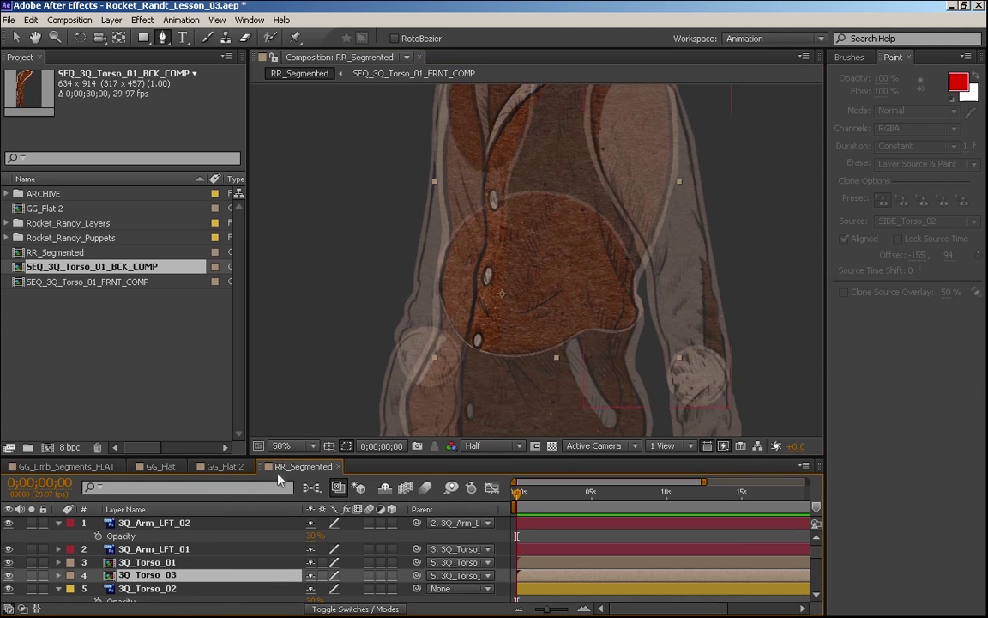
pyautogui.moveTo(546, 281); pyautogui.dragTo(509, 386)
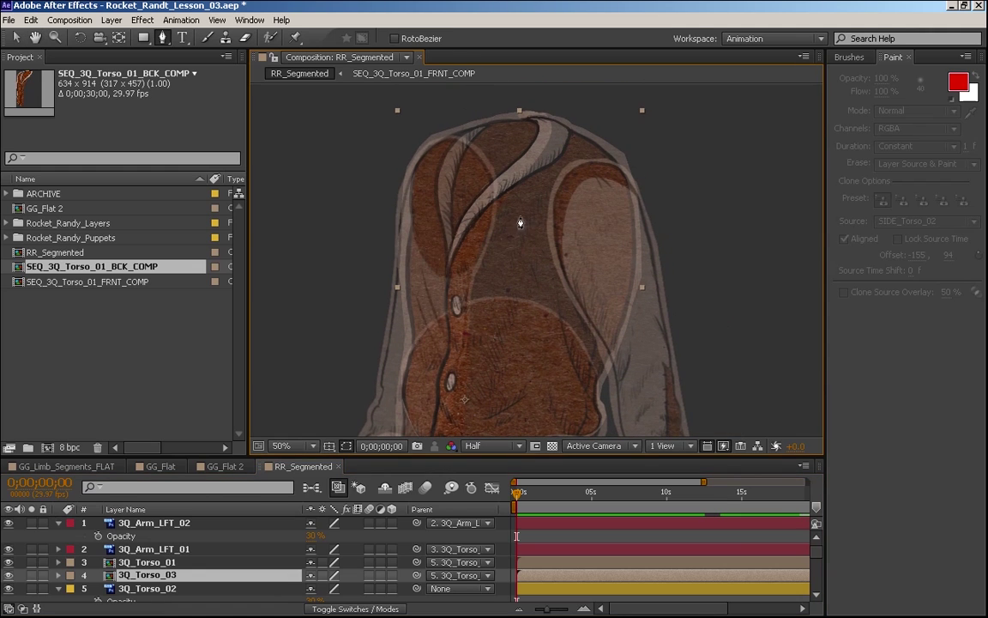
pyautogui.click(311, 342)
pyautogui.click(521, 268)
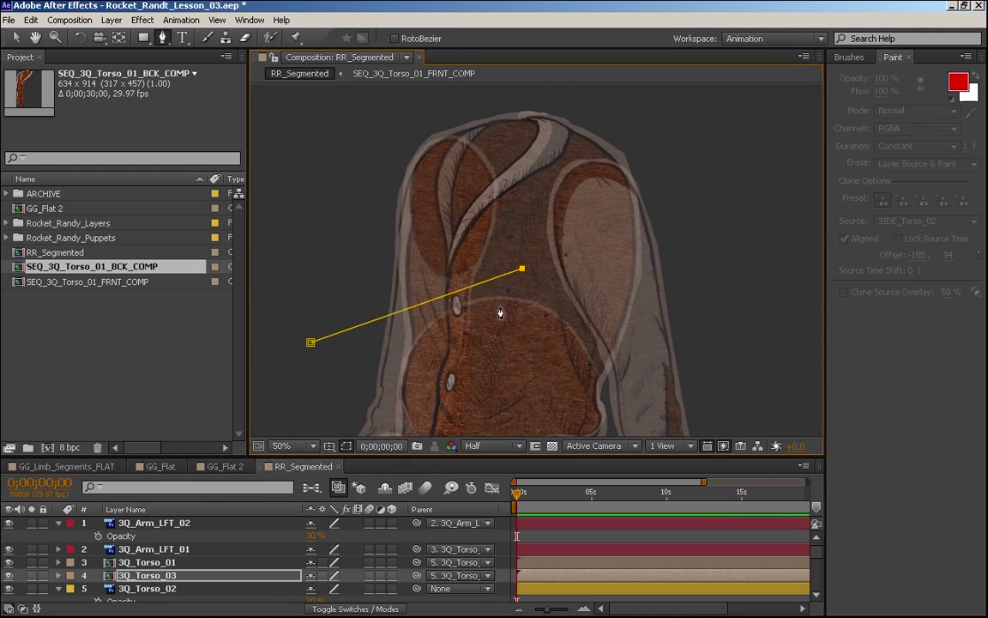
pyautogui.hotkey('ctrl', 'z')
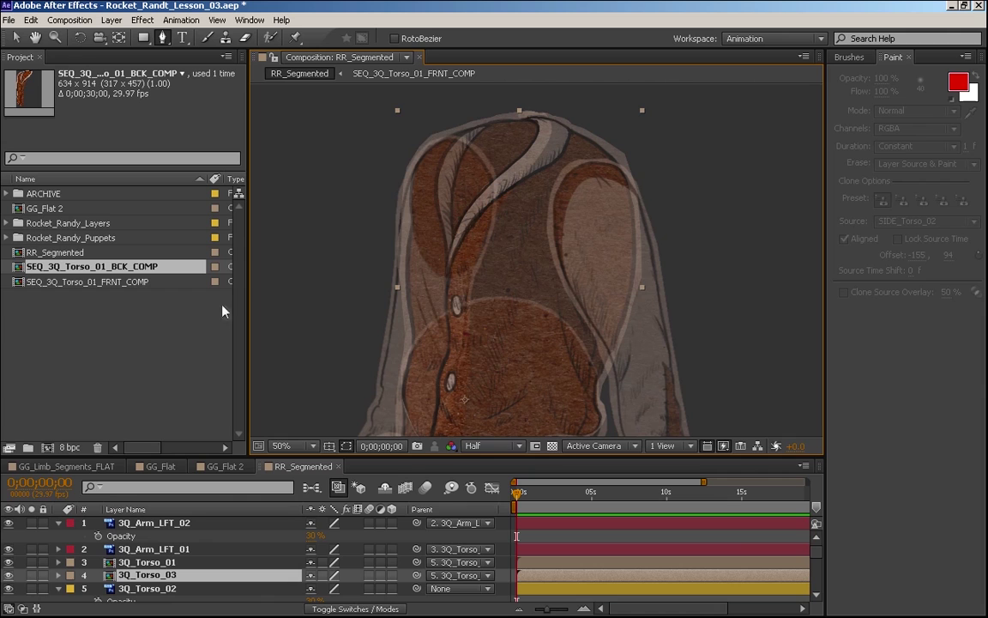
pyautogui.press('v')
pyautogui.moveTo(496, 273); pyautogui.dragTo(669, 226)
pyautogui.click(724, 138)
pyautogui.hotkey('ctrl', 'z')
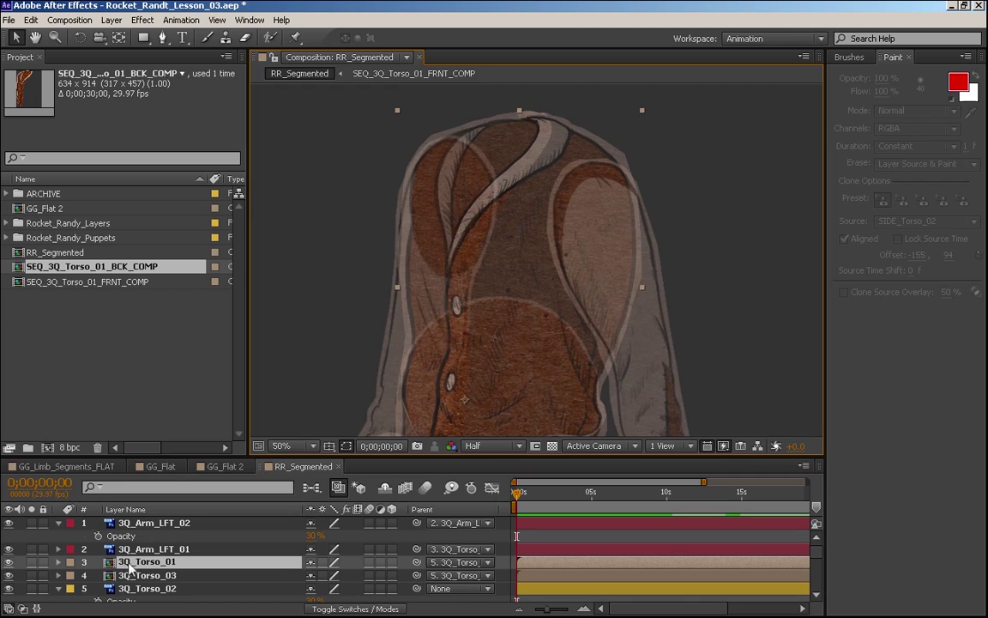
# Check which torso layer holds the front piece and rename 3Q_Torso_01 as 3Q_Torso_01_FRNT.
pyautogui.click(155, 575)
pyautogui.click(165, 562)
pyautogui.press('h')
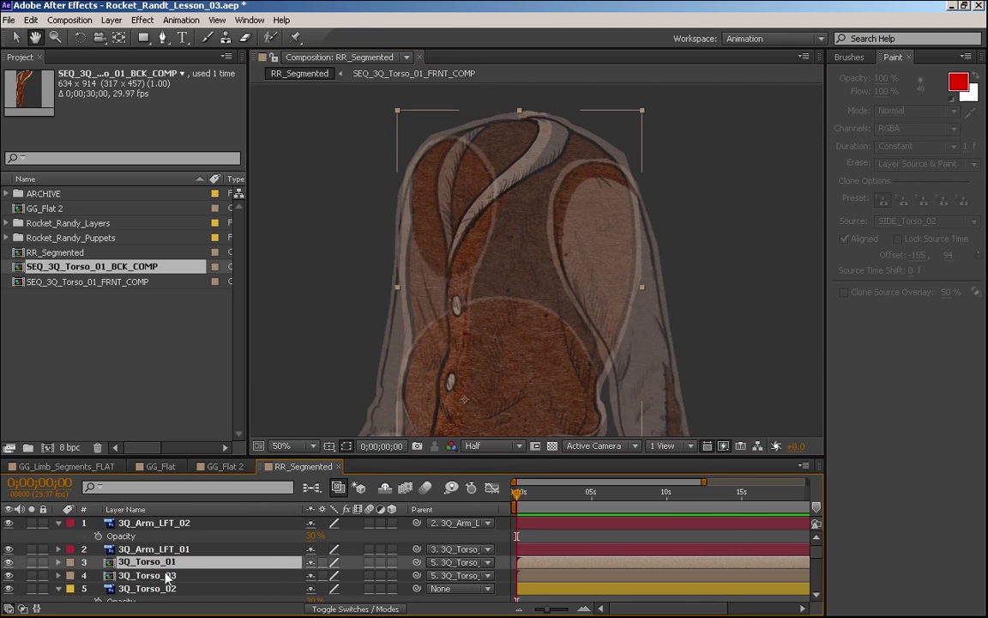
pyautogui.press('v')
pyautogui.click(168, 578)
pyautogui.click(175, 563)
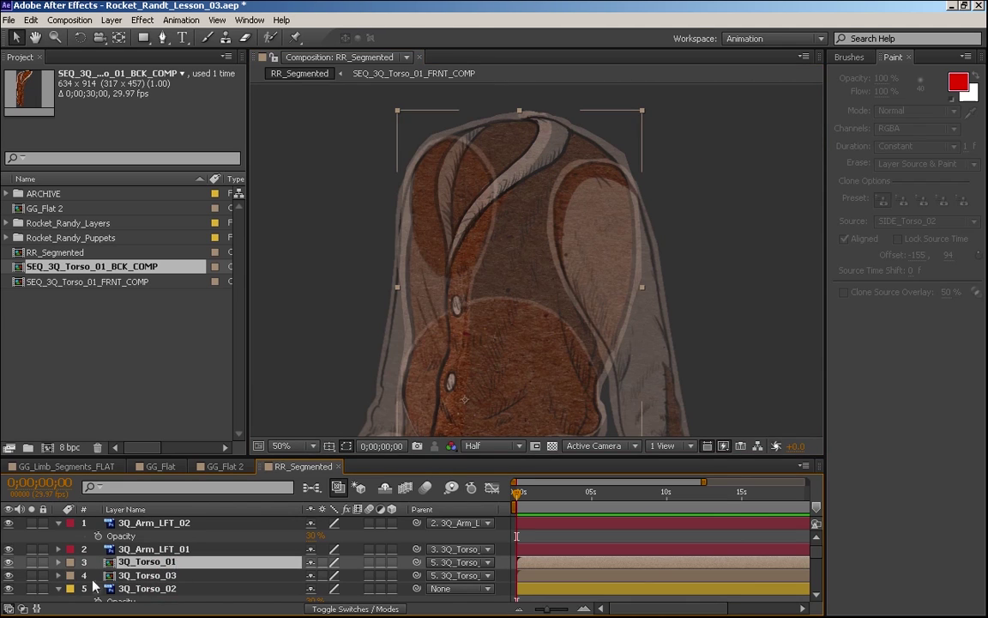
pyautogui.click(10, 561)
pyautogui.click(9, 559)
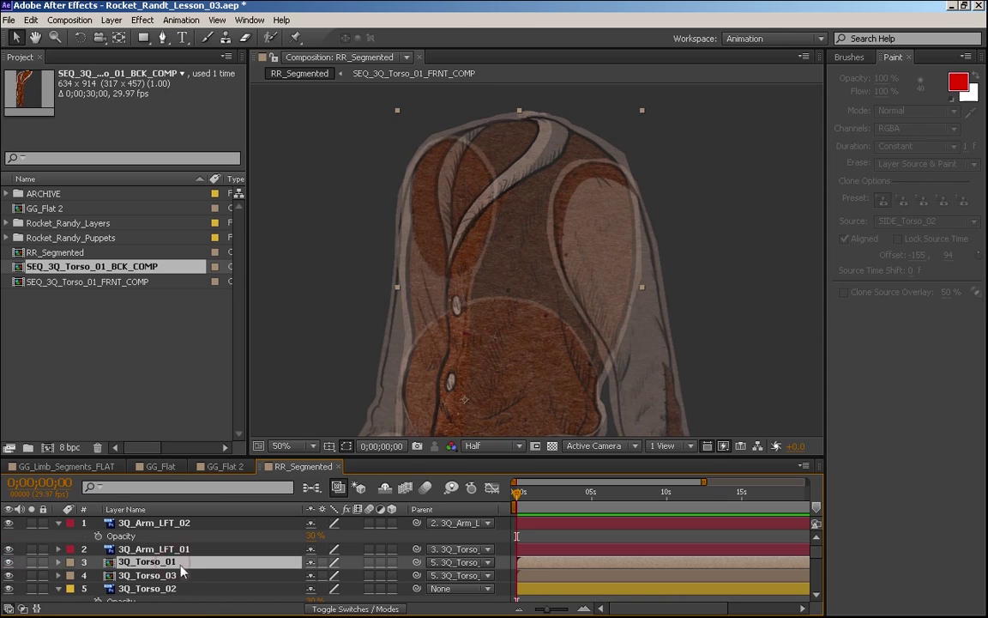
pyautogui.press('Return')
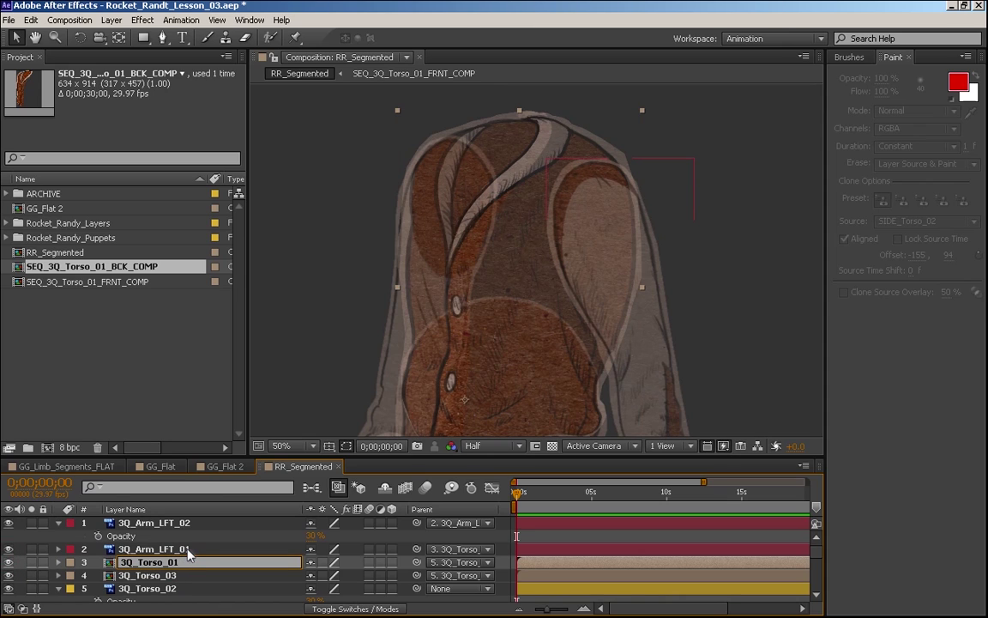
pyautogui.write('_FRNT')
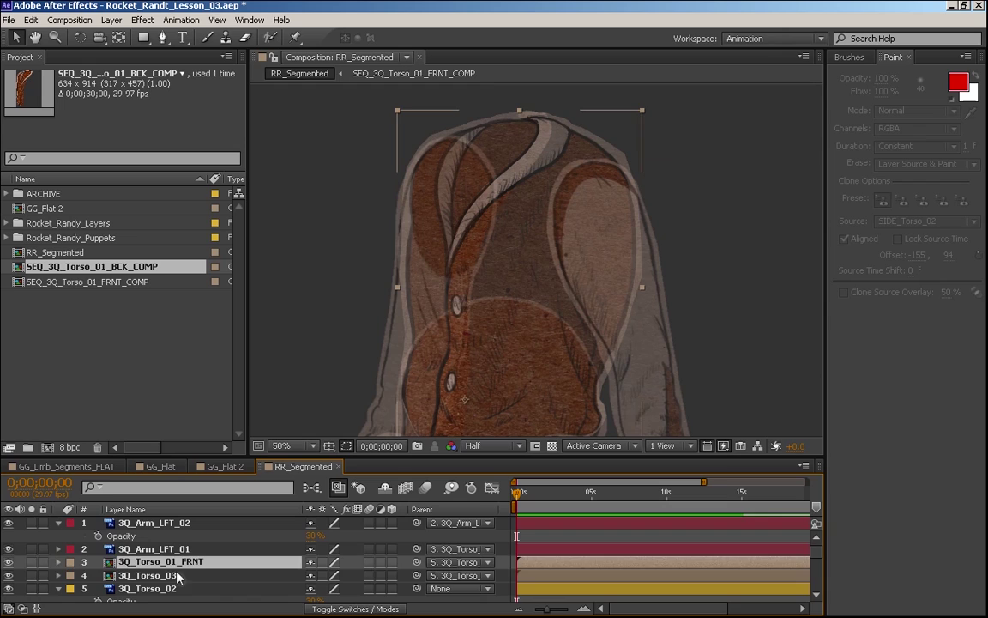
# Rename the 3Q_Torso_03 layer as 3Q_Torso_01_BCK and parent it to 3Q_Torso_01_FRNT.
pyautogui.click(185, 577)
pyautogui.press('Return')
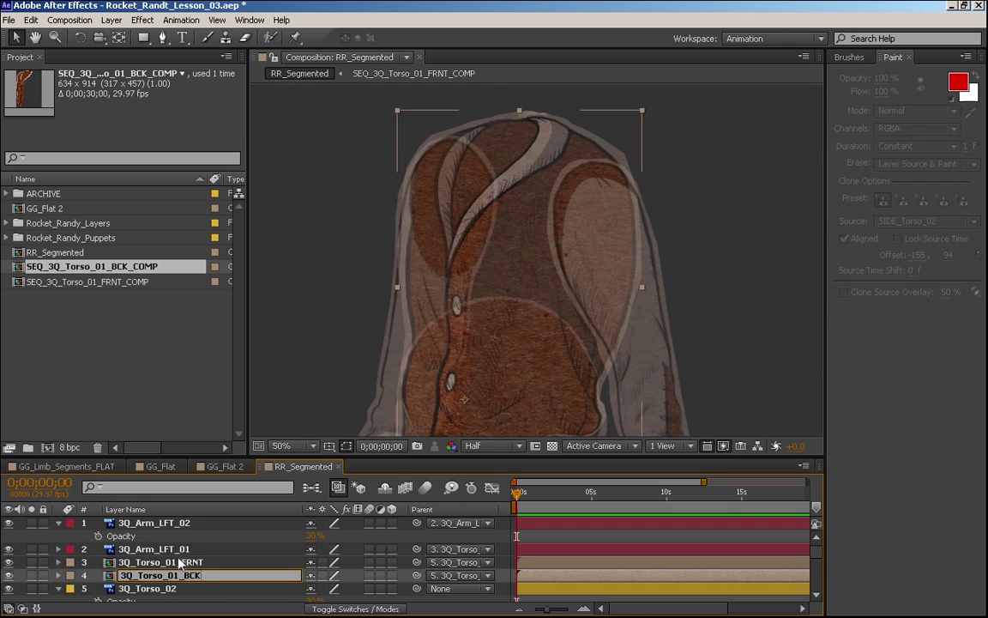
pyautogui.press('Return')
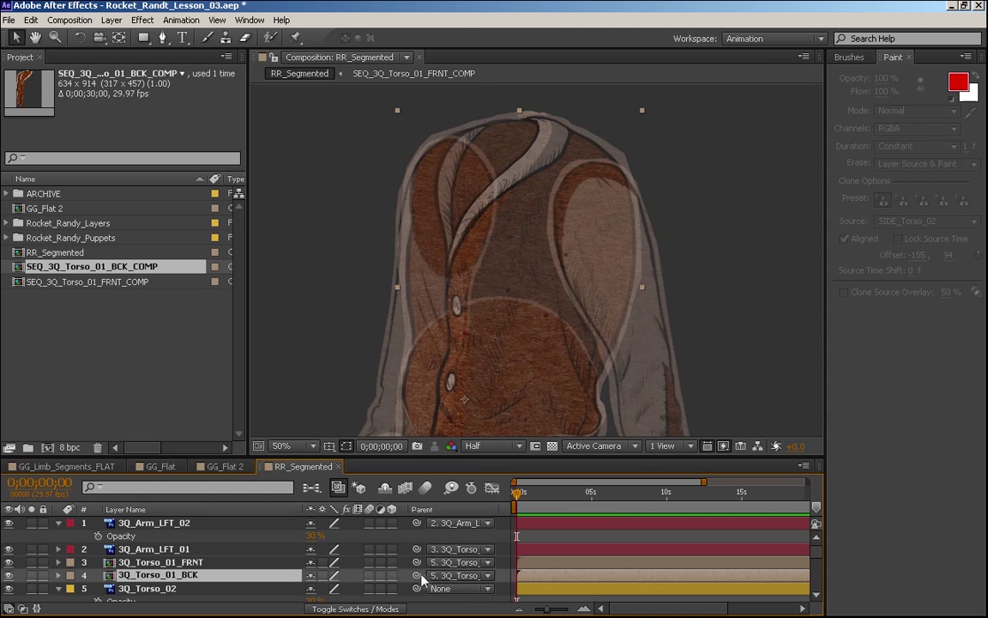
pyautogui.moveTo(352, 575); pyautogui.dragTo(162, 562)
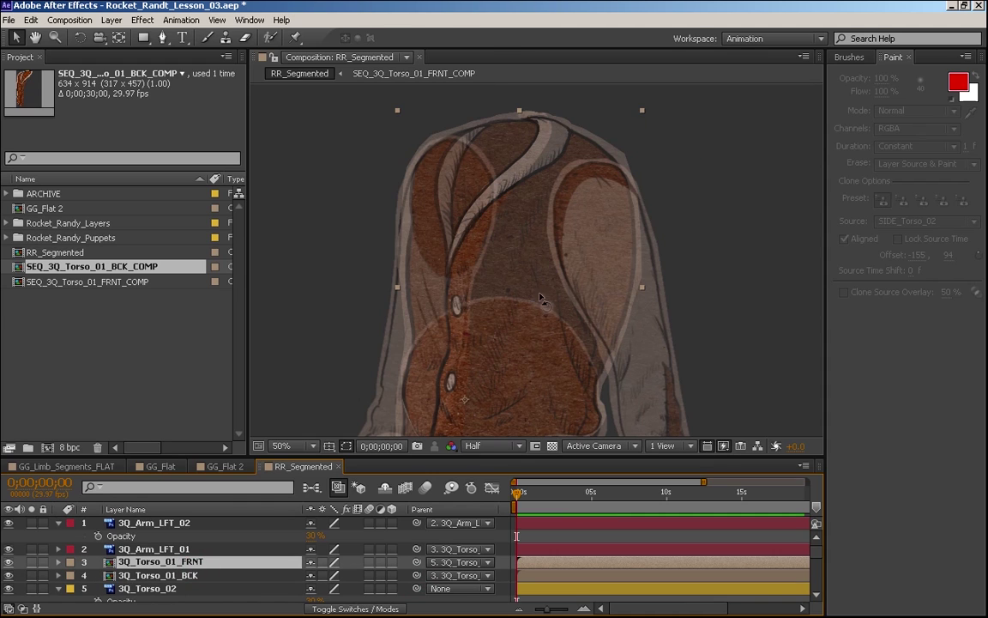
# Test the torso parenting by rotating 3Q_Torso_01_FRNT in the composition, and undo the trial rotation.
pyautogui.press('w')
pyautogui.moveTo(542, 294); pyautogui.dragTo(606, 267)
pyautogui.hotkey('ctrl', 'z')
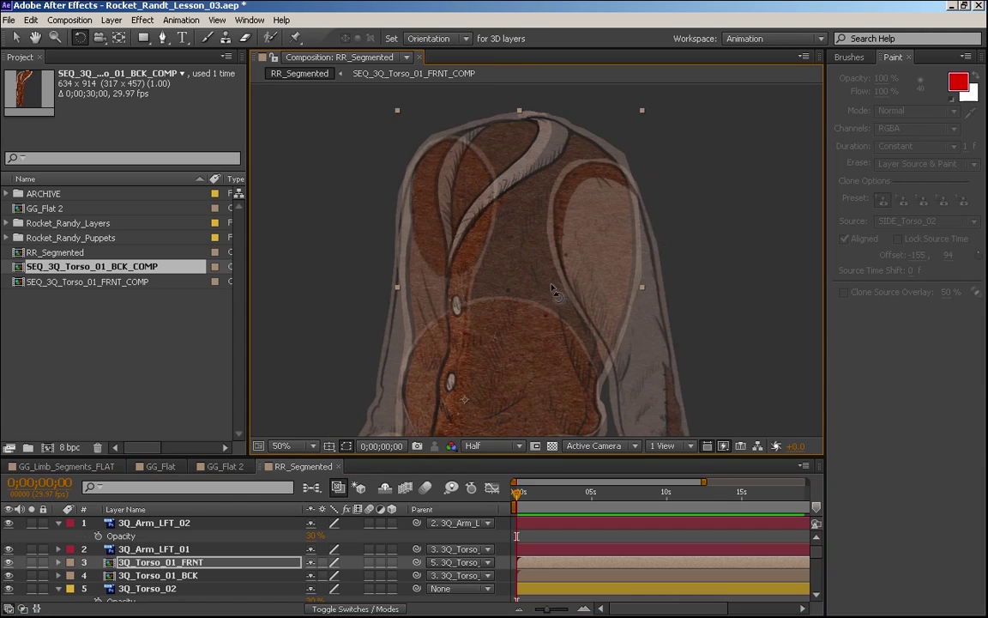
pyautogui.moveTo(521, 373); pyautogui.dragTo(554, 328)
pyautogui.scroll(-1, 517, 278)
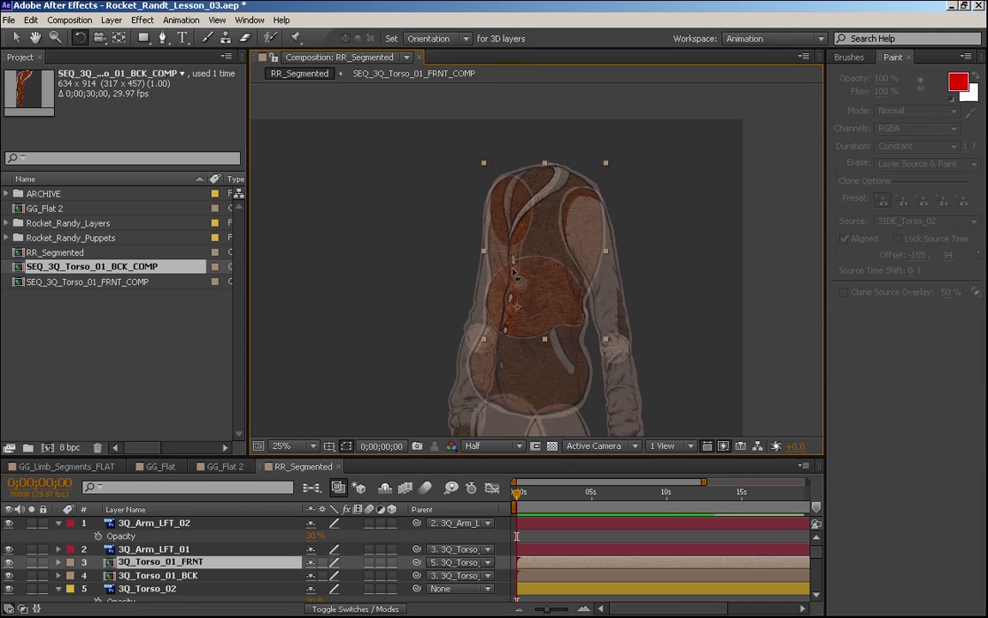
pyautogui.moveTo(629, 359); pyautogui.dragTo(590, 375)
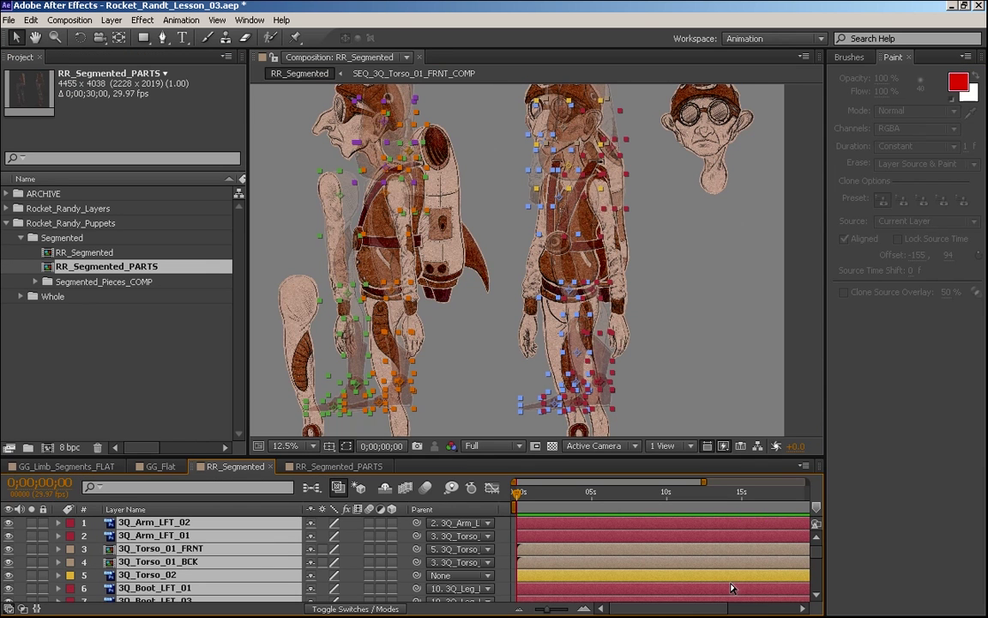
# Change the preview resolution of the RR_Segmented composition.
pyautogui.moveTo(343, 391); pyautogui.dragTo(417, 344)
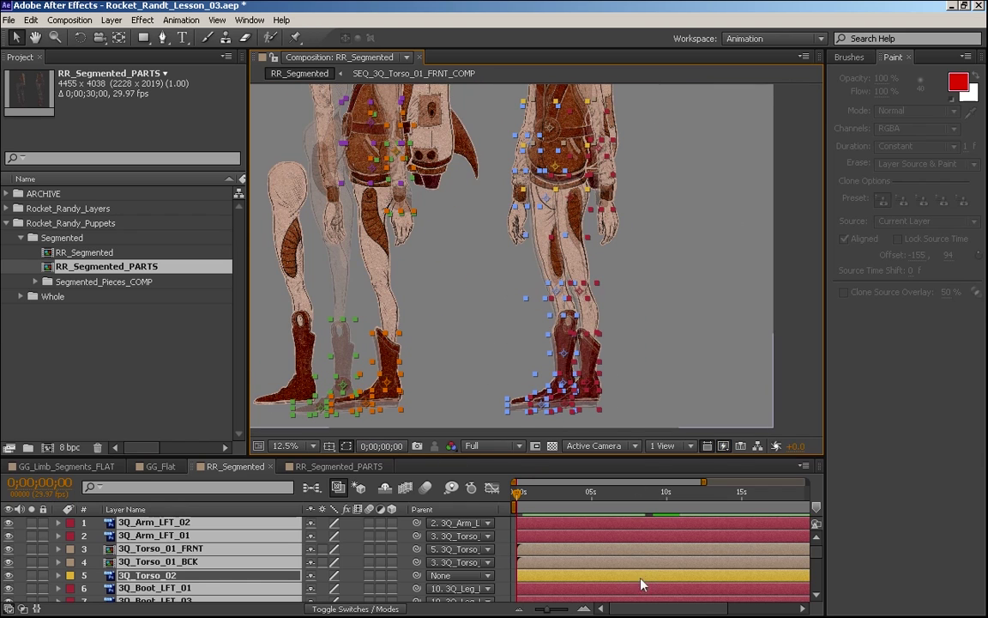
pyautogui.click(494, 448)
pyautogui.click(491, 493)
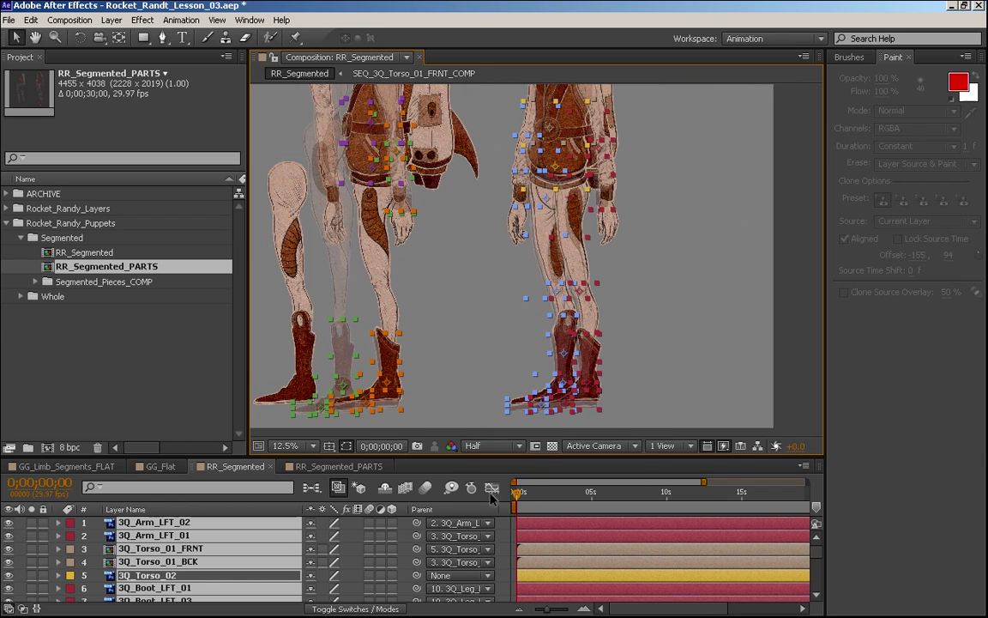